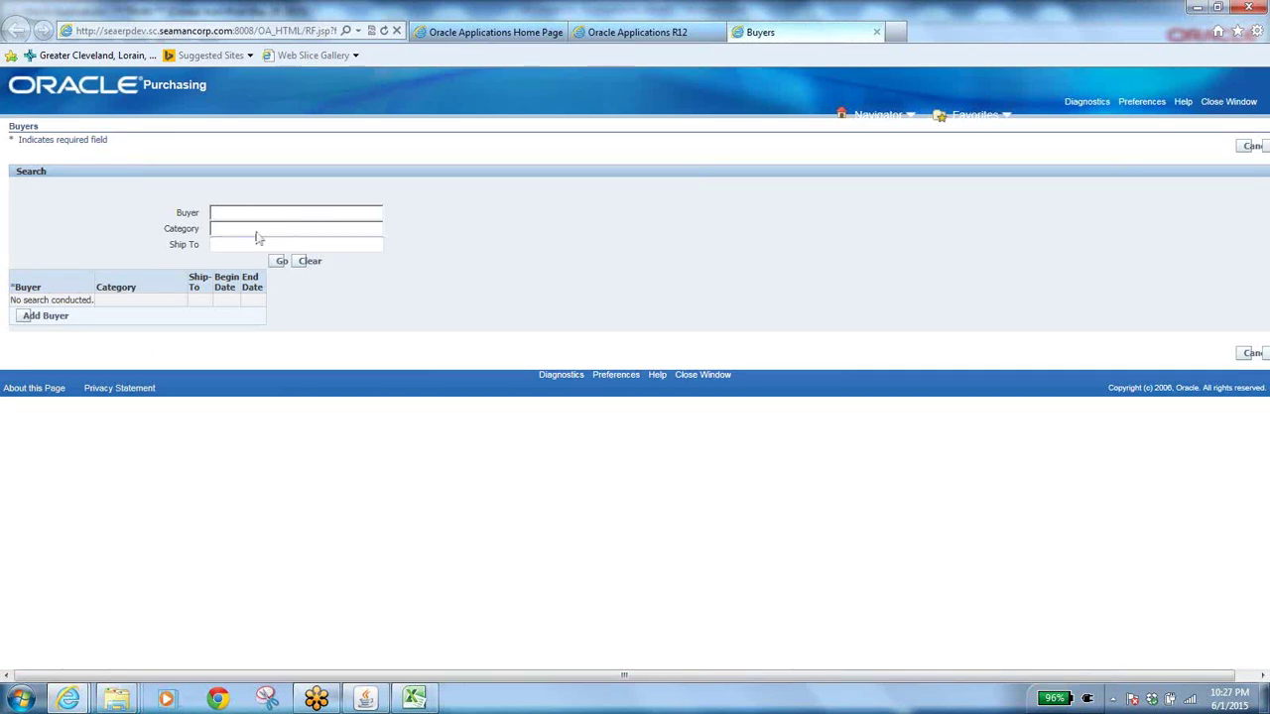
# Search Buyers for the buyer's user name, get no results, and add a new buyer row.
pyautogui.click(228, 215)
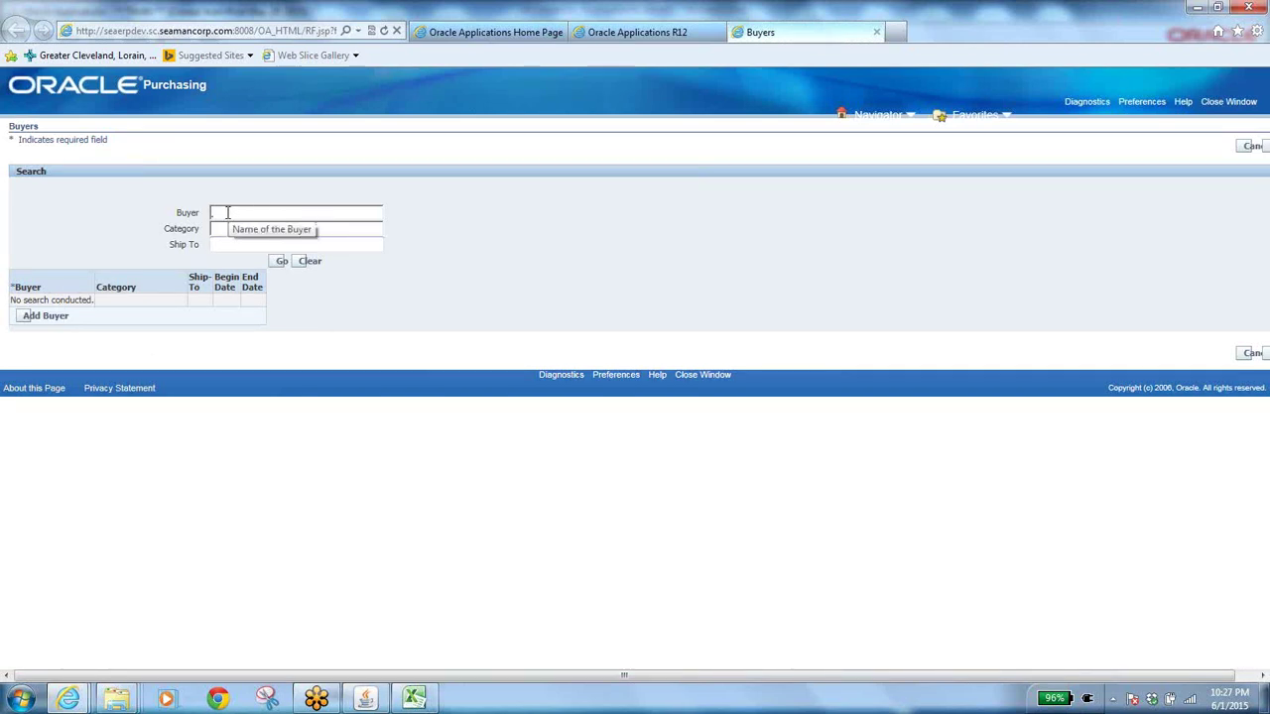
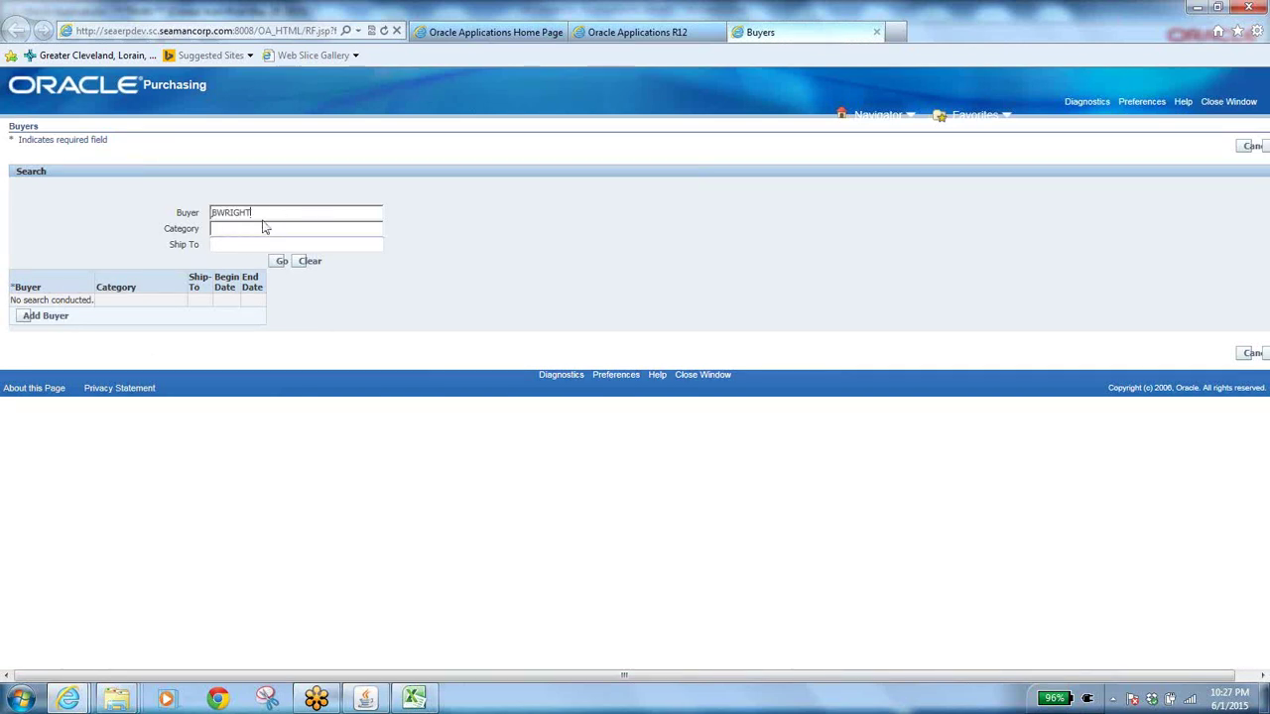
pyautogui.click(280, 262)
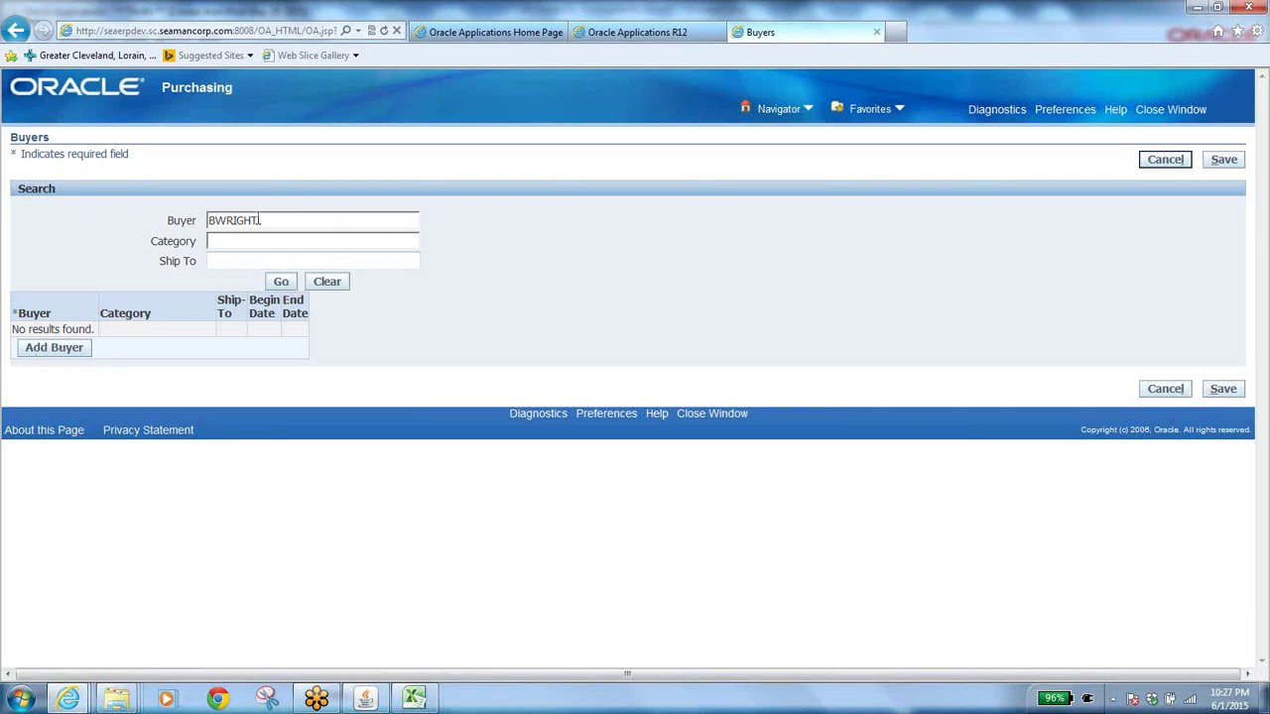
pyautogui.click(55, 348)
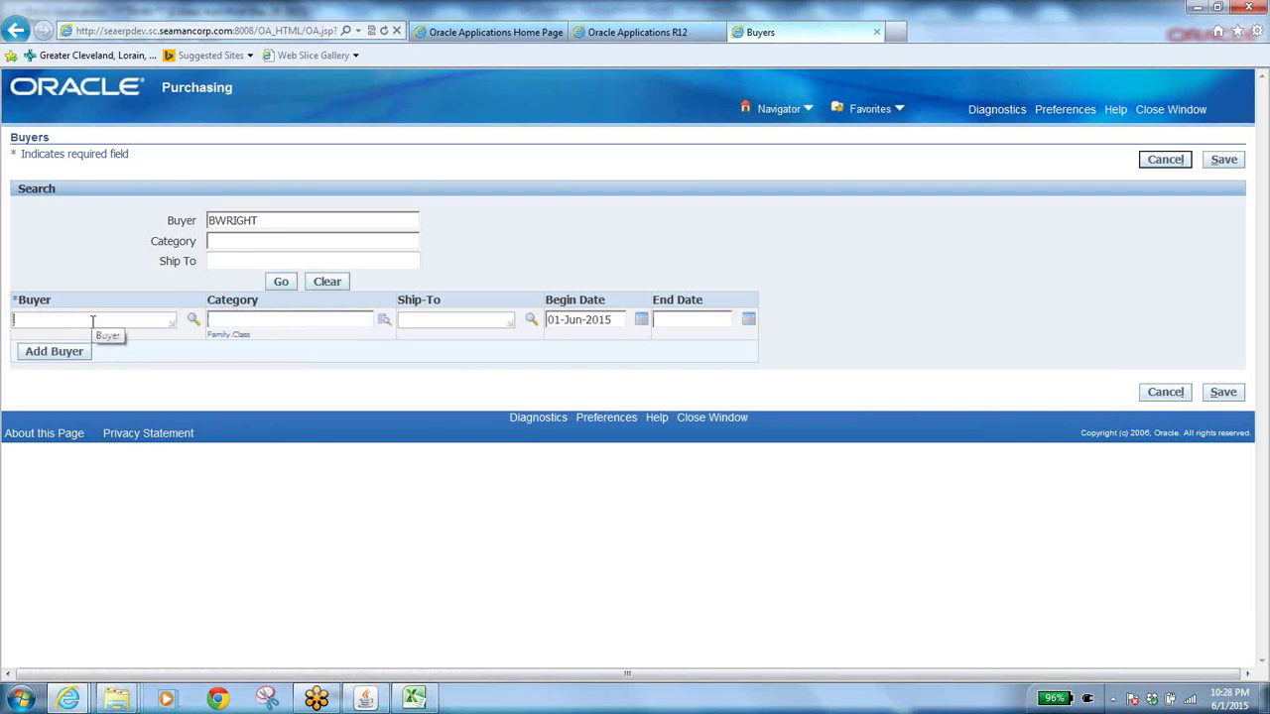
# In the Buyer lookup, search by Name using the buyer's user name.
pyautogui.click(191, 317)
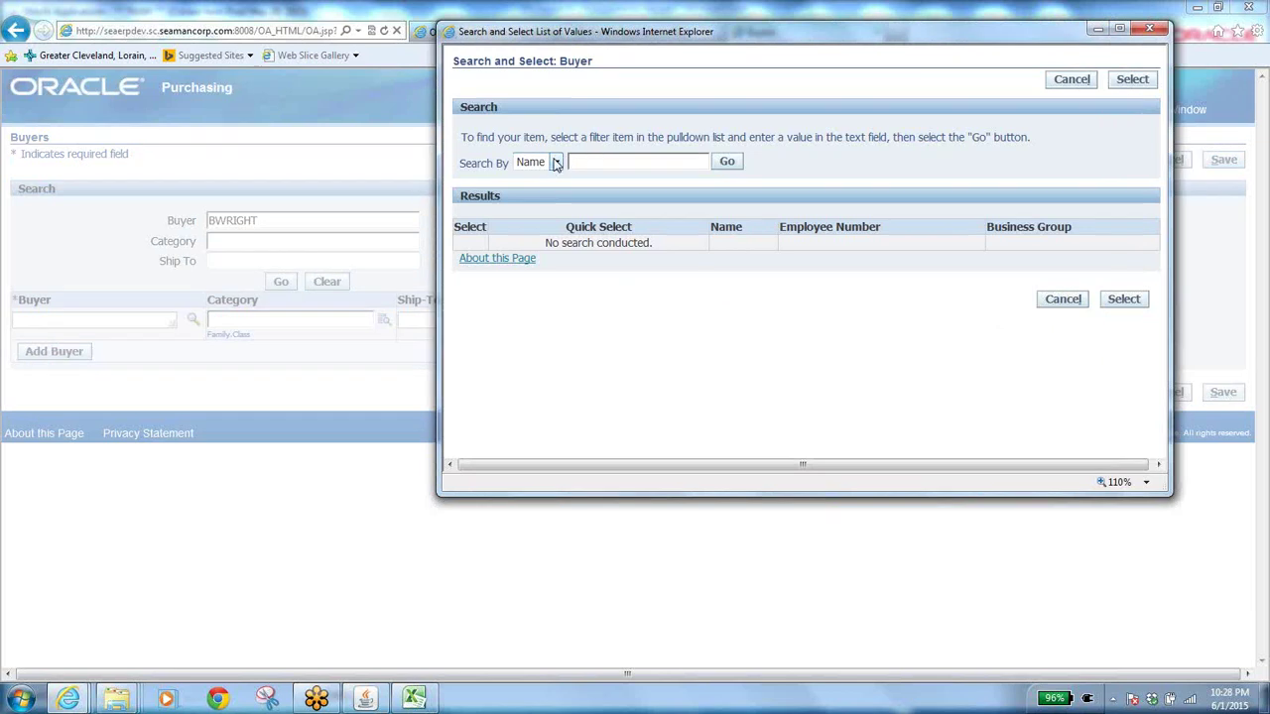
pyautogui.click(556, 163)
pyautogui.click(580, 162)
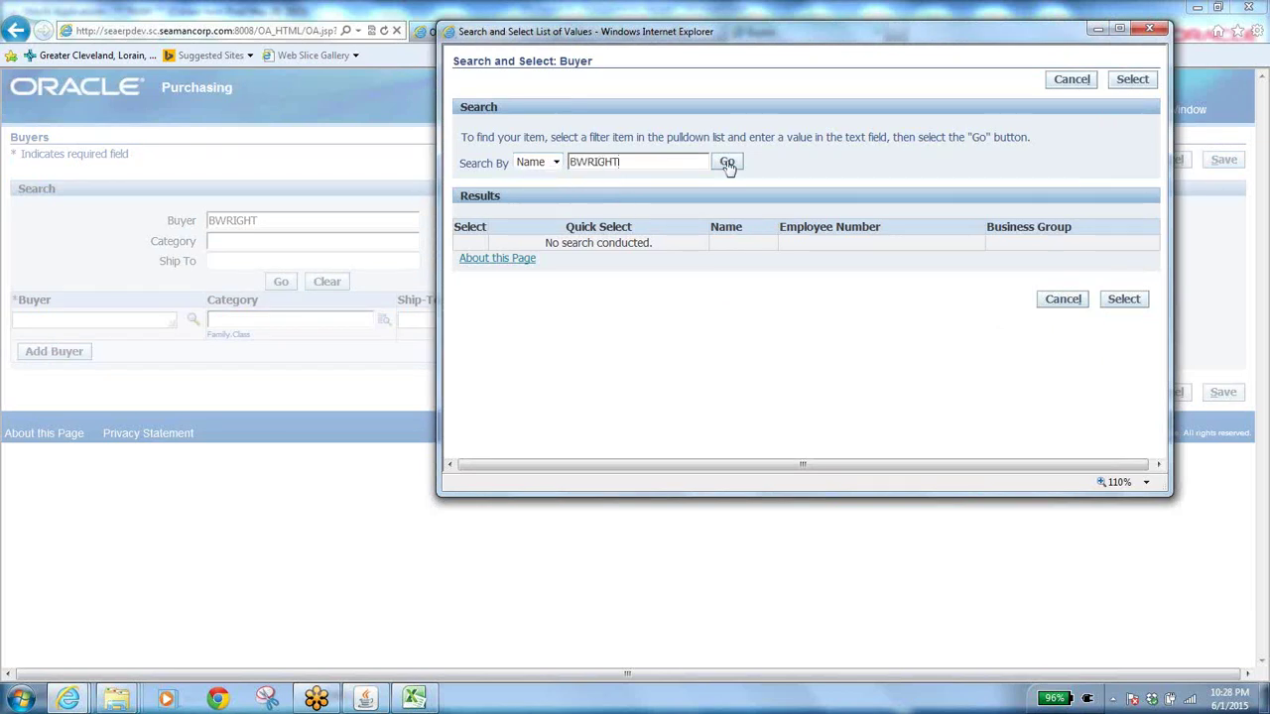
pyautogui.click(728, 163)
# Rewrite the search term as a %surname% wildcard and list the matching employees.
pyautogui.click(581, 164)
pyautogui.press('BackSpace')
pyautogui.write('%')
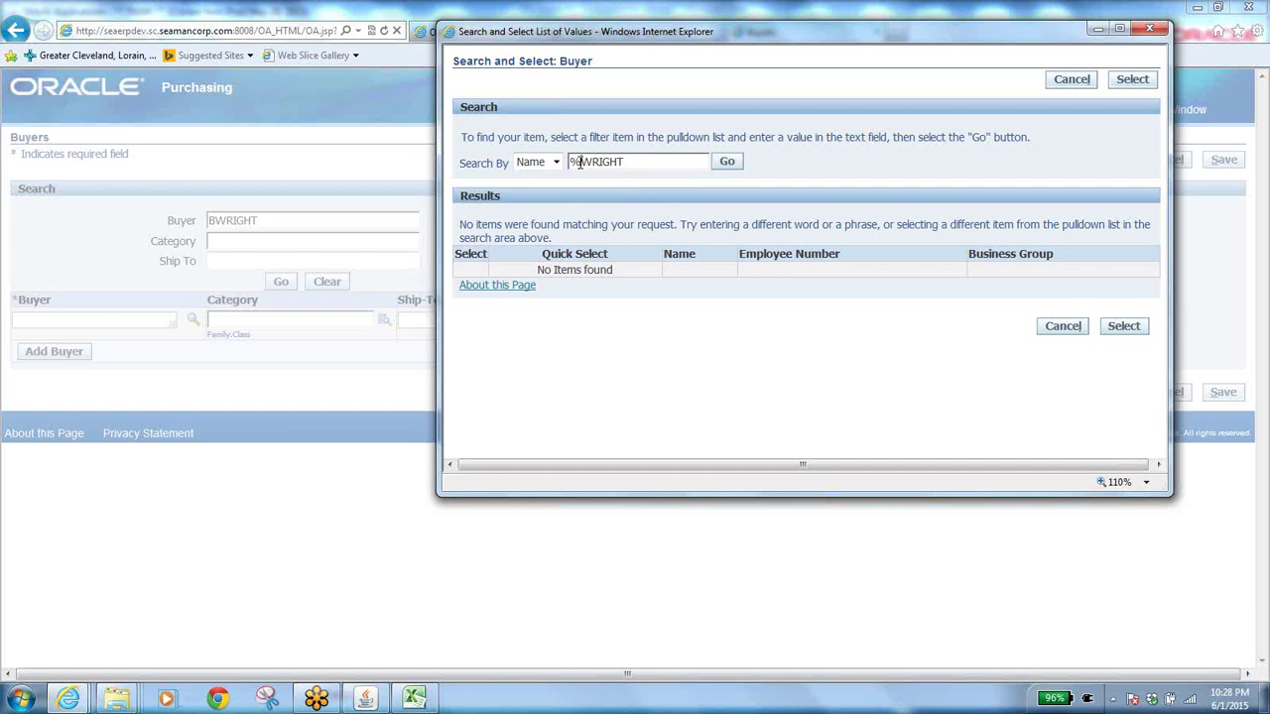
pyautogui.write('%')
pyautogui.press('BackSpace')
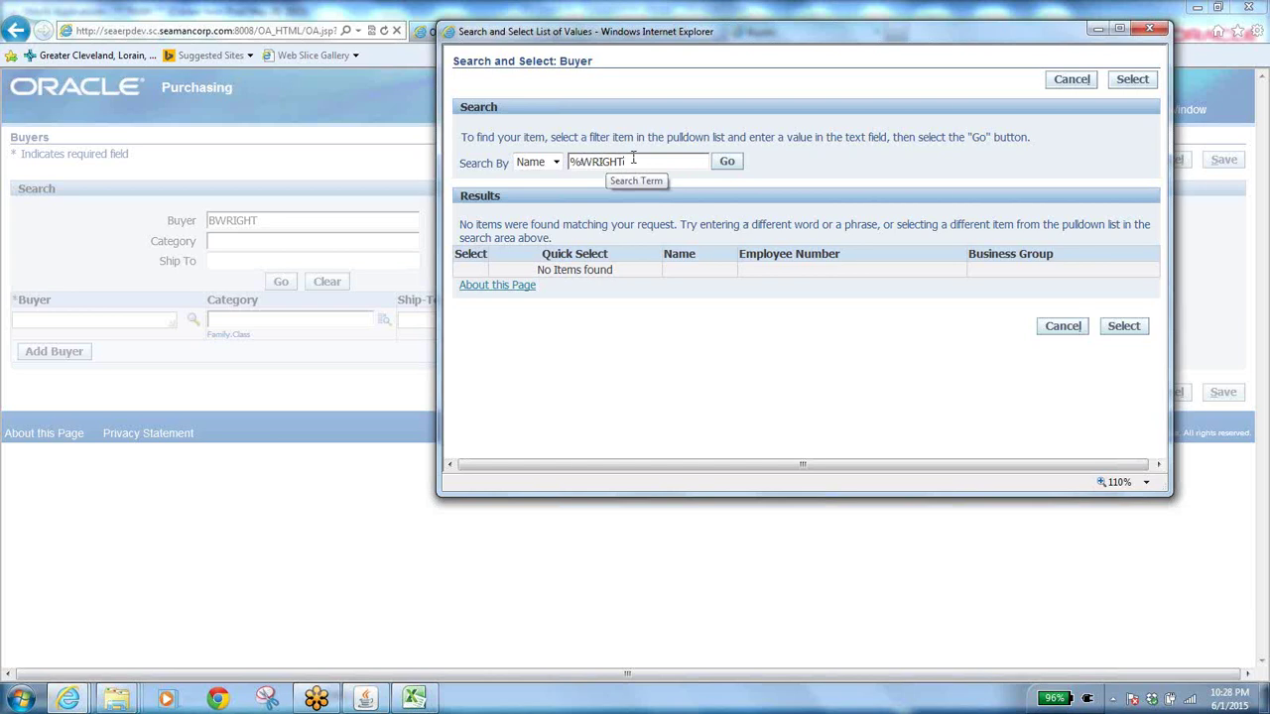
pyautogui.write('%')
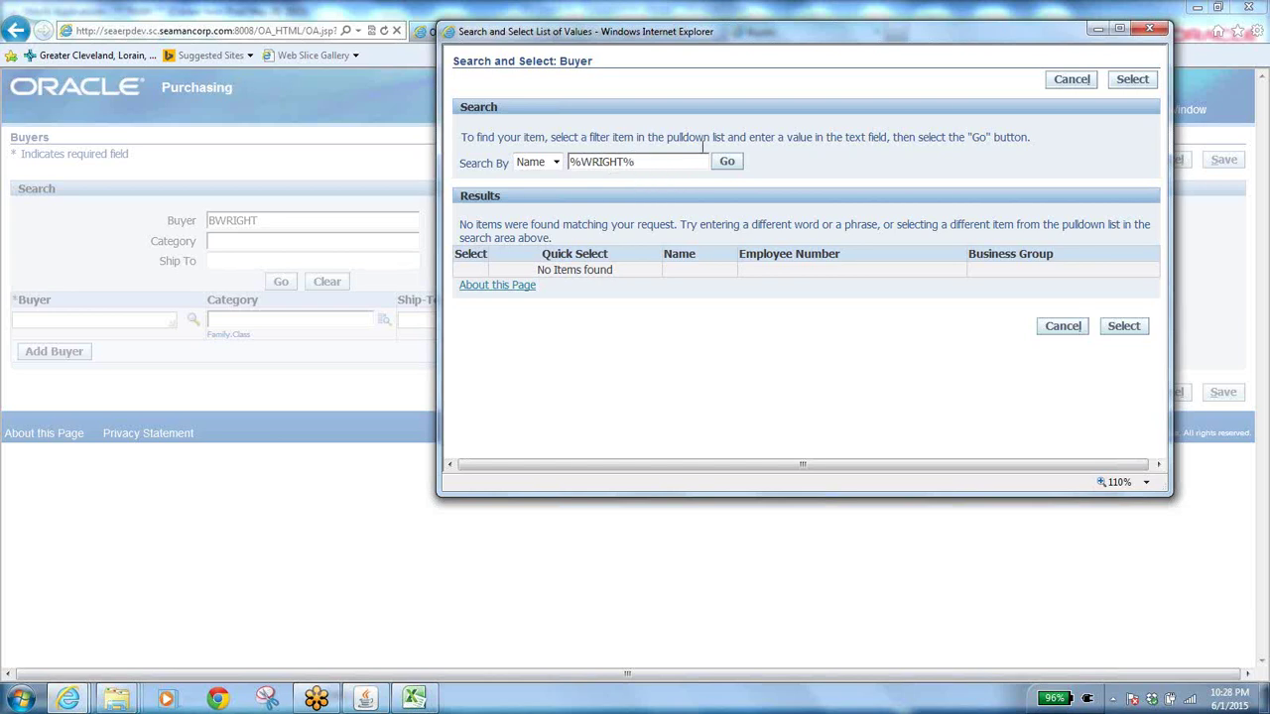
pyautogui.click(726, 162)
pyautogui.click(729, 167)
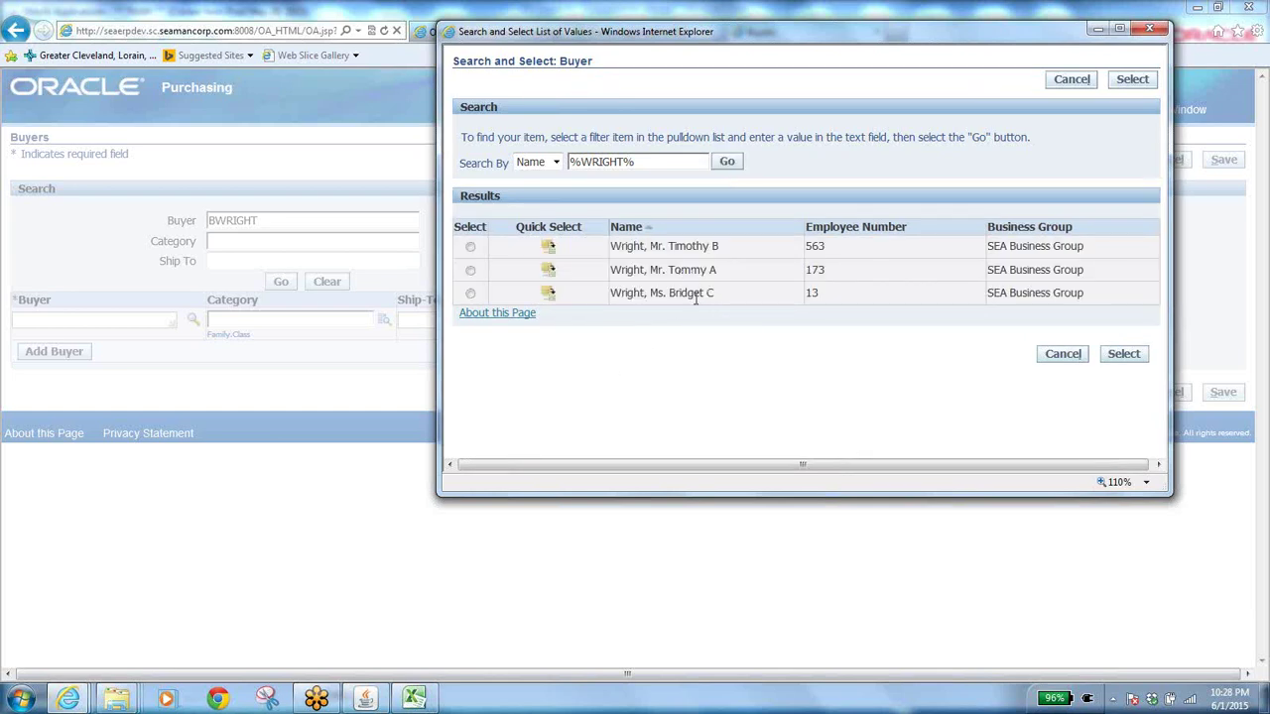
# Select the third matching employee and check the buyer's full name in spreadsheet cell E6.
pyautogui.hotkey('alt', 'Tab')
pyautogui.click(470, 294)
pyautogui.click(415, 700)
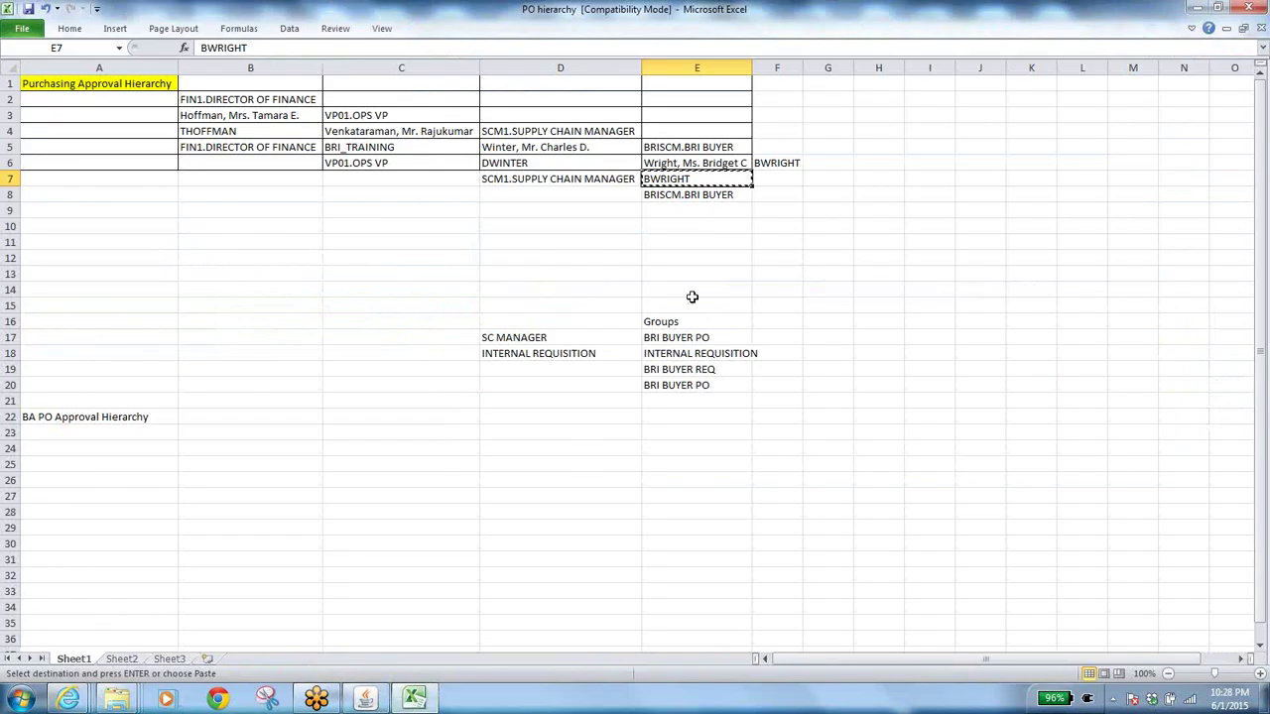
pyautogui.click(731, 164)
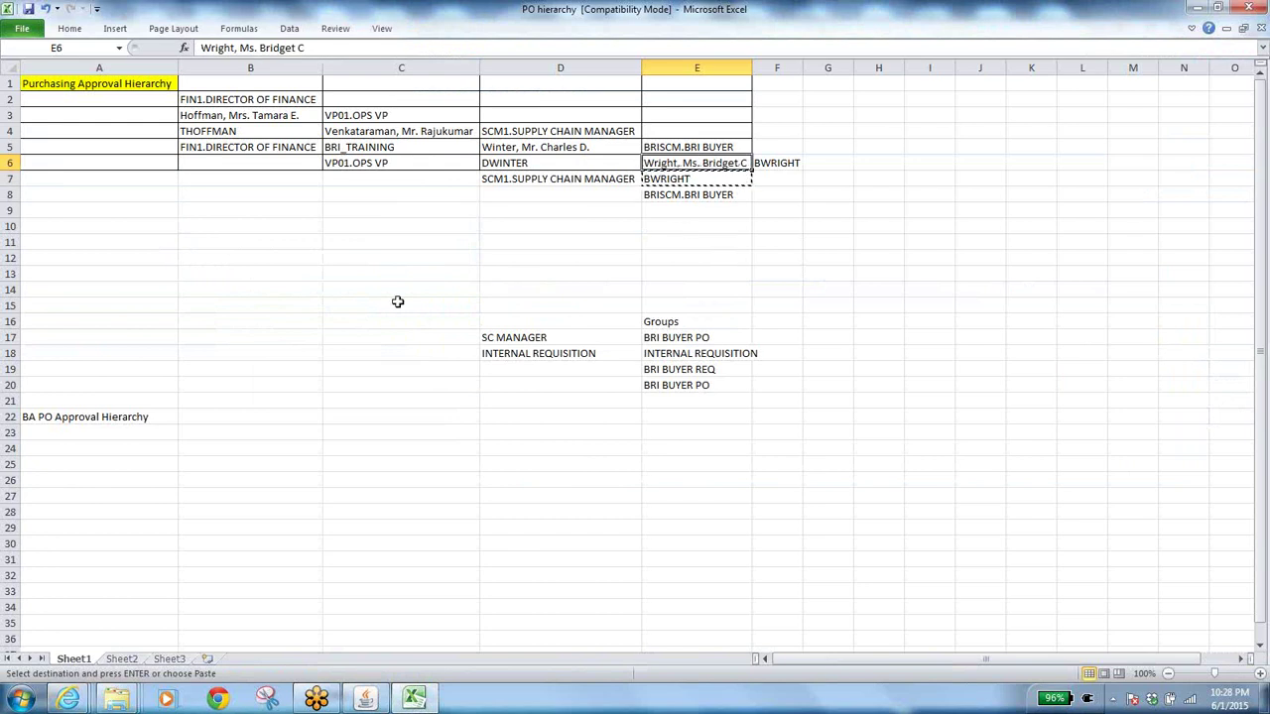
# Pick the third matching employee in the lookup and return them to the new buyer row.
pyautogui.click(365, 699)
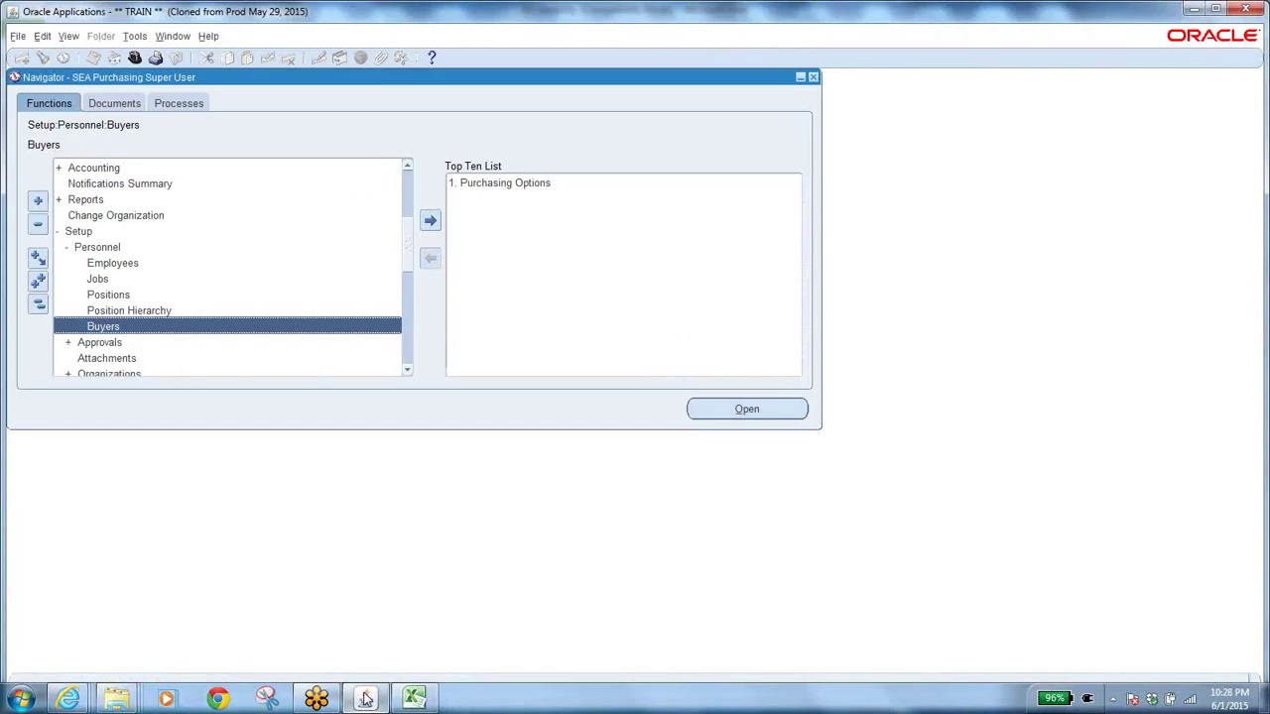
pyautogui.moveTo(87, 699)
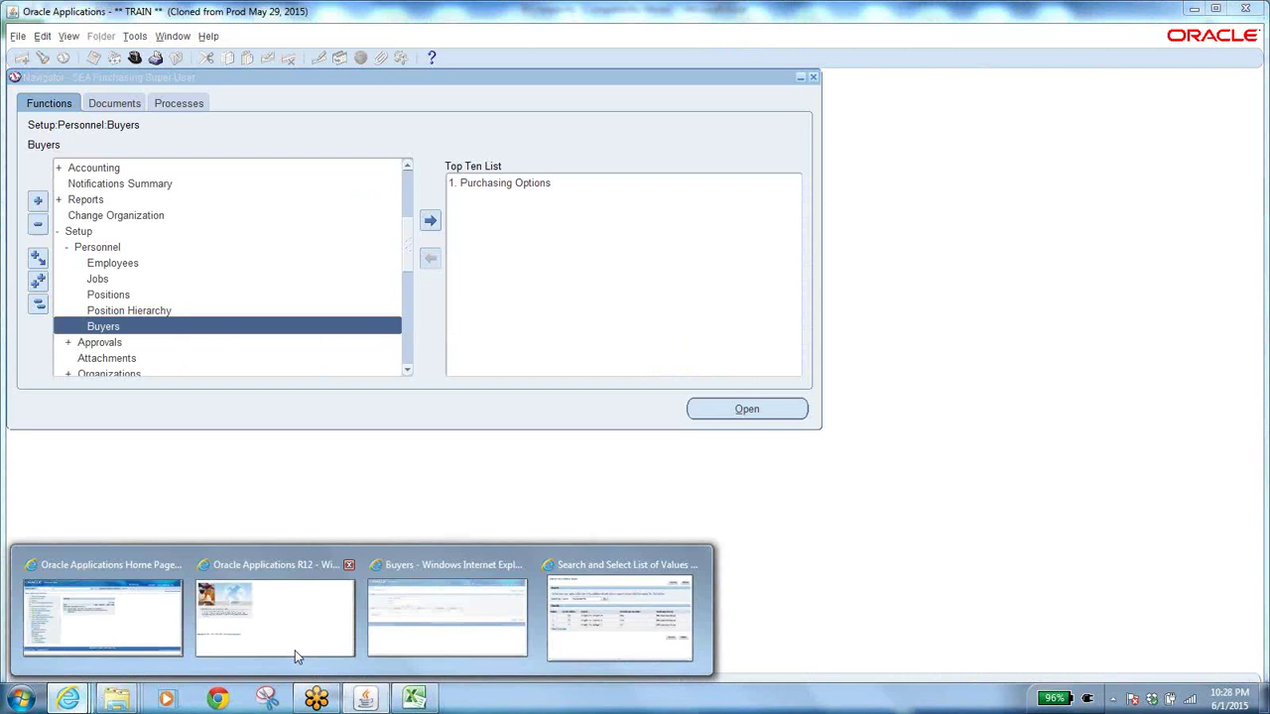
pyautogui.click(613, 644)
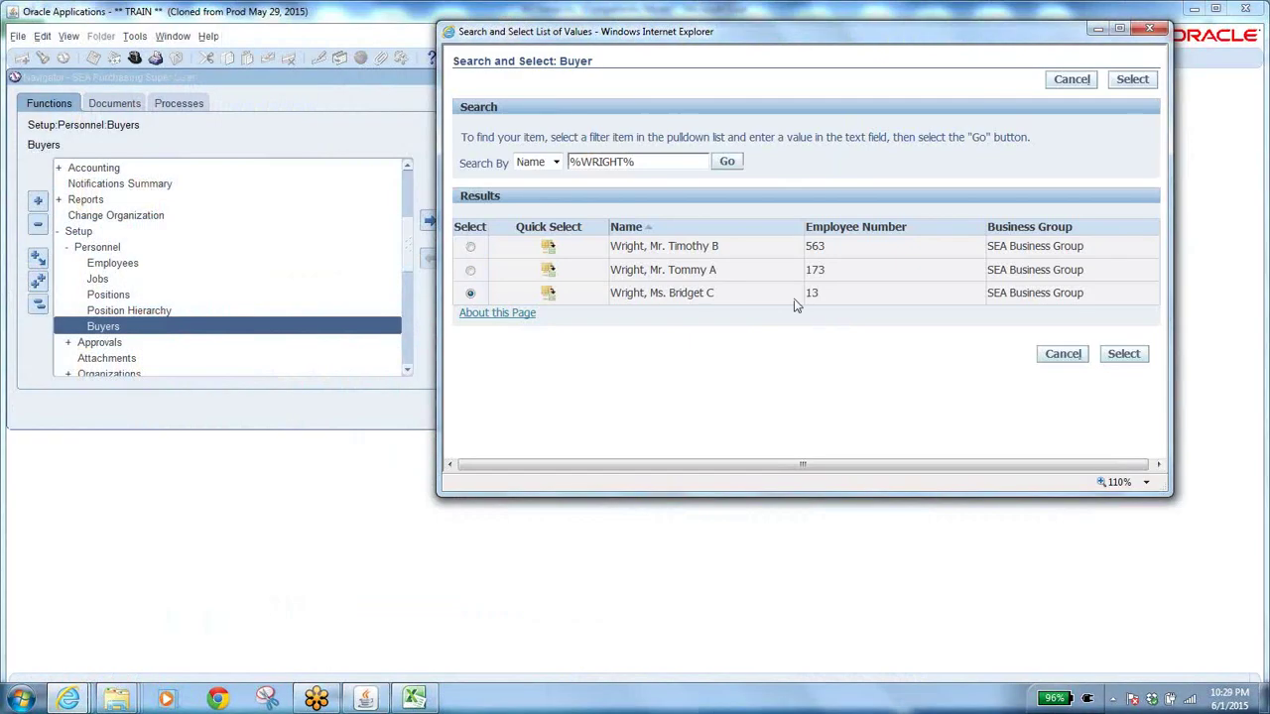
pyautogui.click(470, 293)
pyautogui.click(1134, 81)
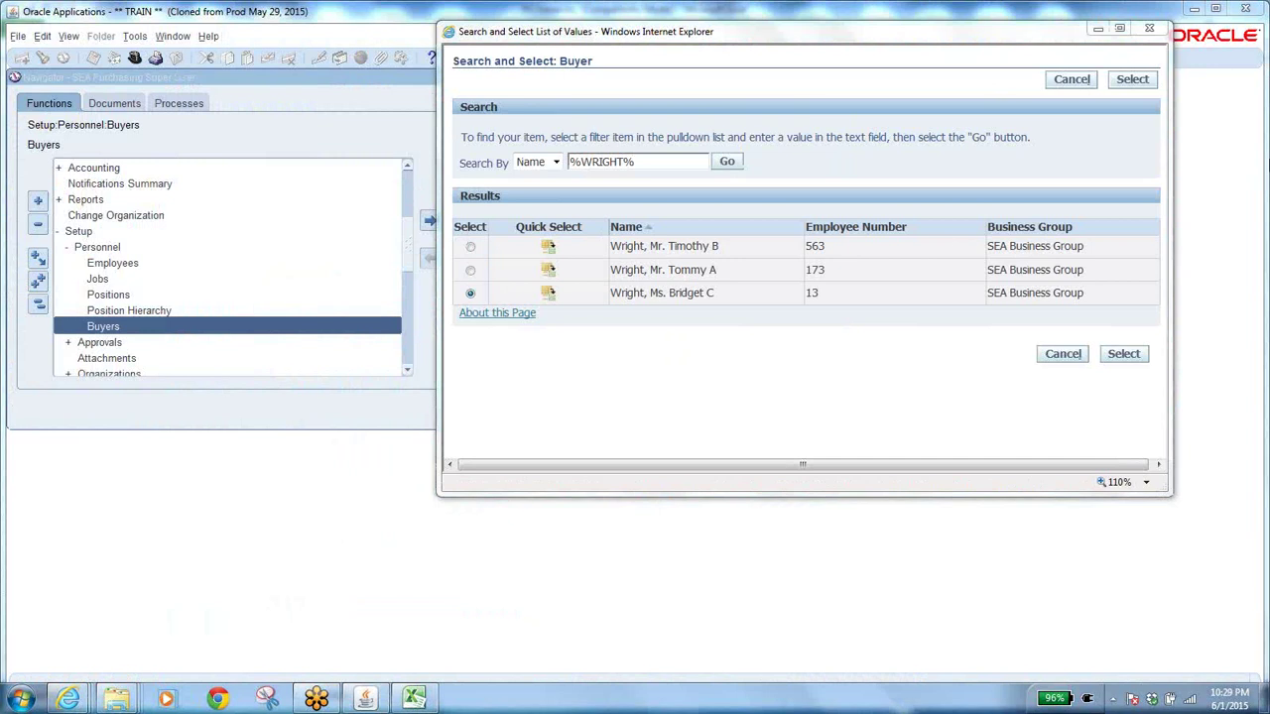
pyautogui.click(1133, 354)
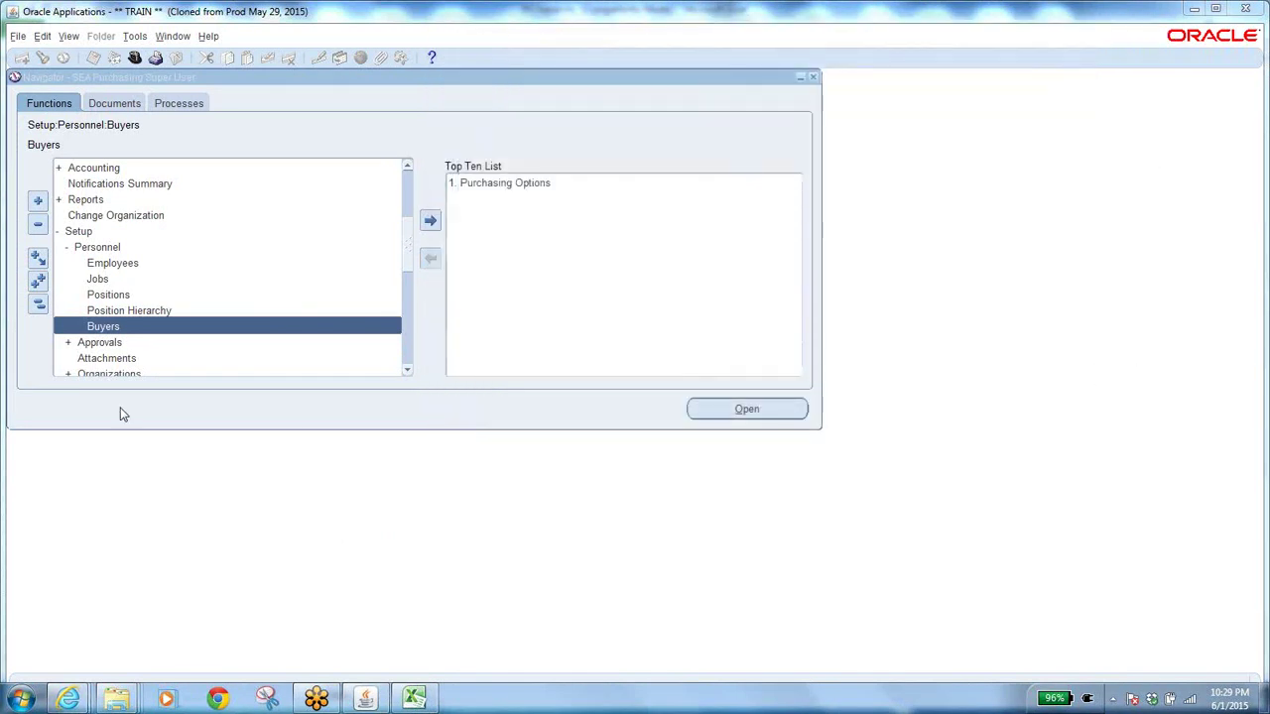
pyautogui.moveTo(68, 699)
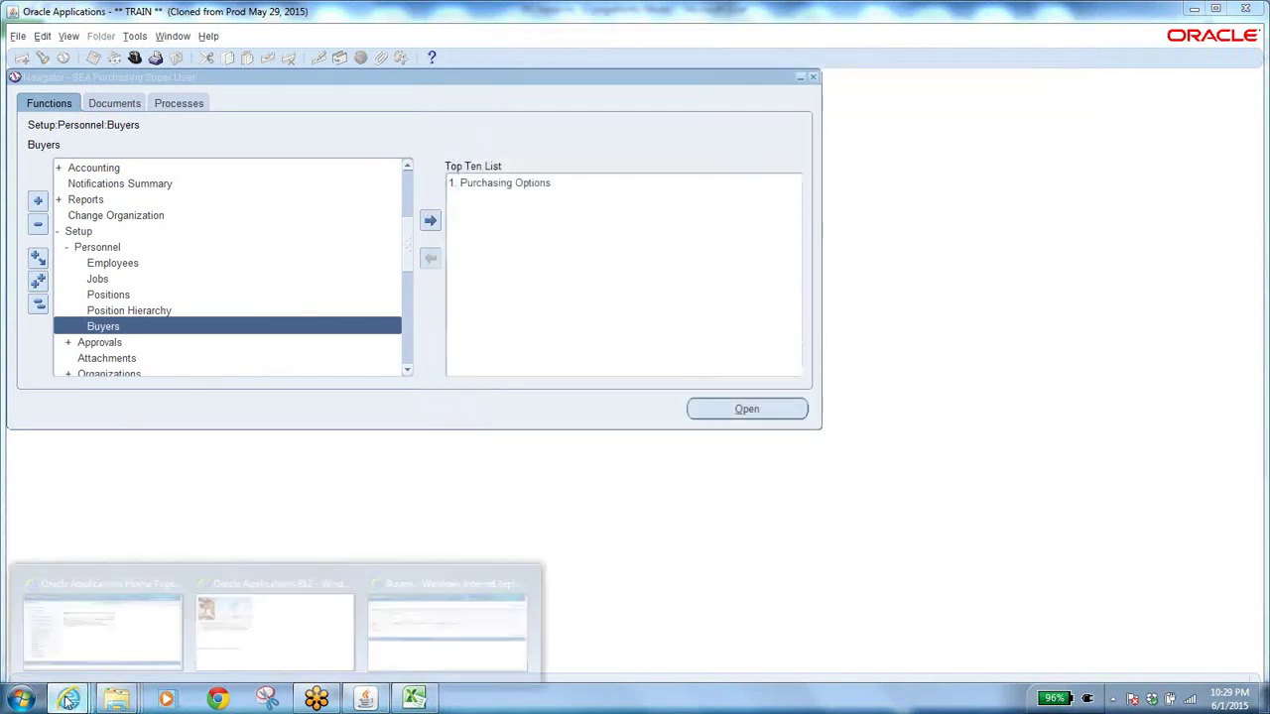
pyautogui.click(487, 617)
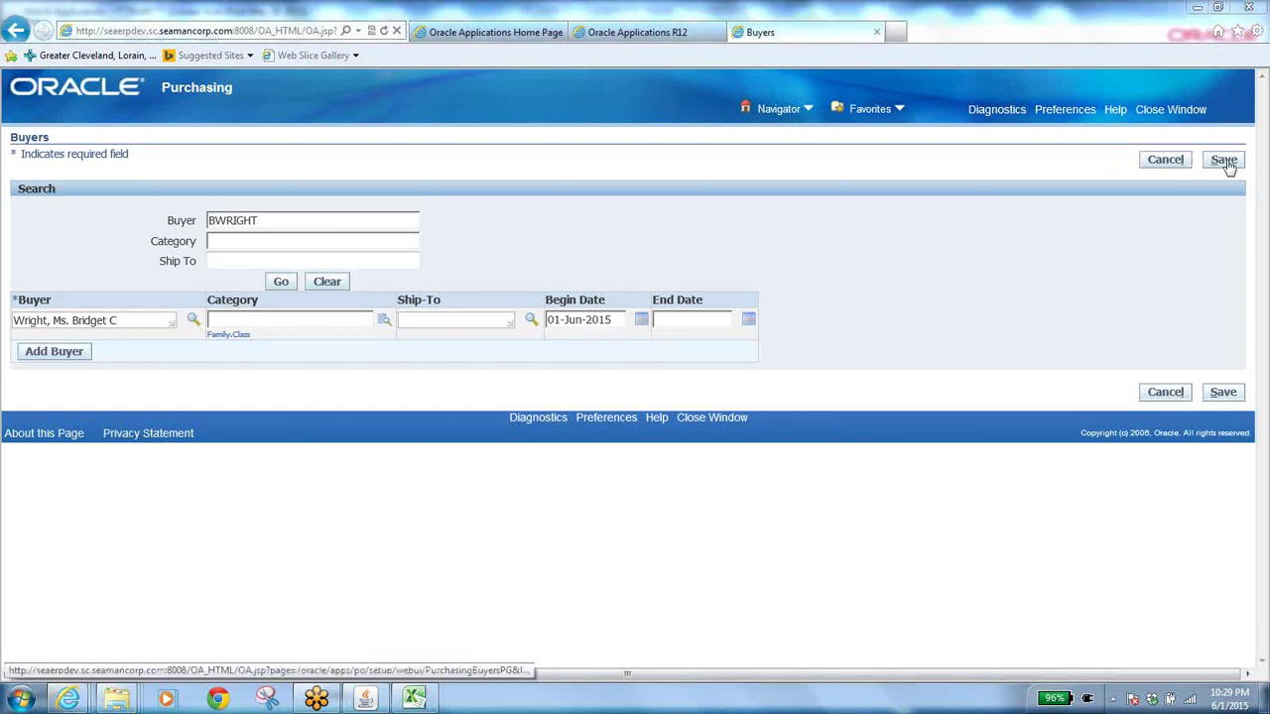
# Try saving the new buyer row, which is rejected as non-unique, and clear the search criteria.
pyautogui.click(1224, 160)
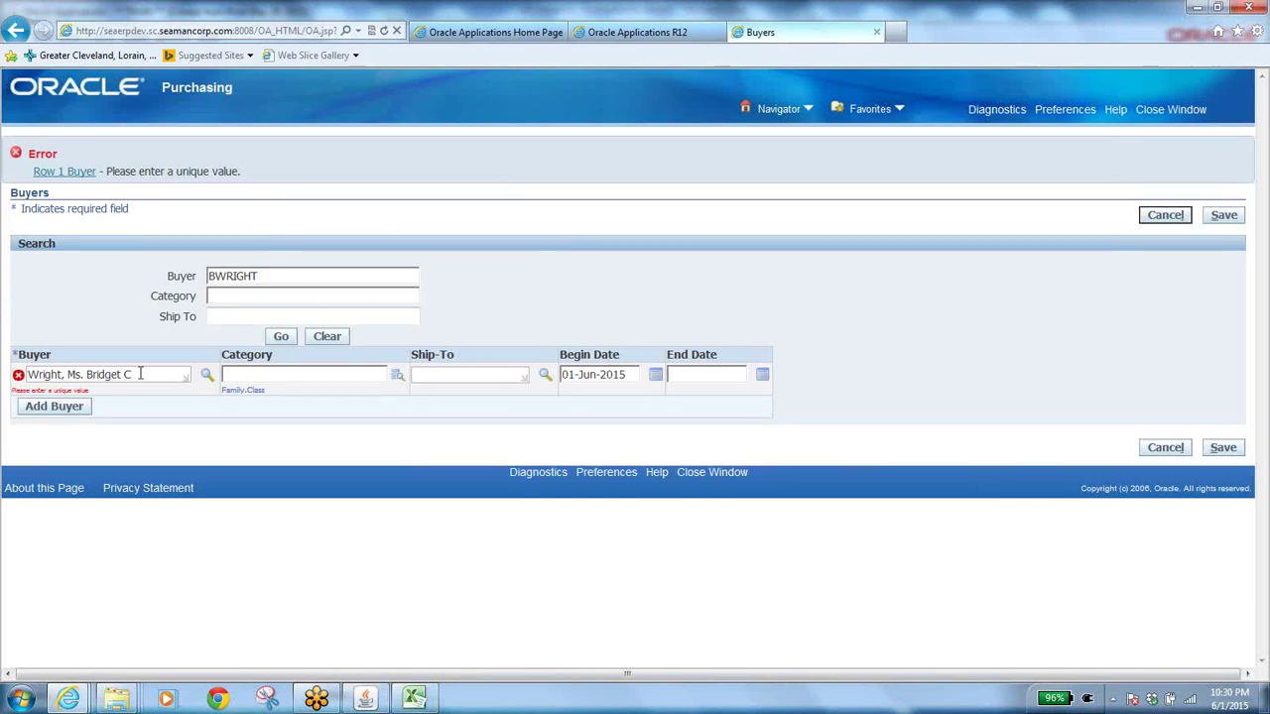
pyautogui.moveTo(140, 374); pyautogui.dragTo(3, 389)
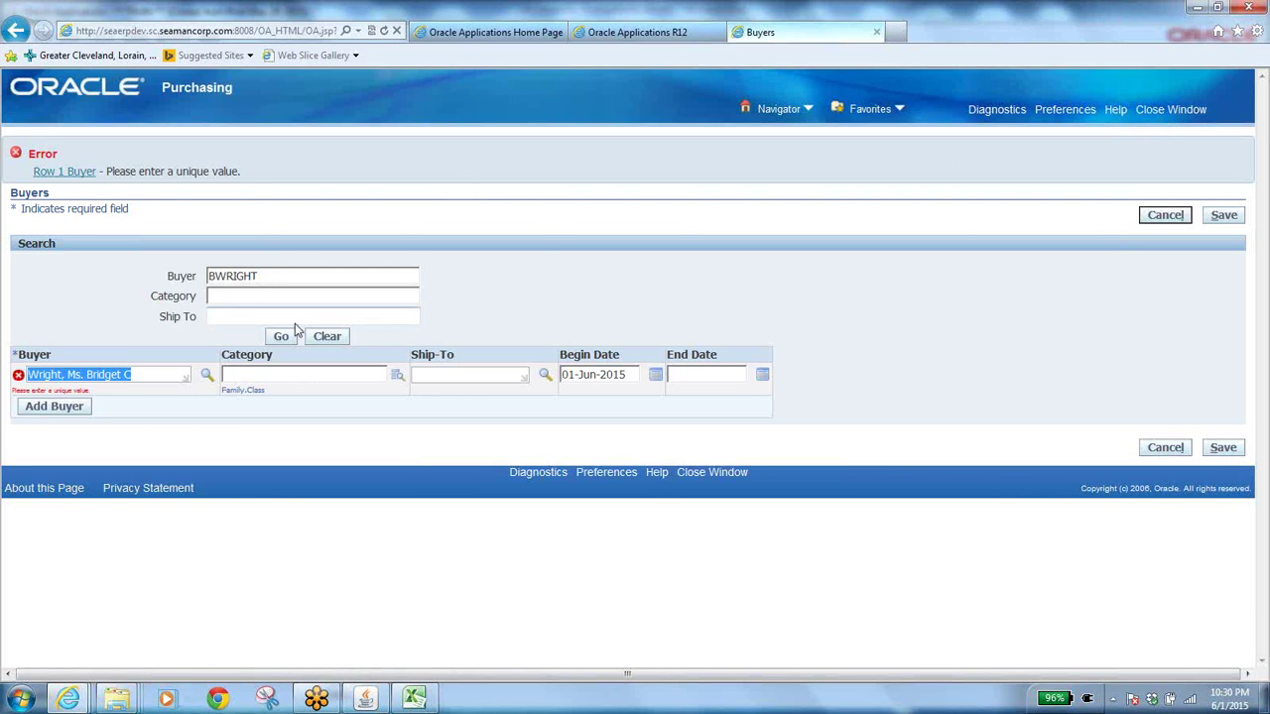
pyautogui.click(327, 338)
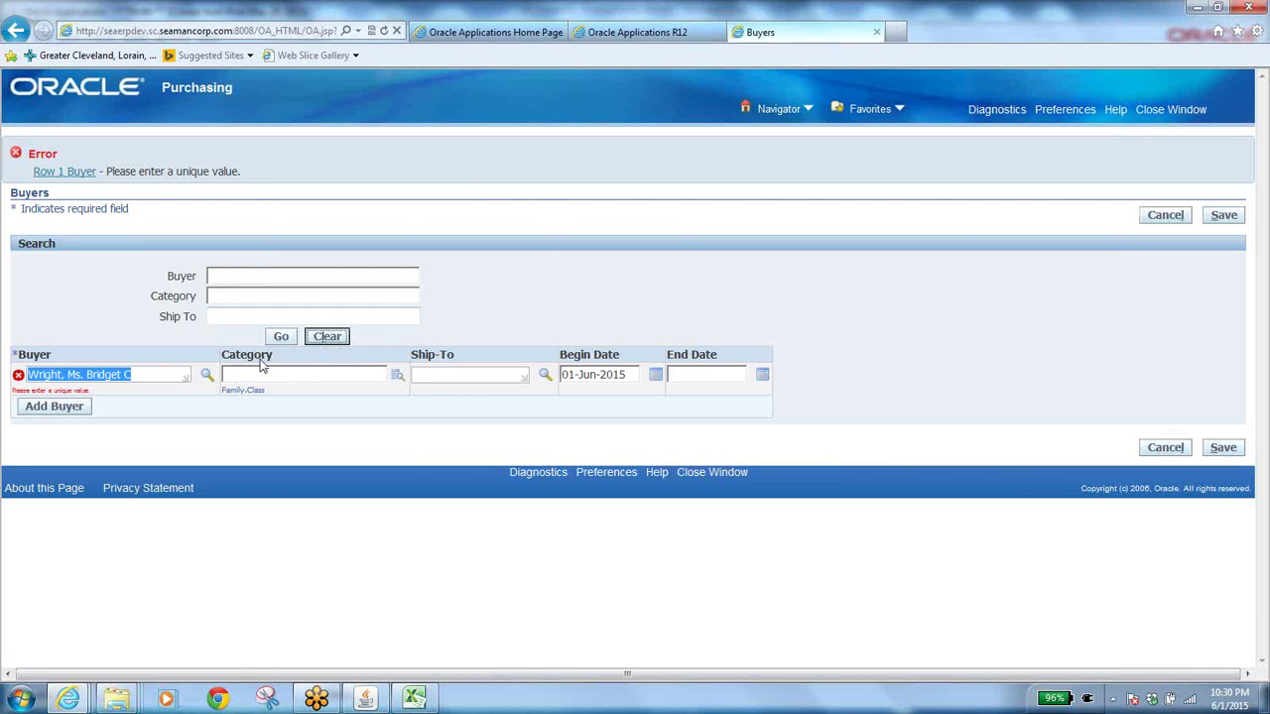
pyautogui.click(219, 276)
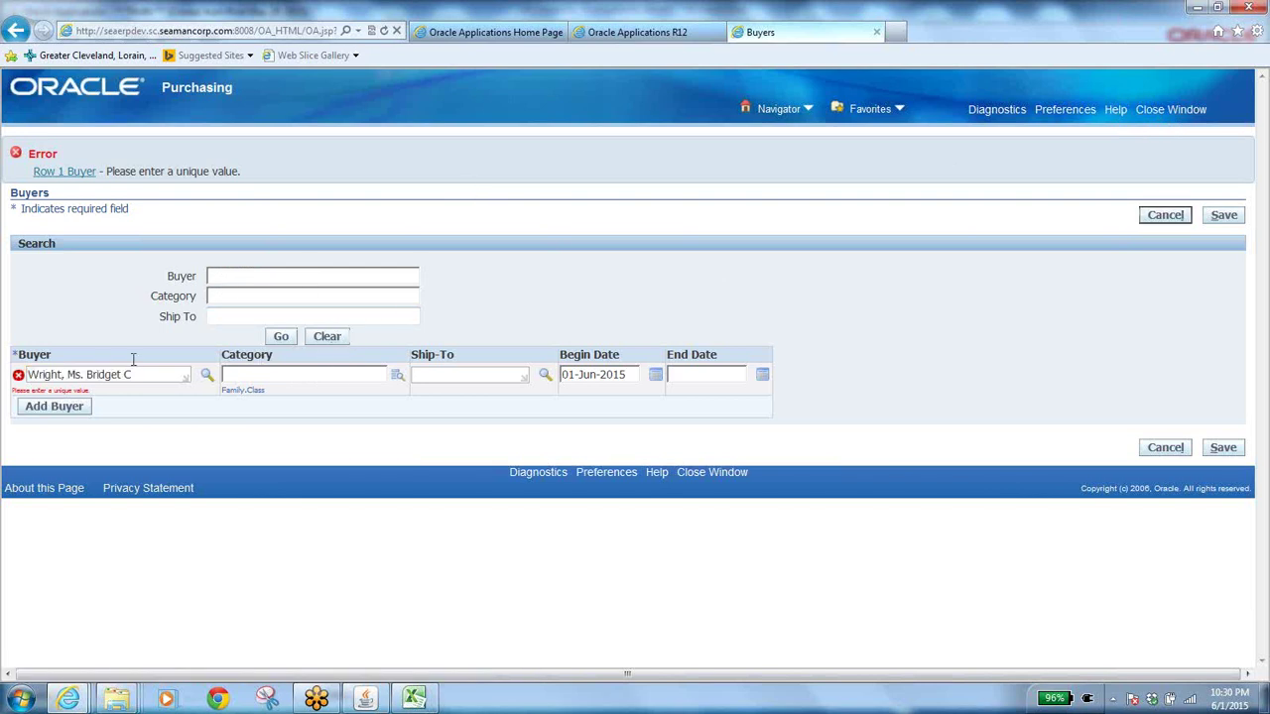
# Paste the row's buyer name into the Buyer search field and search for the existing record.
pyautogui.moveTo(148, 374); pyautogui.dragTo(3, 370)
pyautogui.hotkey('ctrl', 'c')
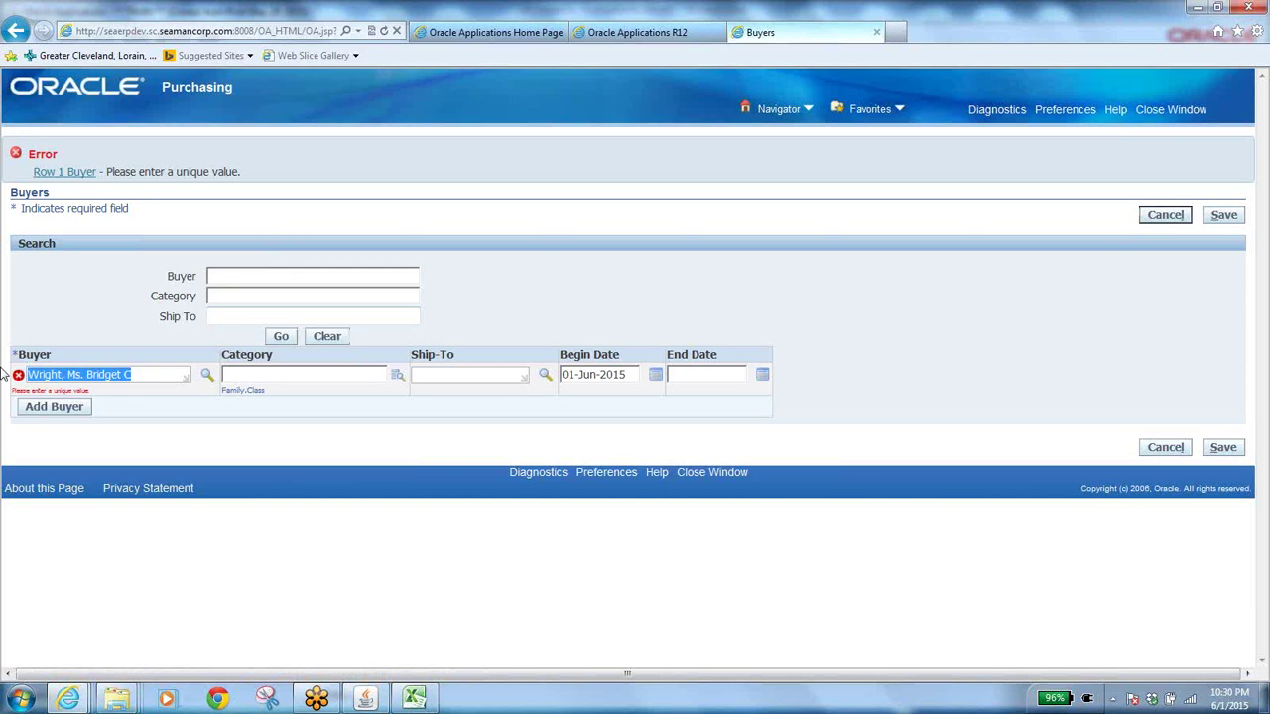
pyautogui.click(272, 279)
pyautogui.hotkey('ctrl', 'v')
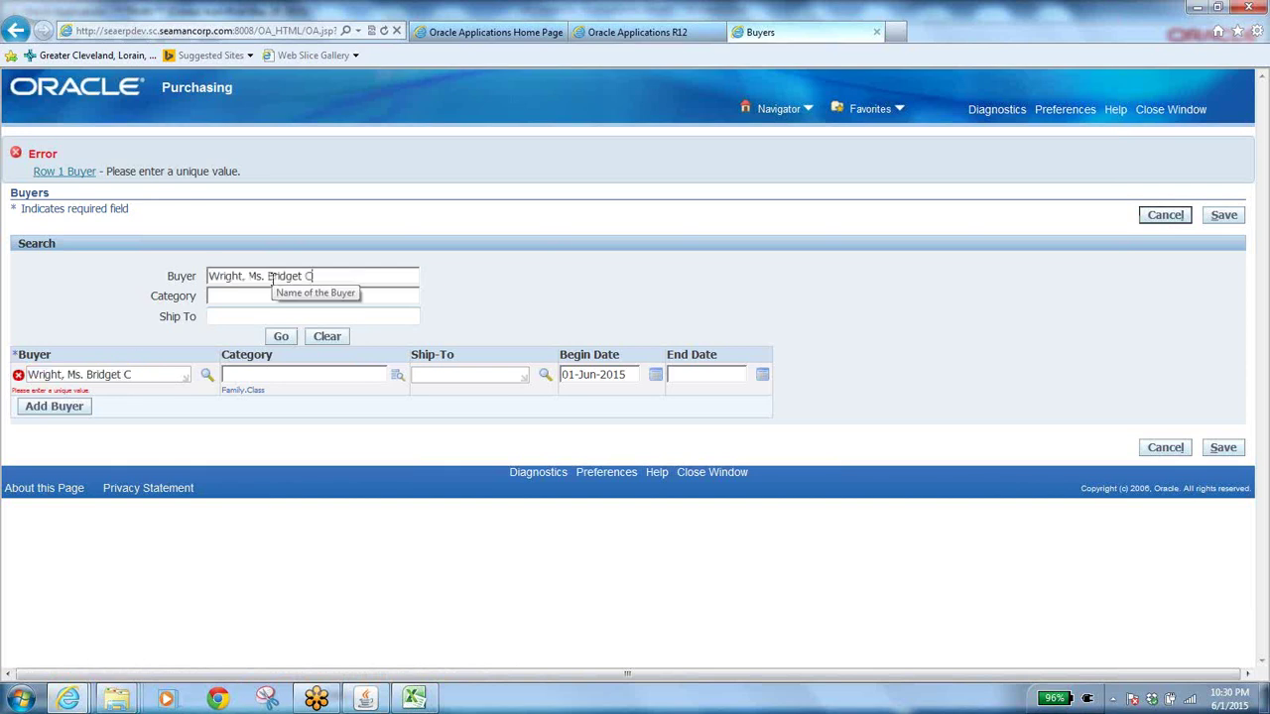
pyautogui.click(280, 337)
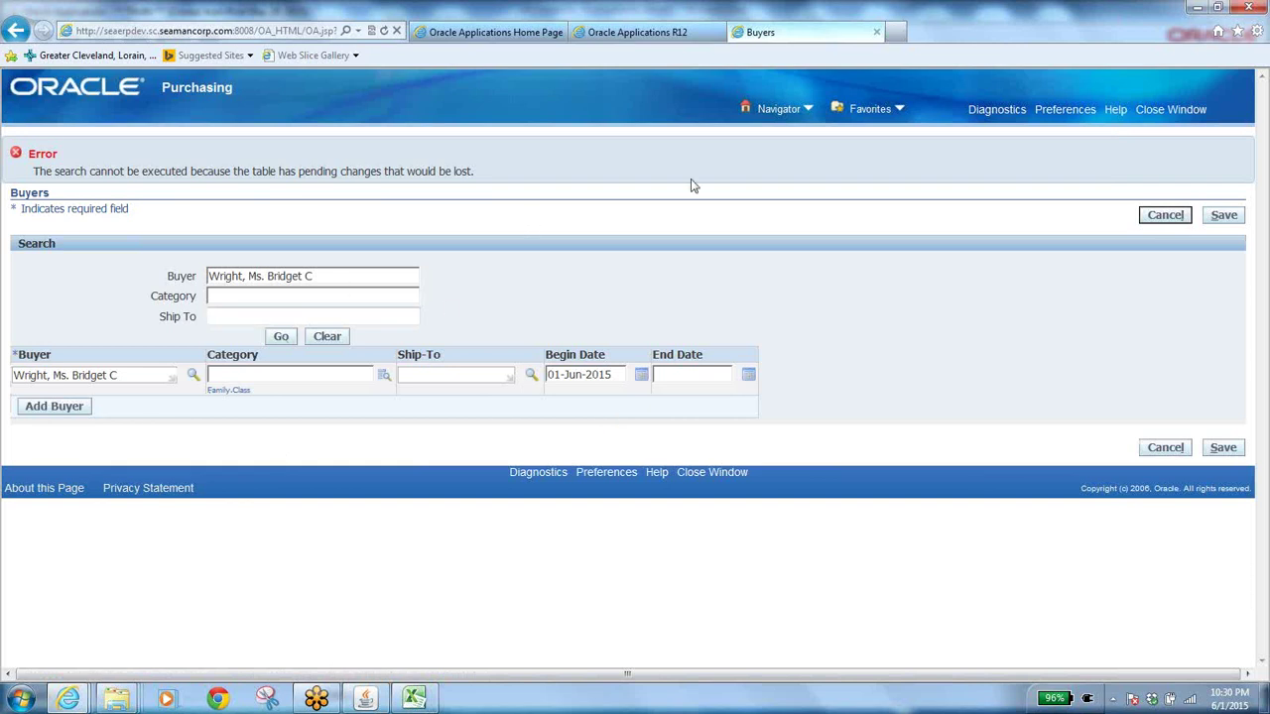
# Close the Buyers page discarding unsaved changes, and collapse the Forms navigator tree.
pyautogui.click(1176, 111)
pyautogui.click(701, 405)
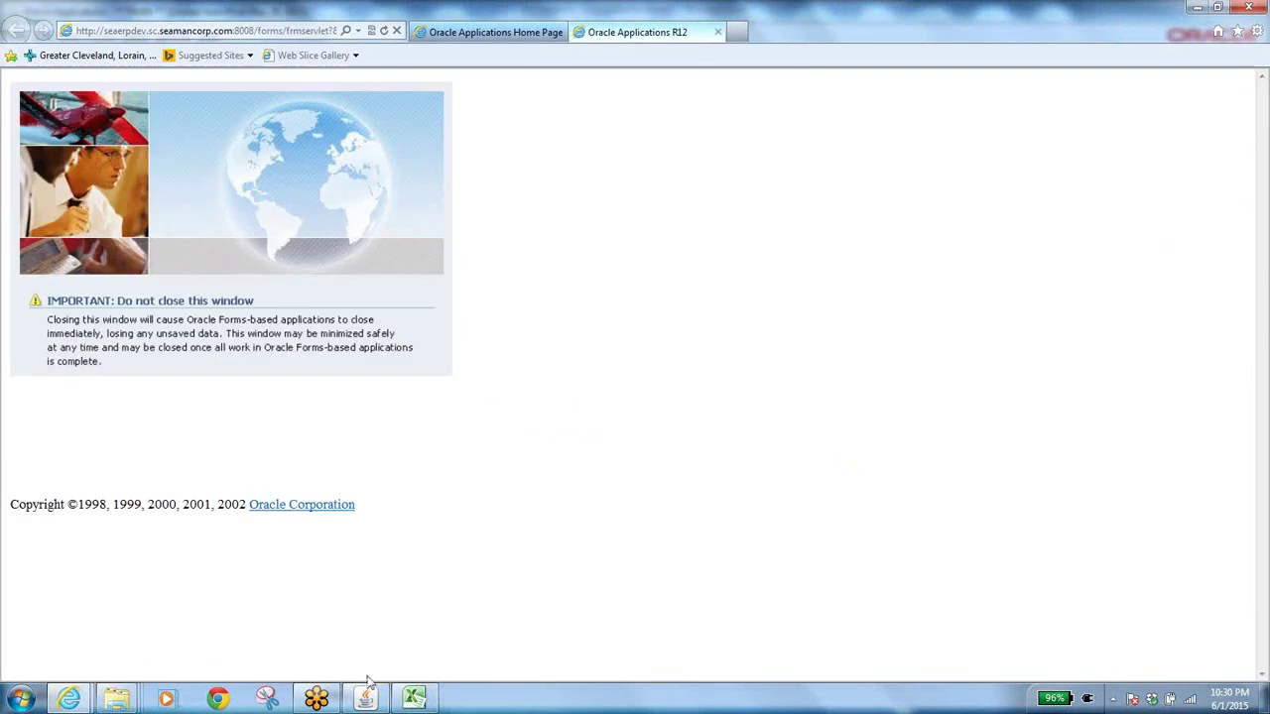
pyautogui.click(365, 699)
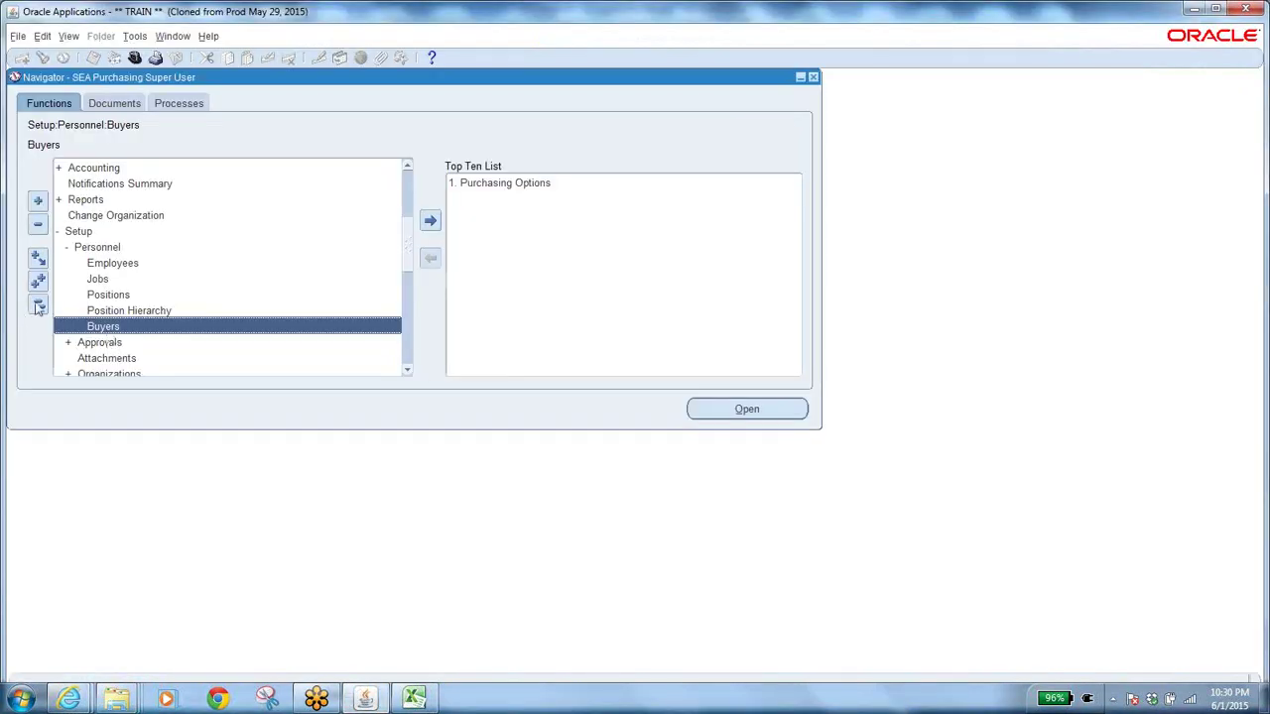
pyautogui.click(38, 305)
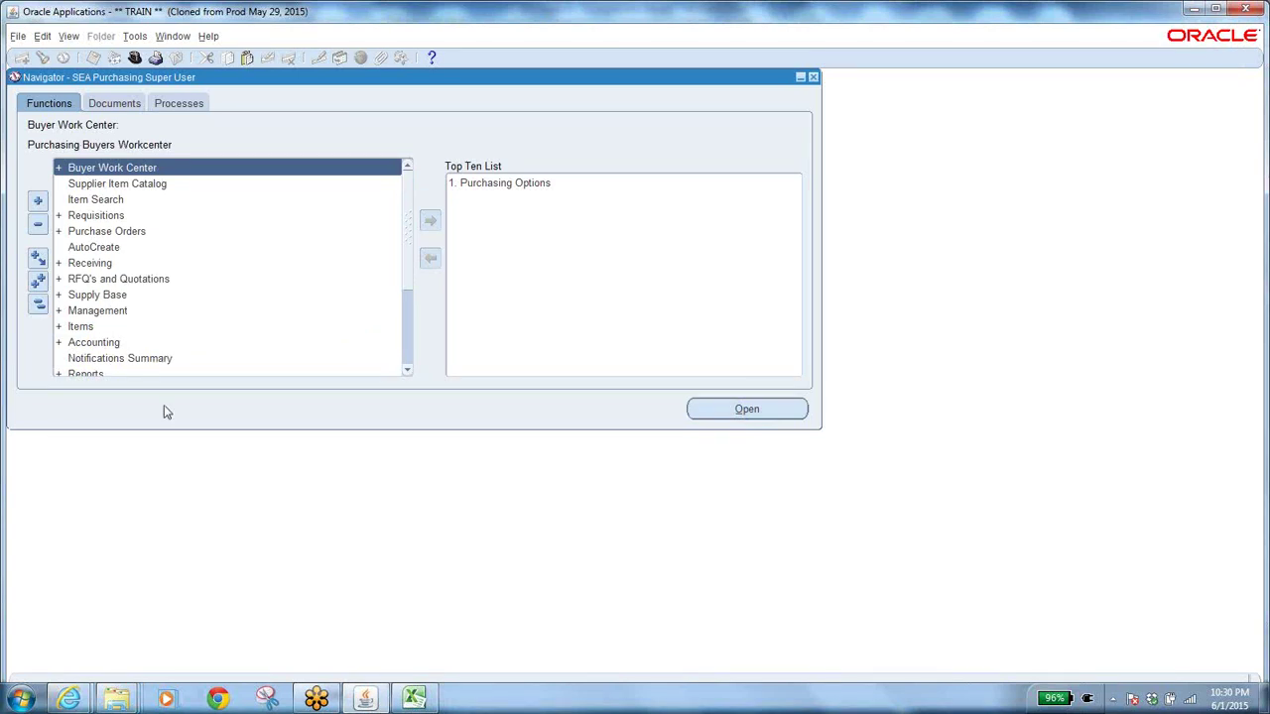
# Check the BA PO Approval Hierarchy entry in cell A22 of the PO hierarchy workbook.
pyautogui.click(414, 699)
pyautogui.click(105, 417)
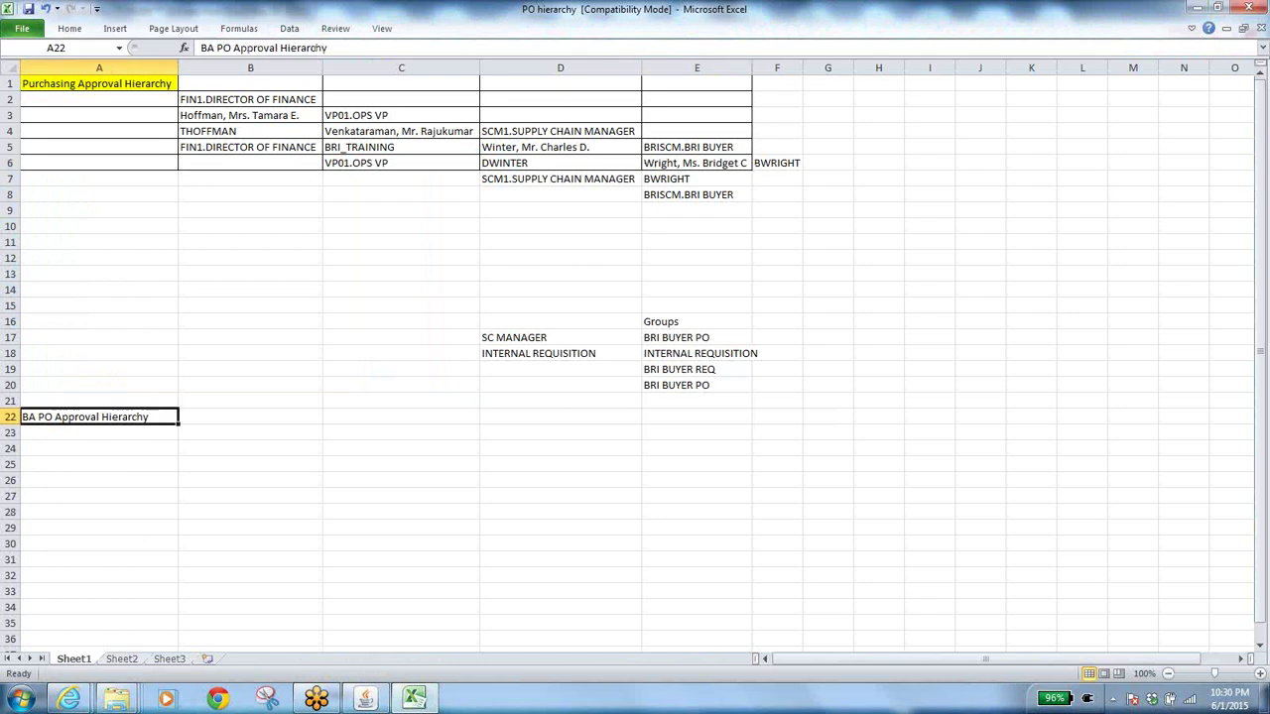
pyautogui.click(365, 699)
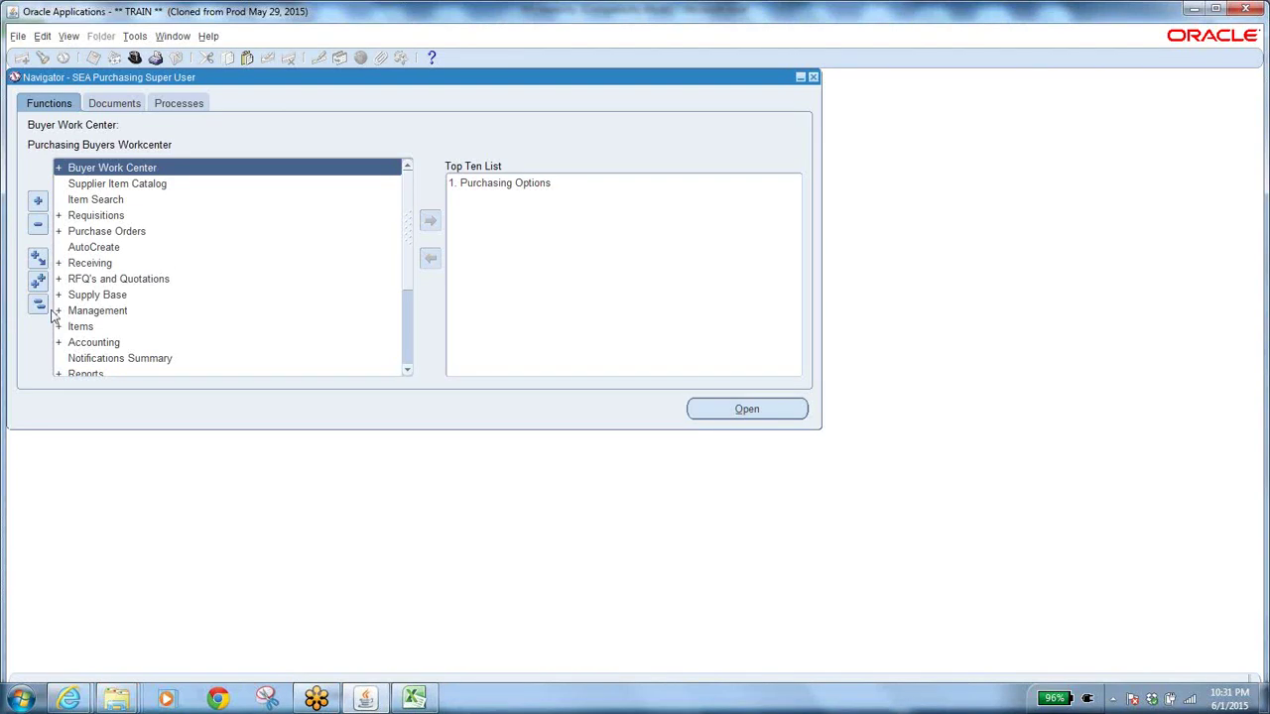
# Expand Setup > Purchasing in the navigator and open Document Types.
pyautogui.click(408, 370)
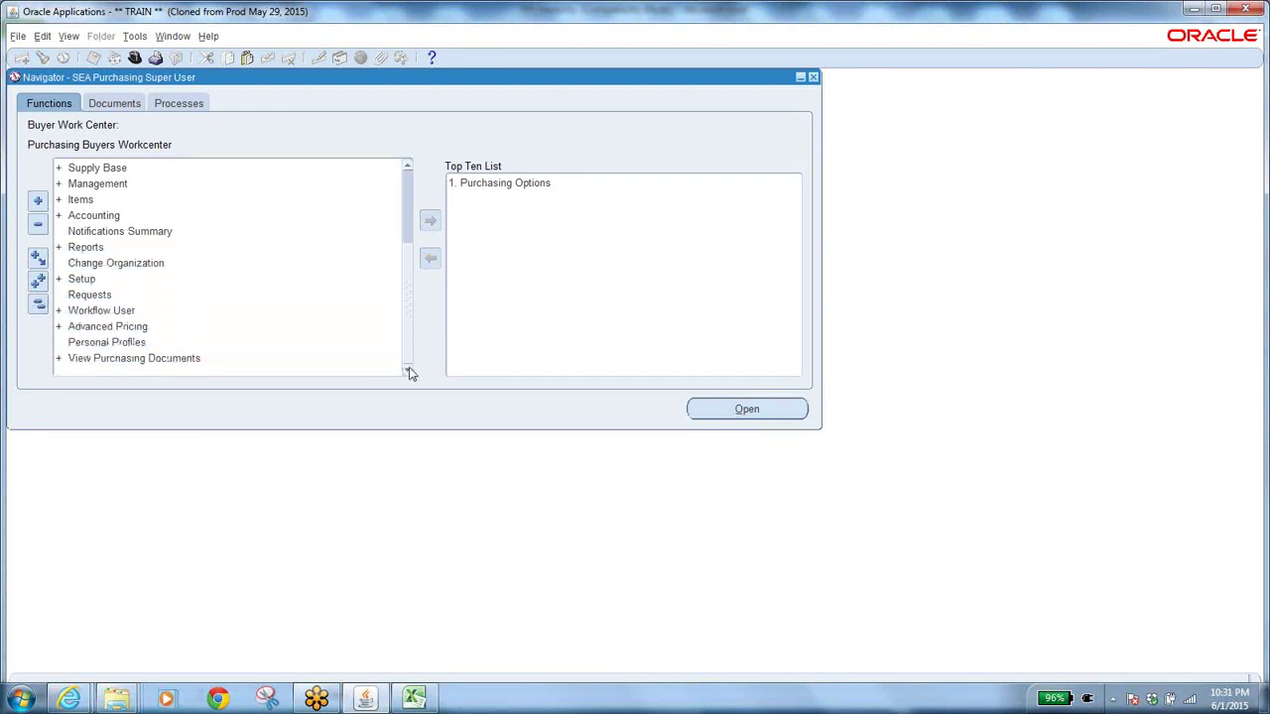
pyautogui.doubleClick(82, 280)
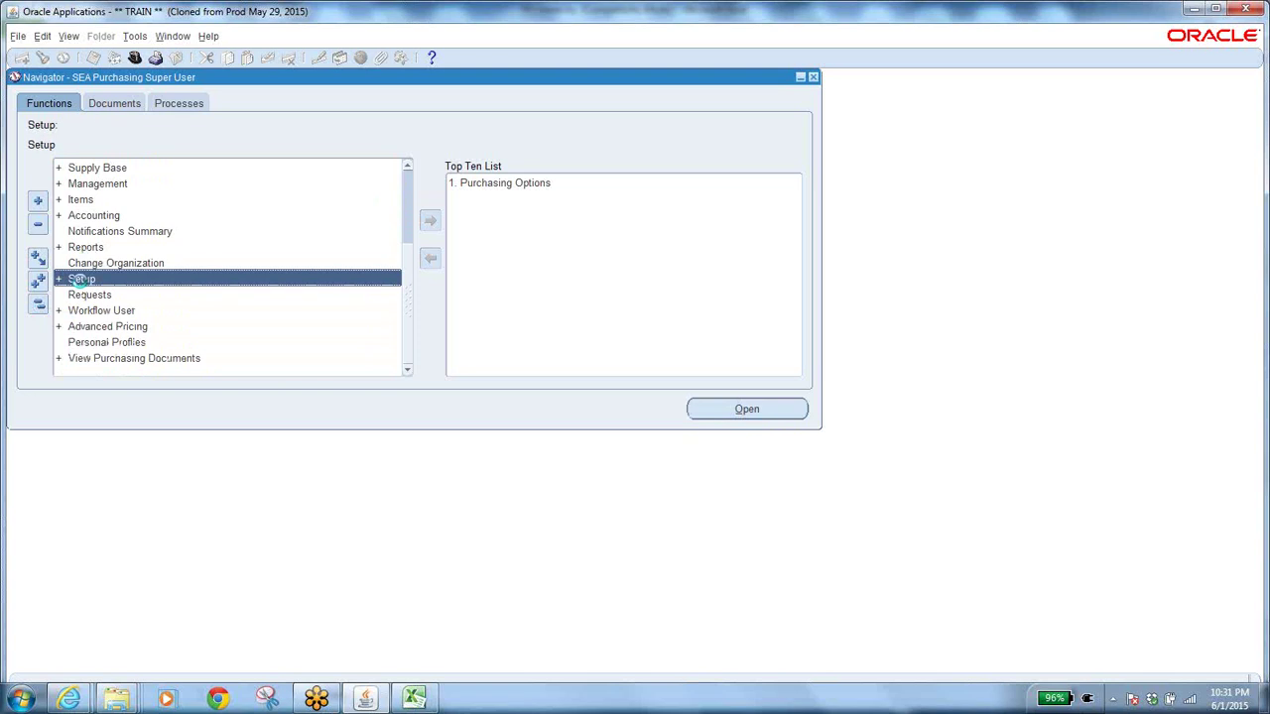
pyautogui.click(408, 370)
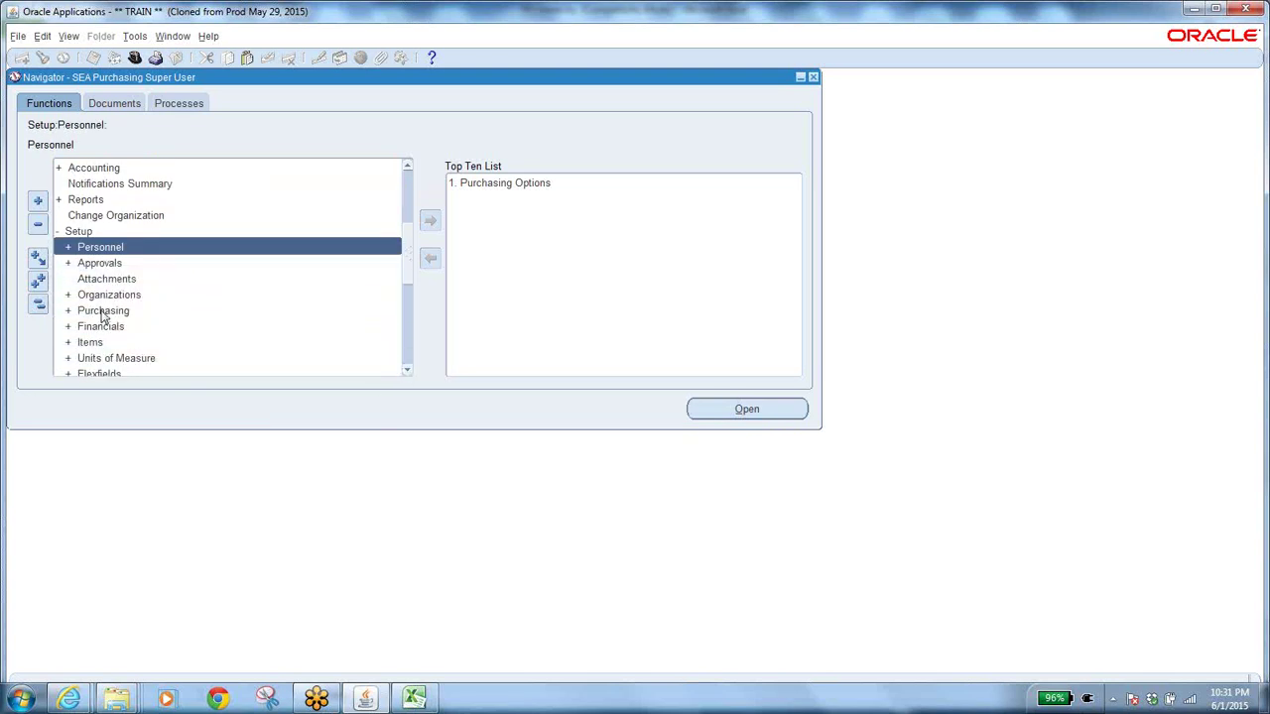
pyautogui.doubleClick(105, 311)
pyautogui.click(407, 371)
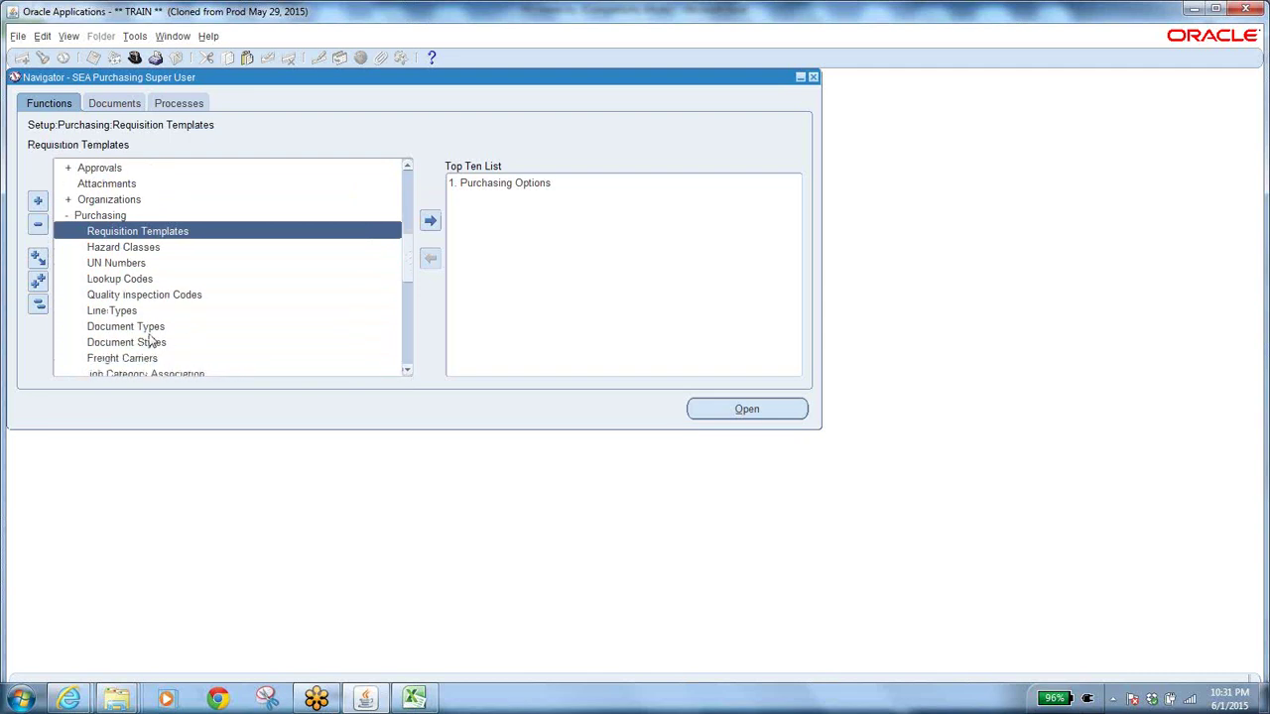
pyautogui.doubleClick(129, 326)
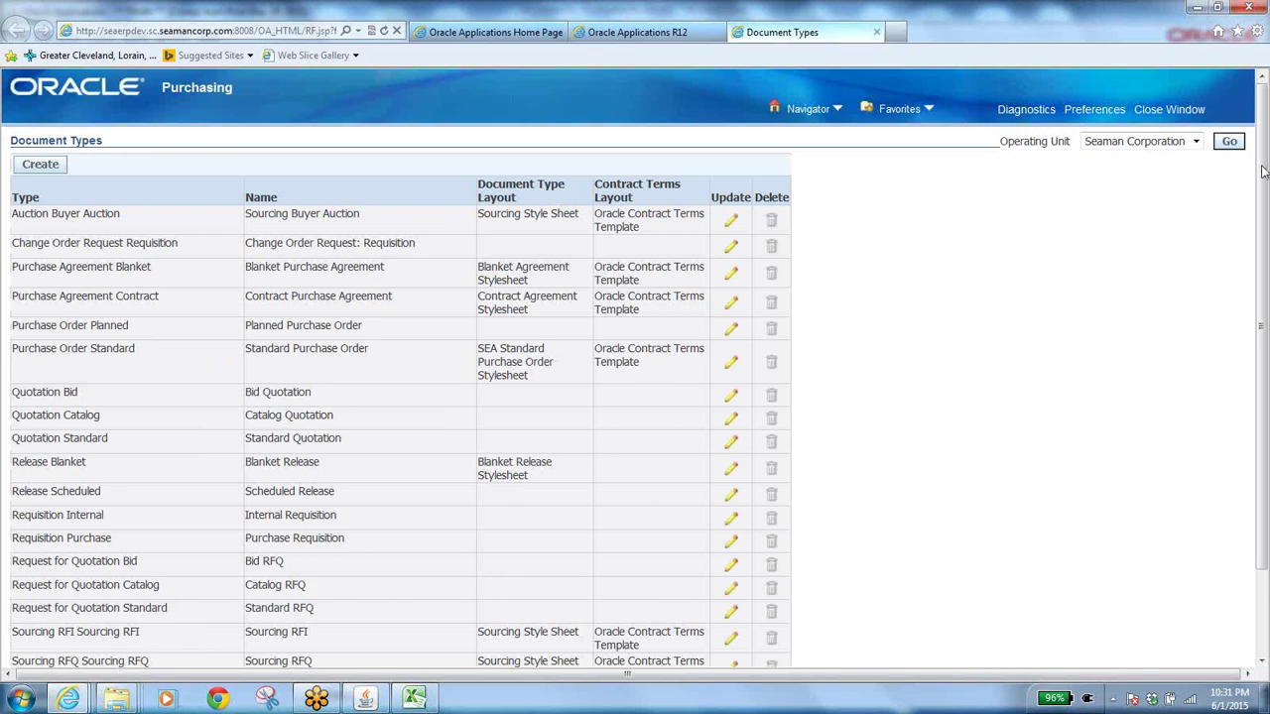
# Edit the Requisition Purchase document type and select its Purchasing Approval Hierarchy default hierarchy.
pyautogui.scroll(-3, 510, 418)
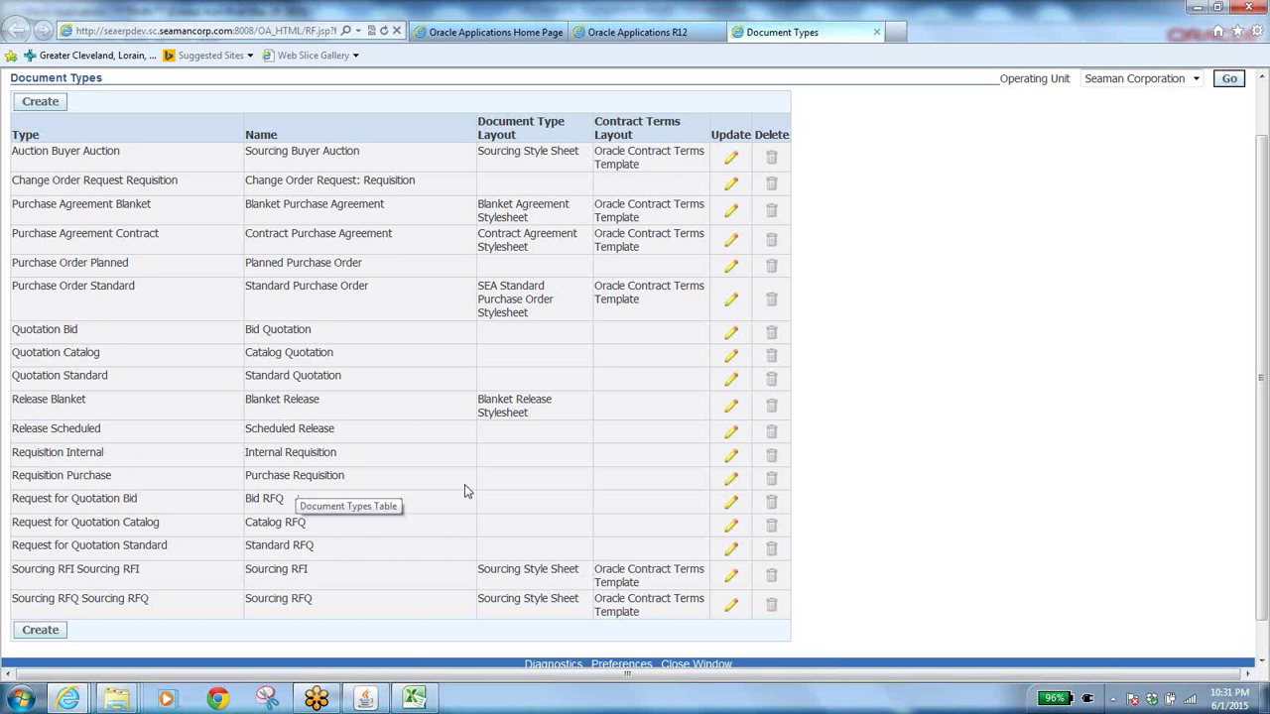
pyautogui.click(732, 483)
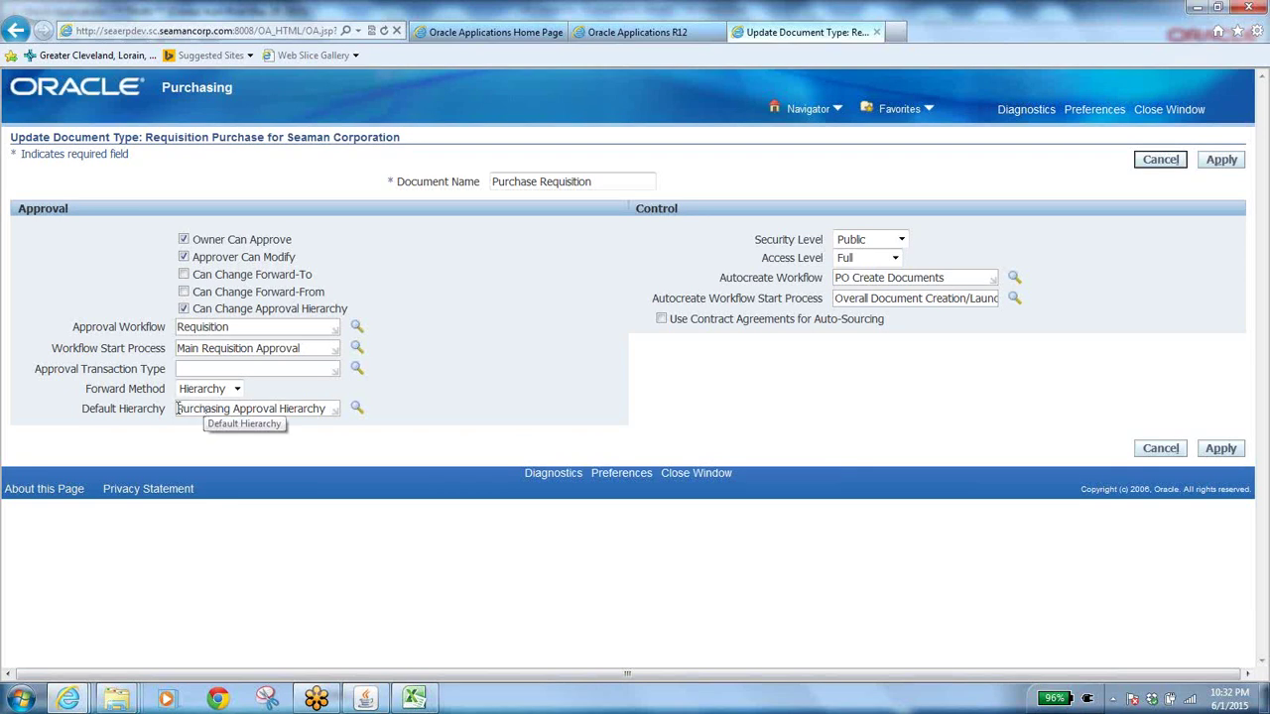
pyautogui.moveTo(177, 409); pyautogui.dragTo(329, 413)
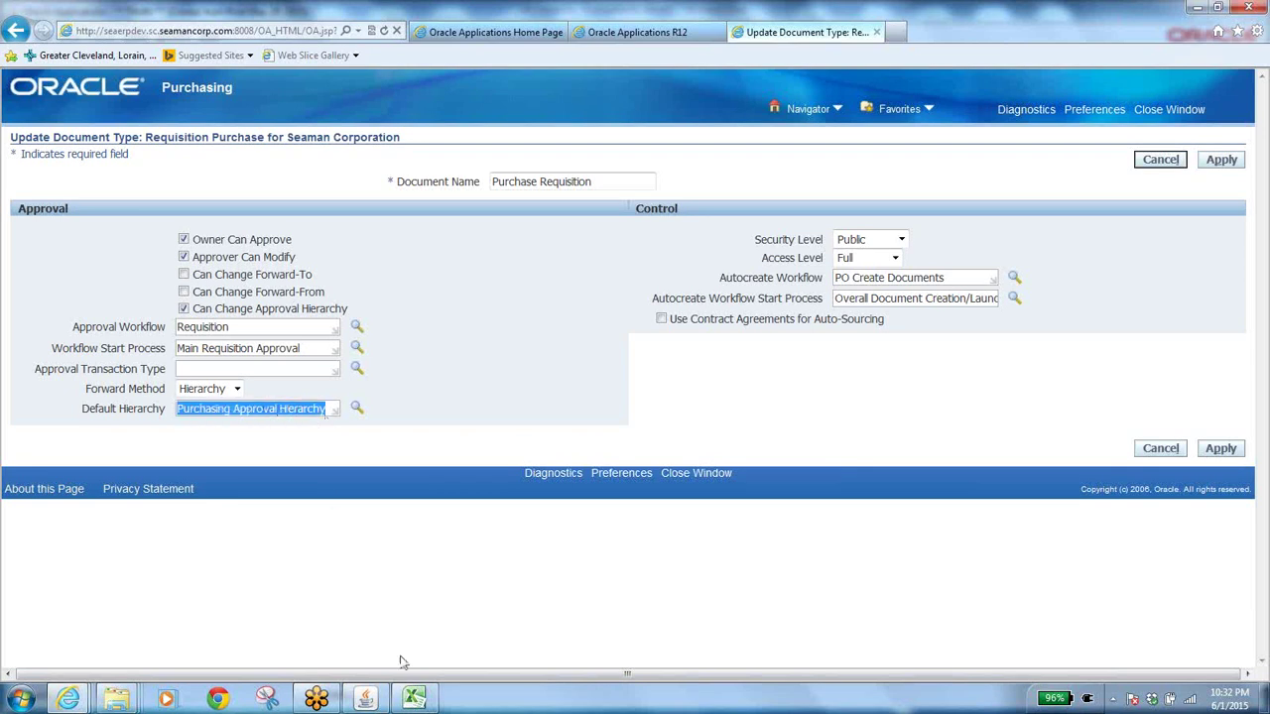
# Copy 'BA PO Approval Hierarchy' from workbook cell A22 for use on the Oracle page.
pyautogui.click(415, 696)
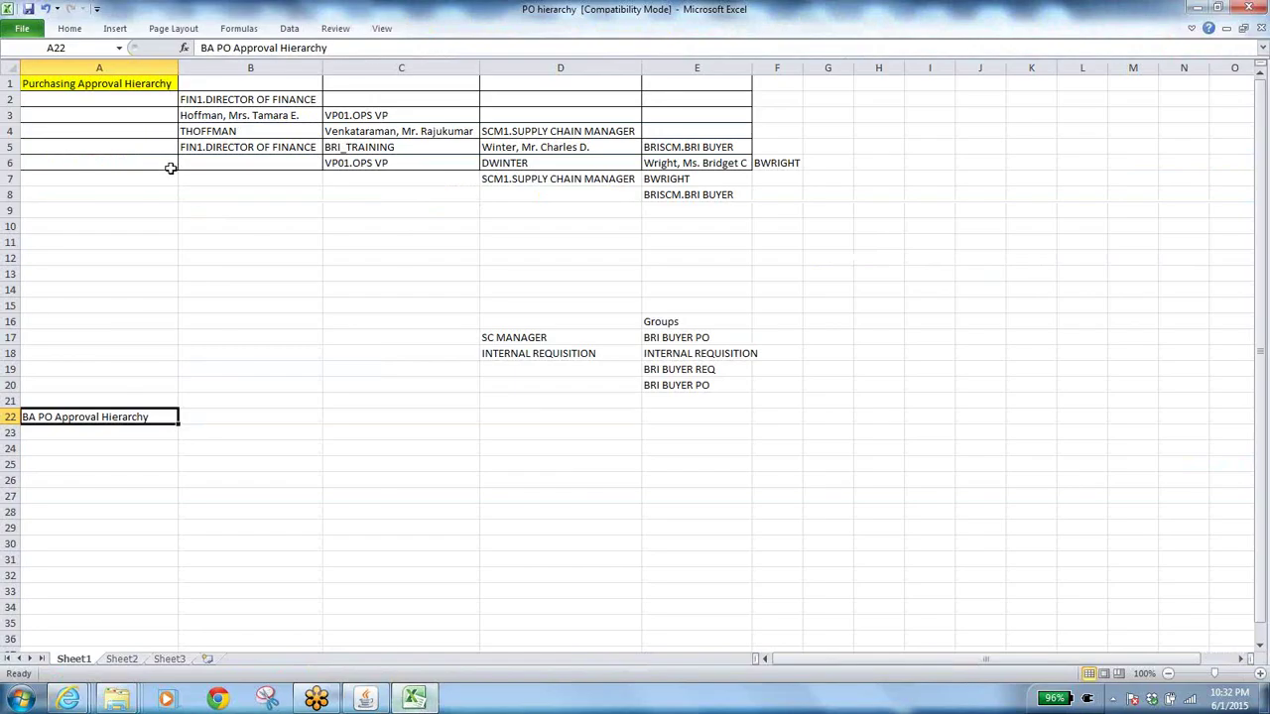
pyautogui.click(109, 83)
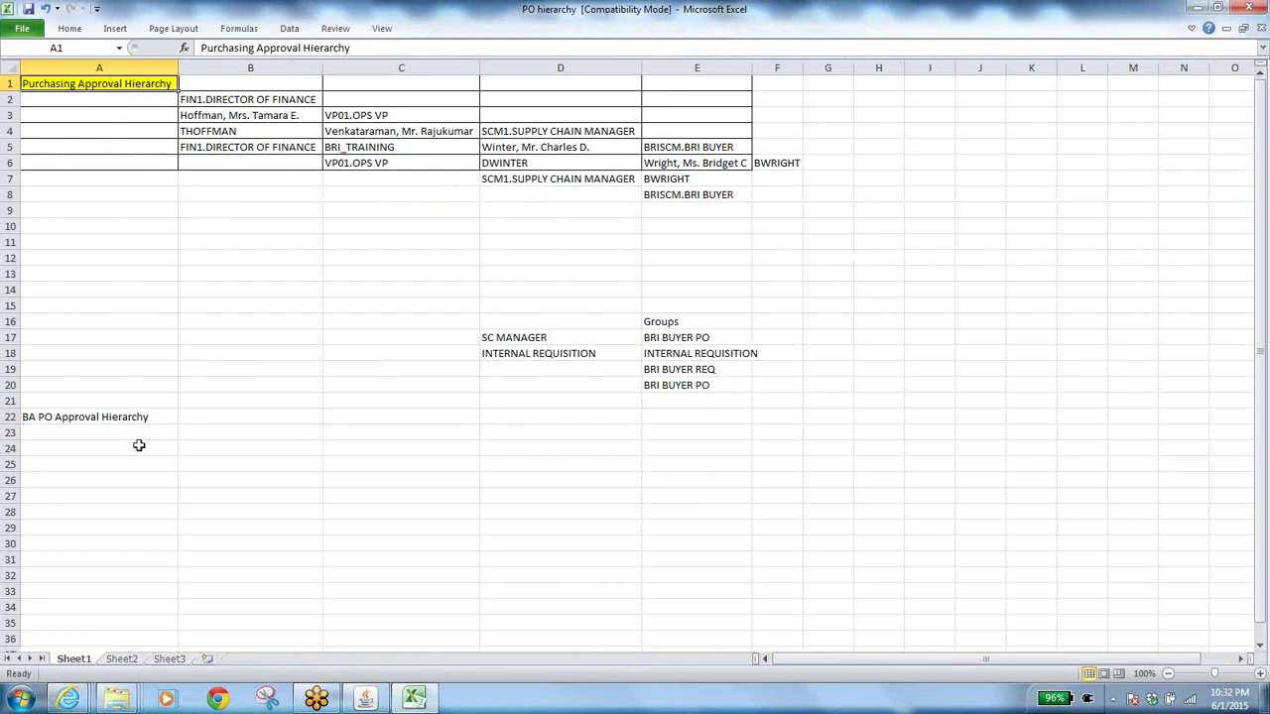
pyautogui.click(109, 418)
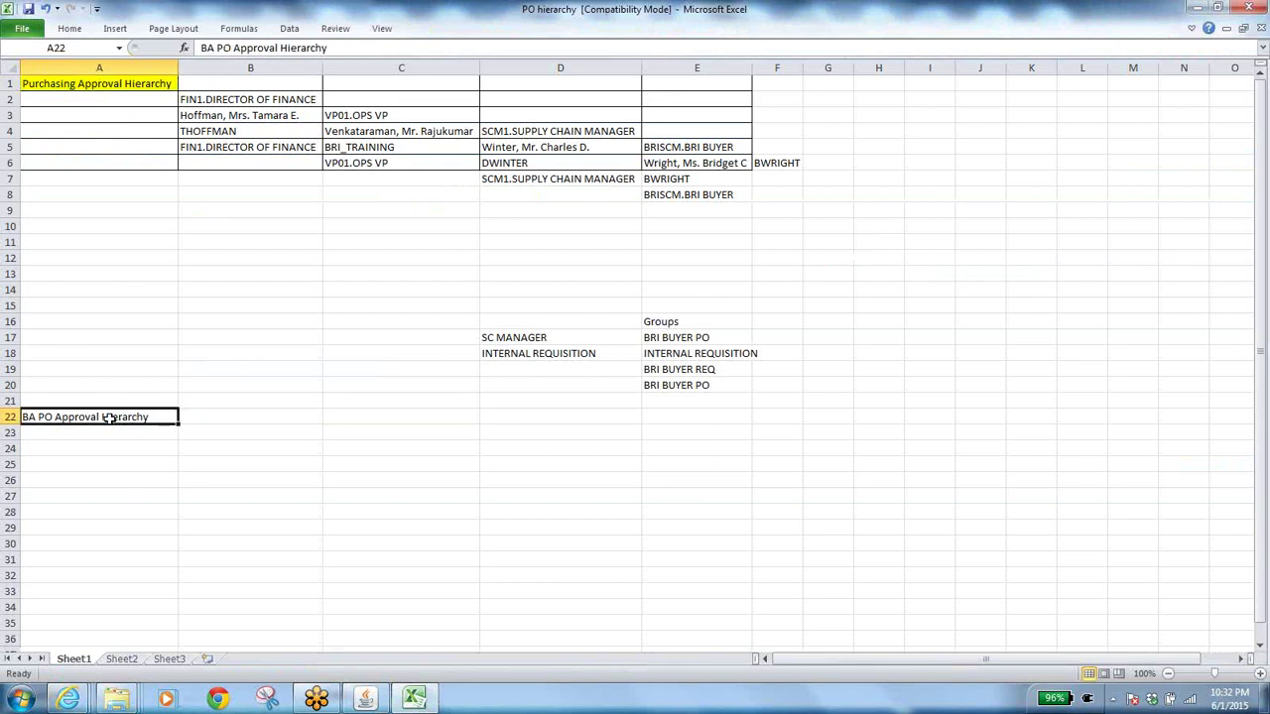
pyautogui.hotkey('alt', 'Tab')
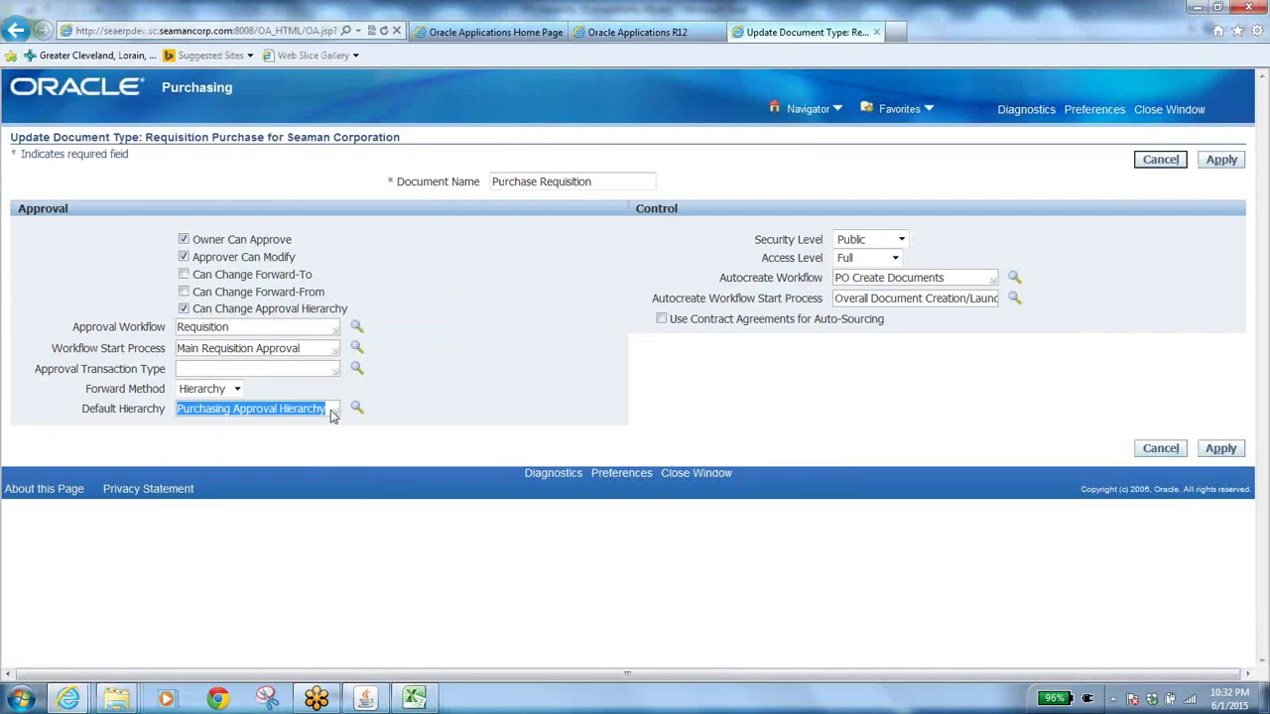
pyautogui.hotkey('alt', 'Tab')
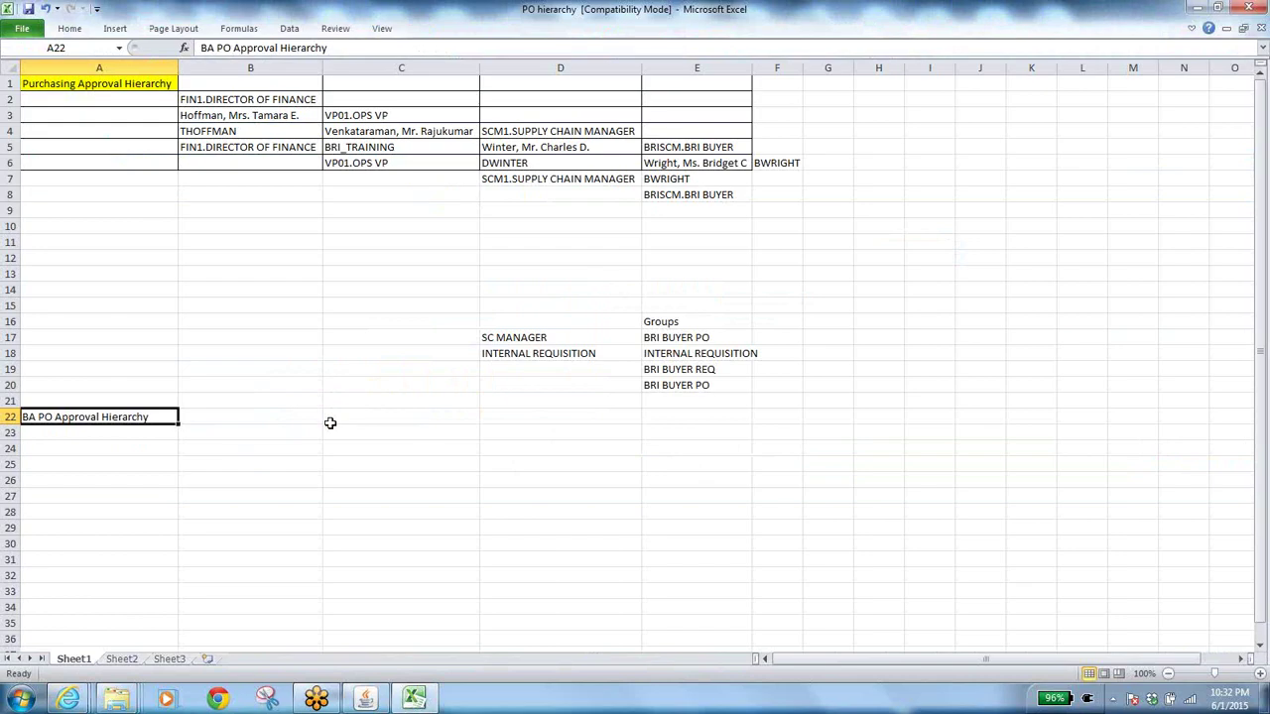
pyautogui.rightClick(105, 421)
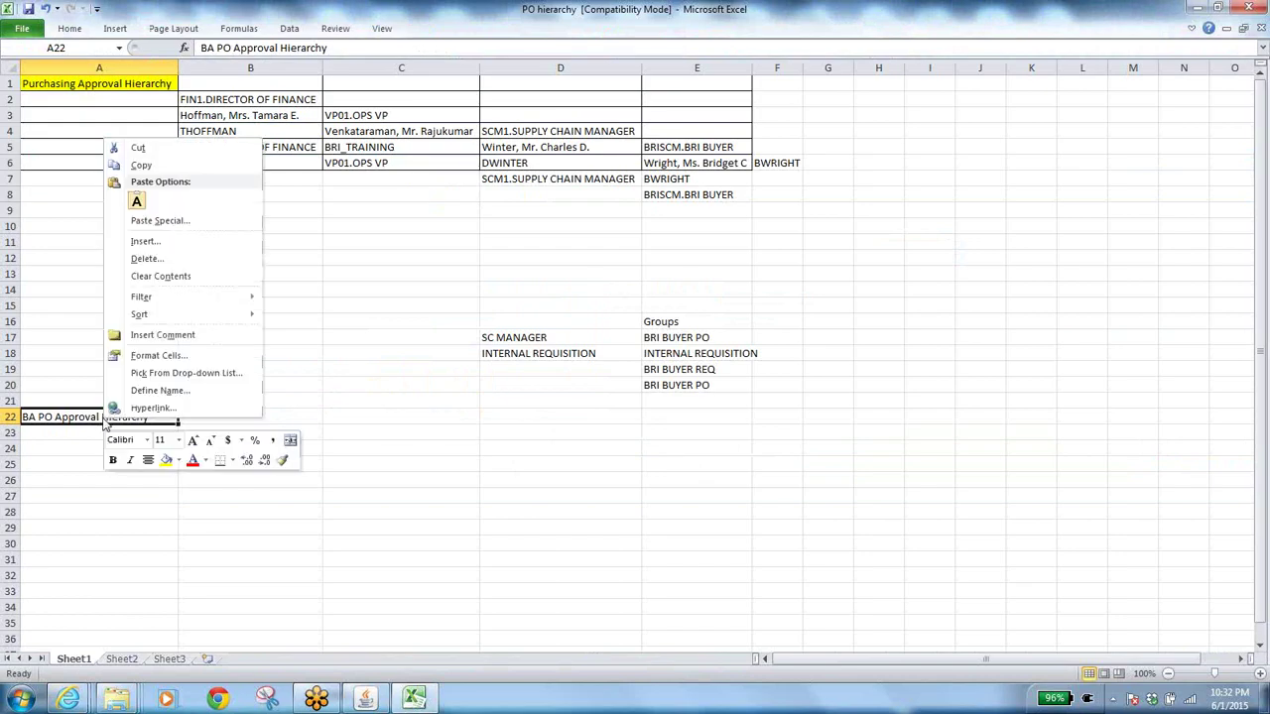
pyautogui.click(142, 164)
pyautogui.hotkey('alt', 'Tab')
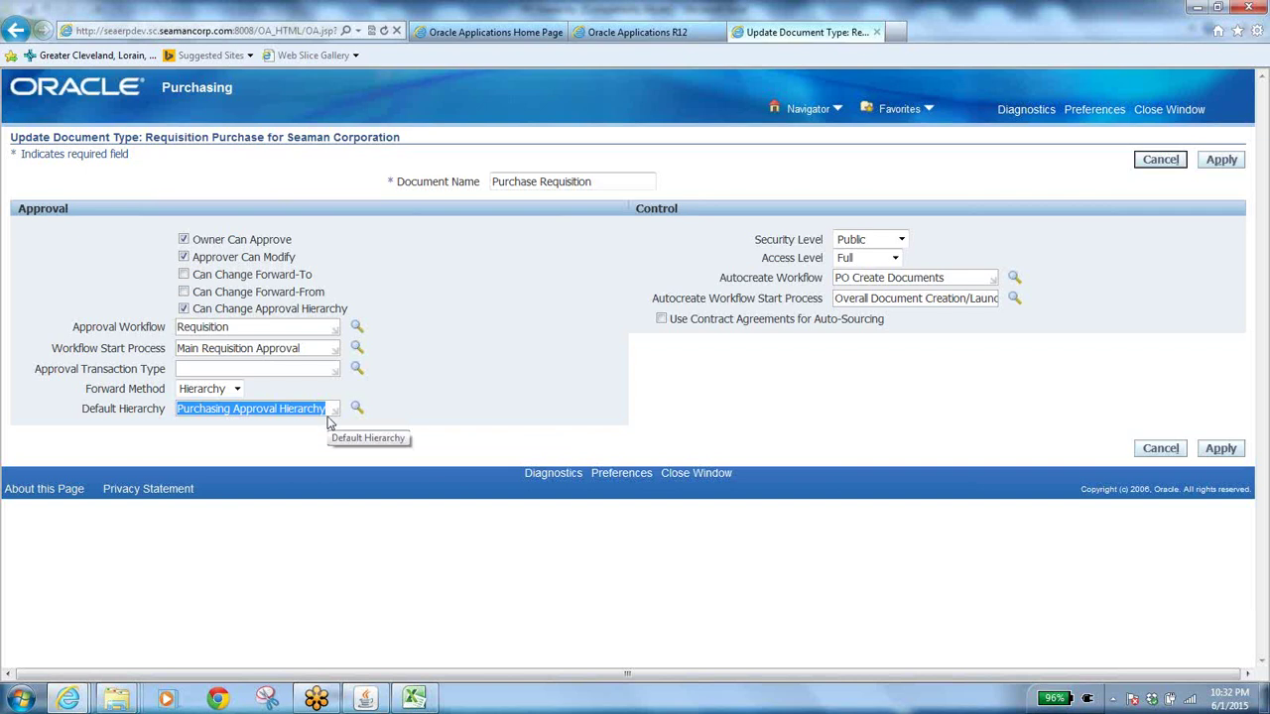
# Check the Forward Method list, keeping Hierarchy selected, then switch to the PO hierarchy workbook.
pyautogui.click(237, 390)
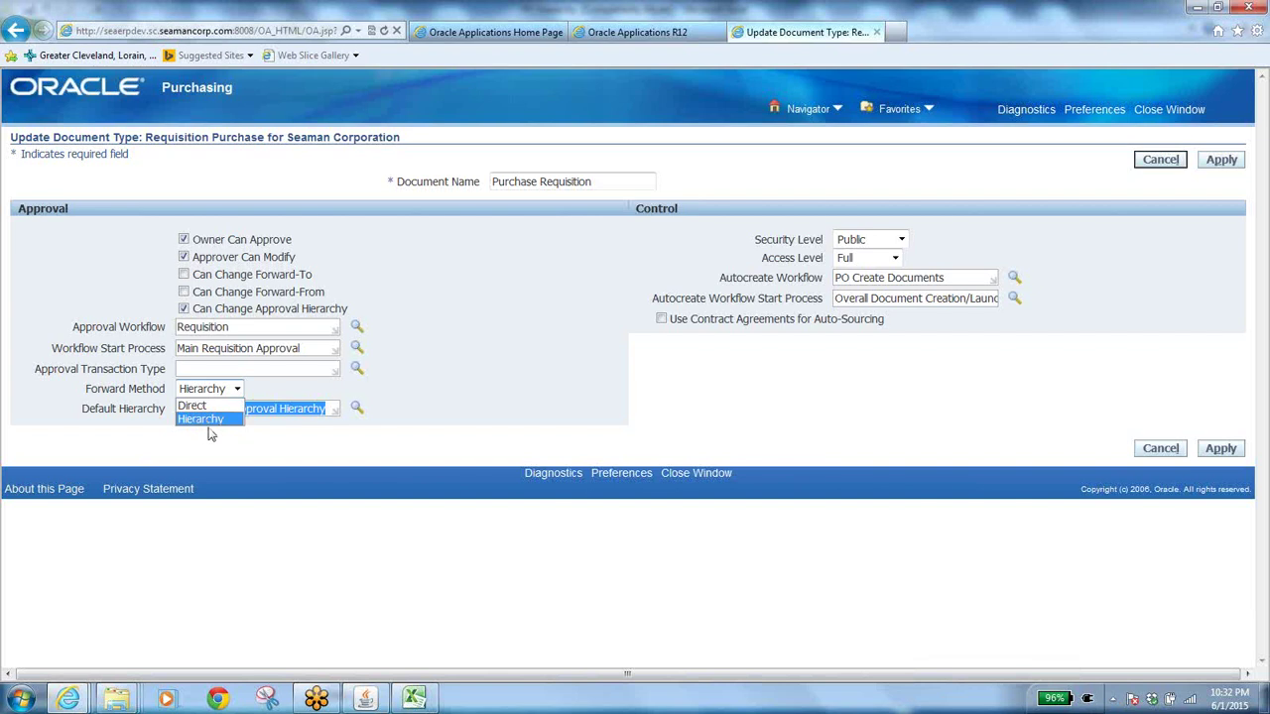
pyautogui.click(414, 699)
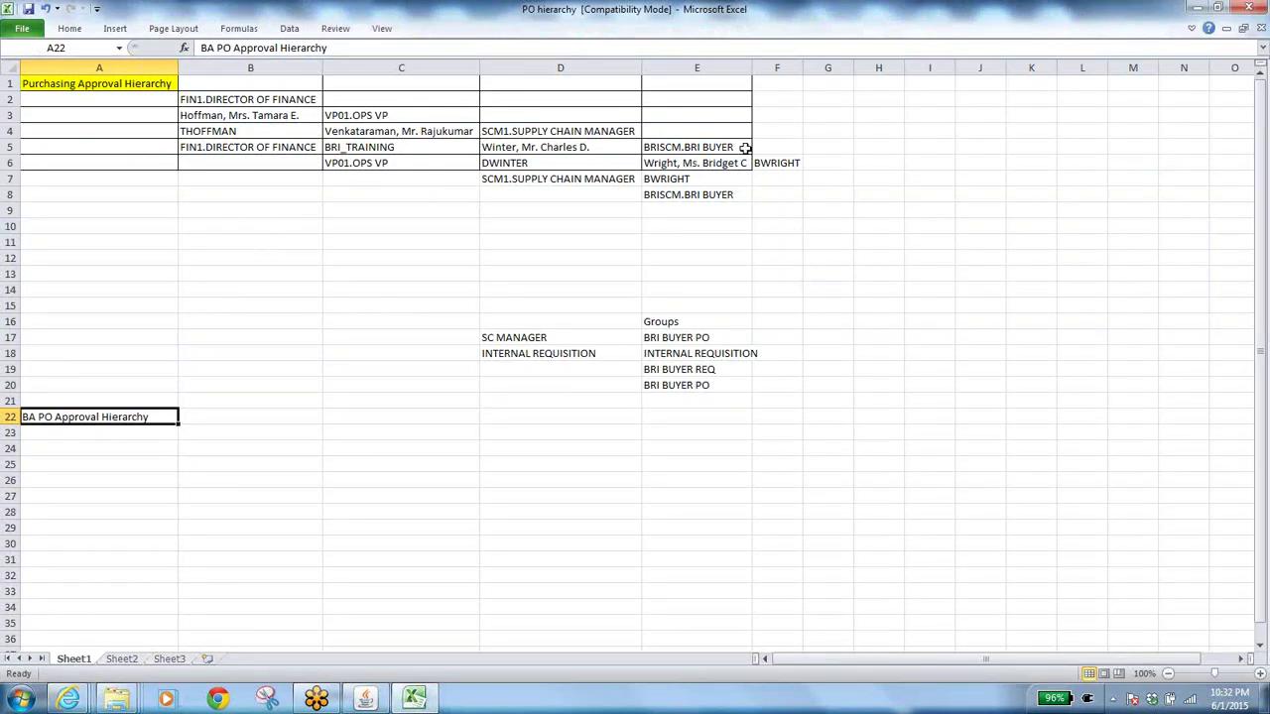
pyautogui.click(729, 148)
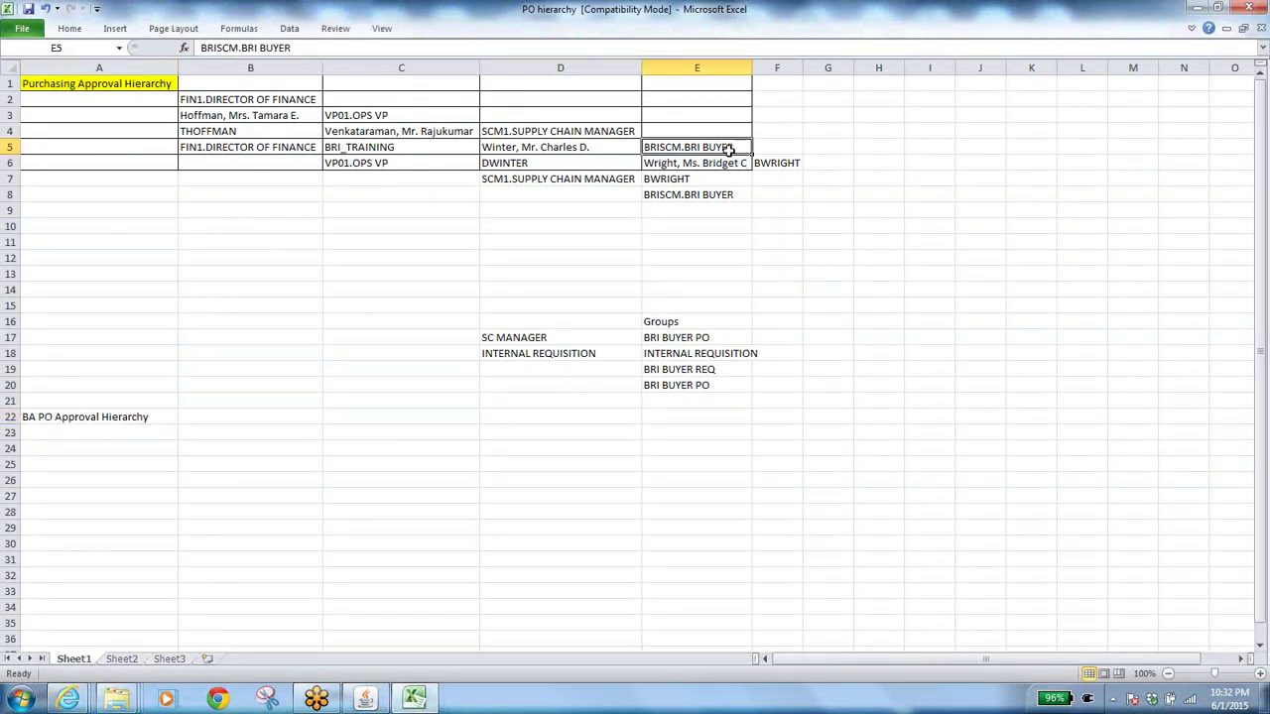
pyautogui.click(557, 151)
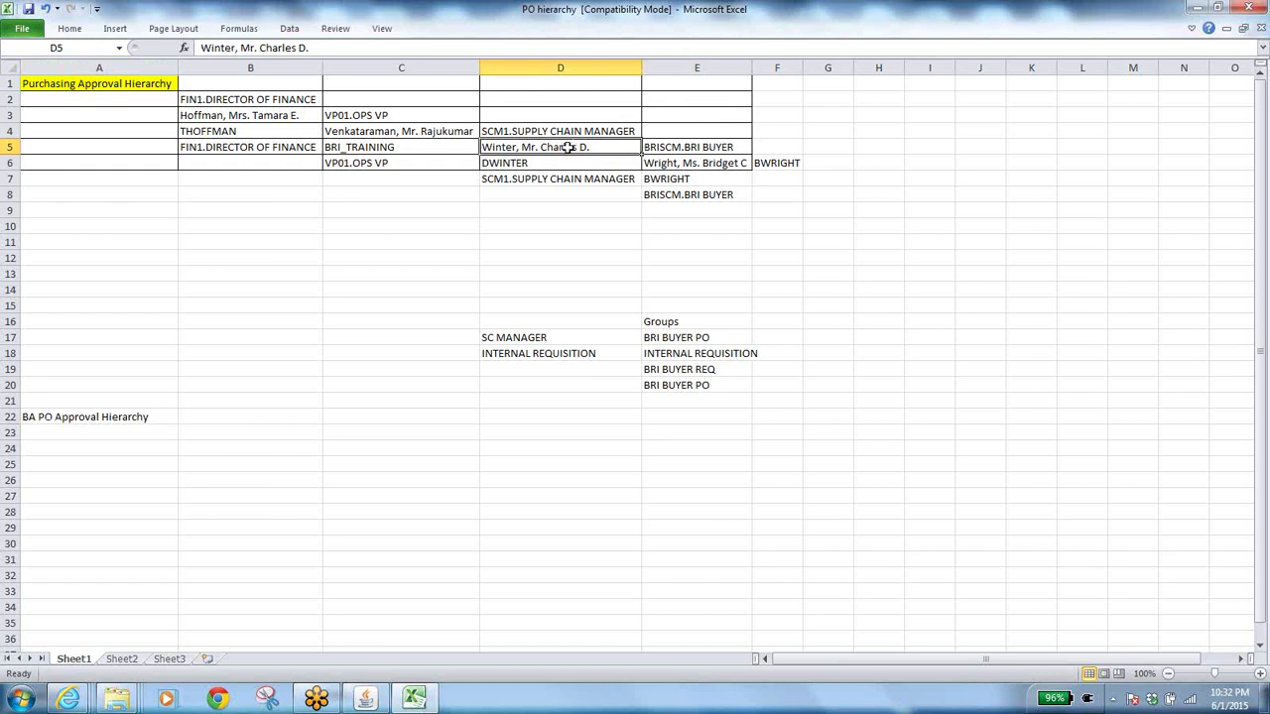
pyautogui.click(418, 131)
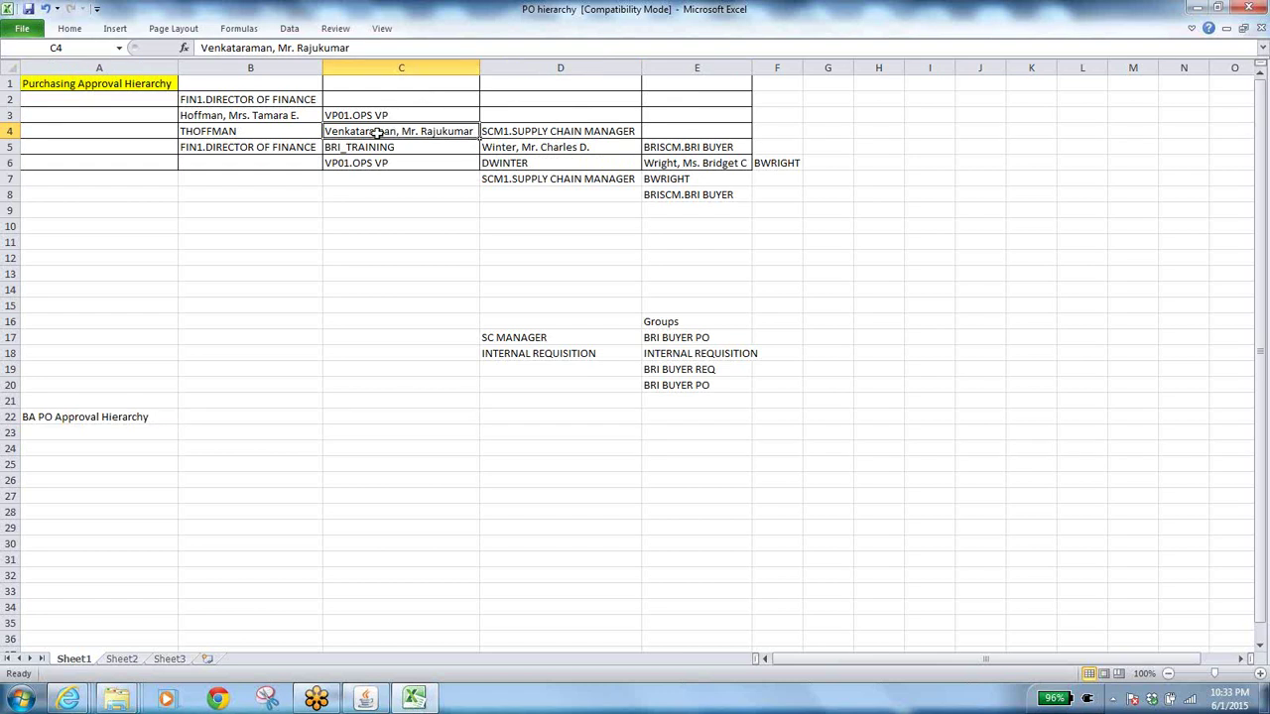
pyautogui.click(259, 114)
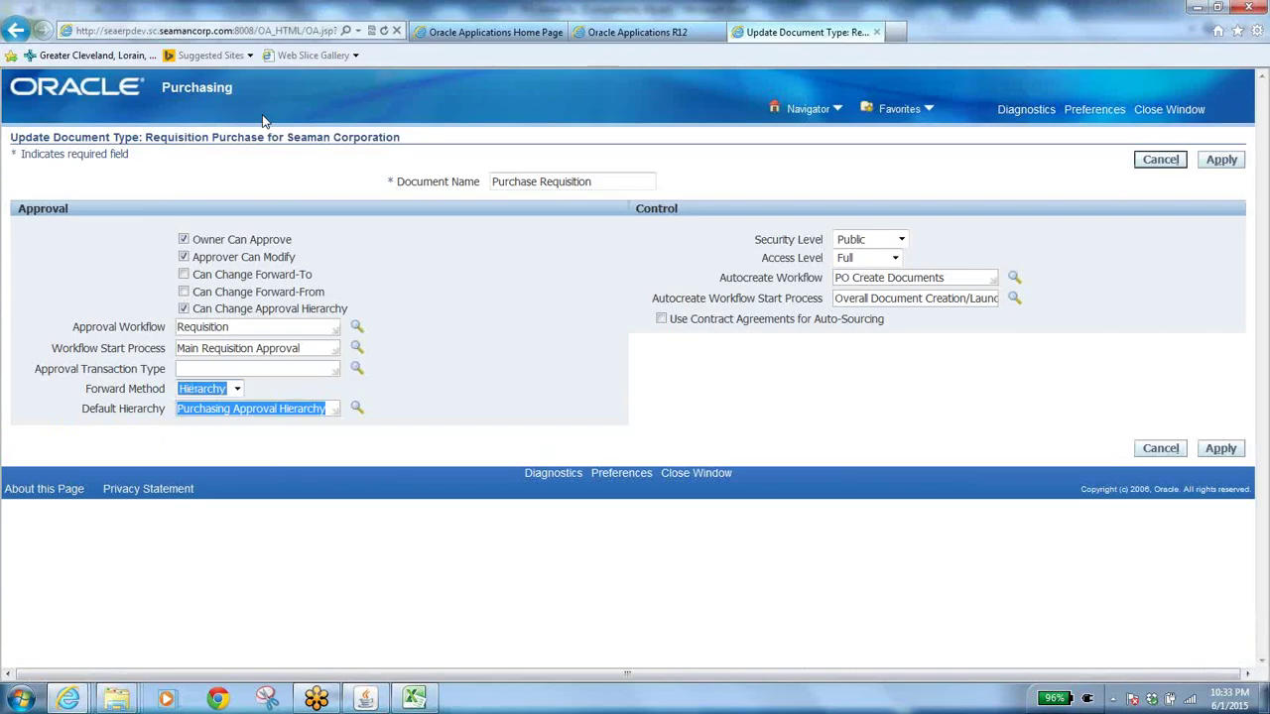
pyautogui.click(238, 389)
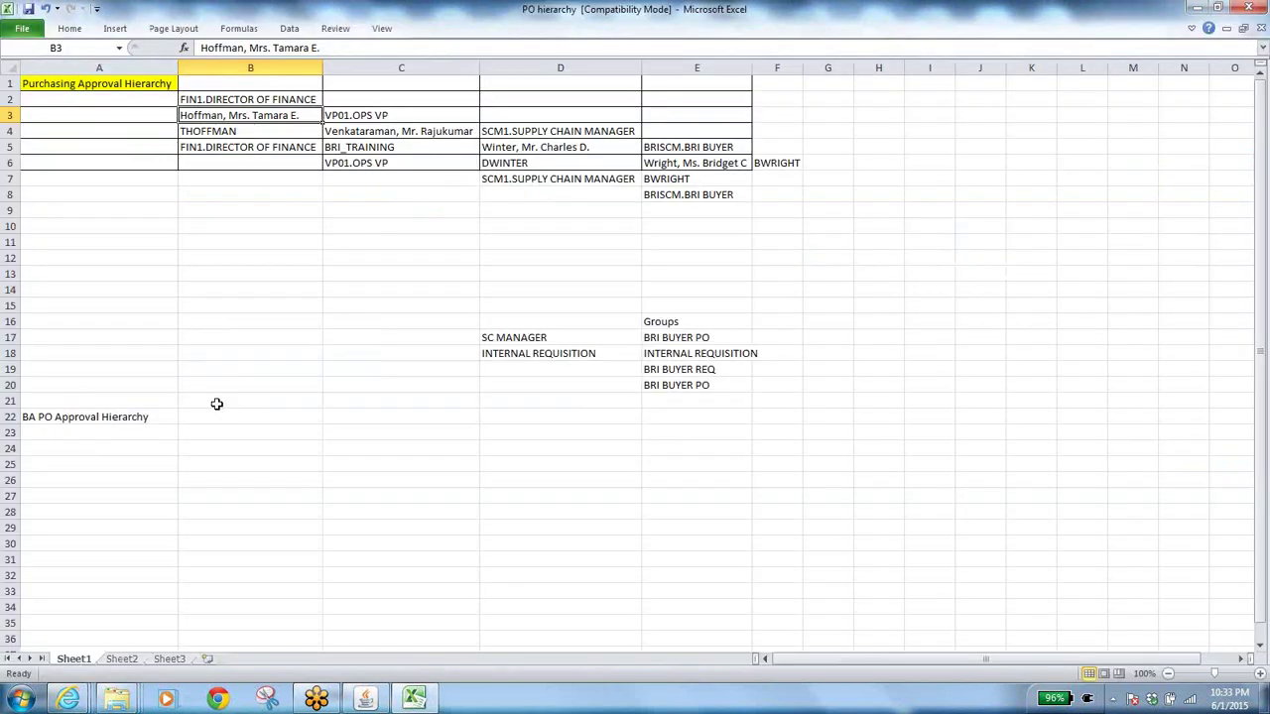
pyautogui.click(719, 161)
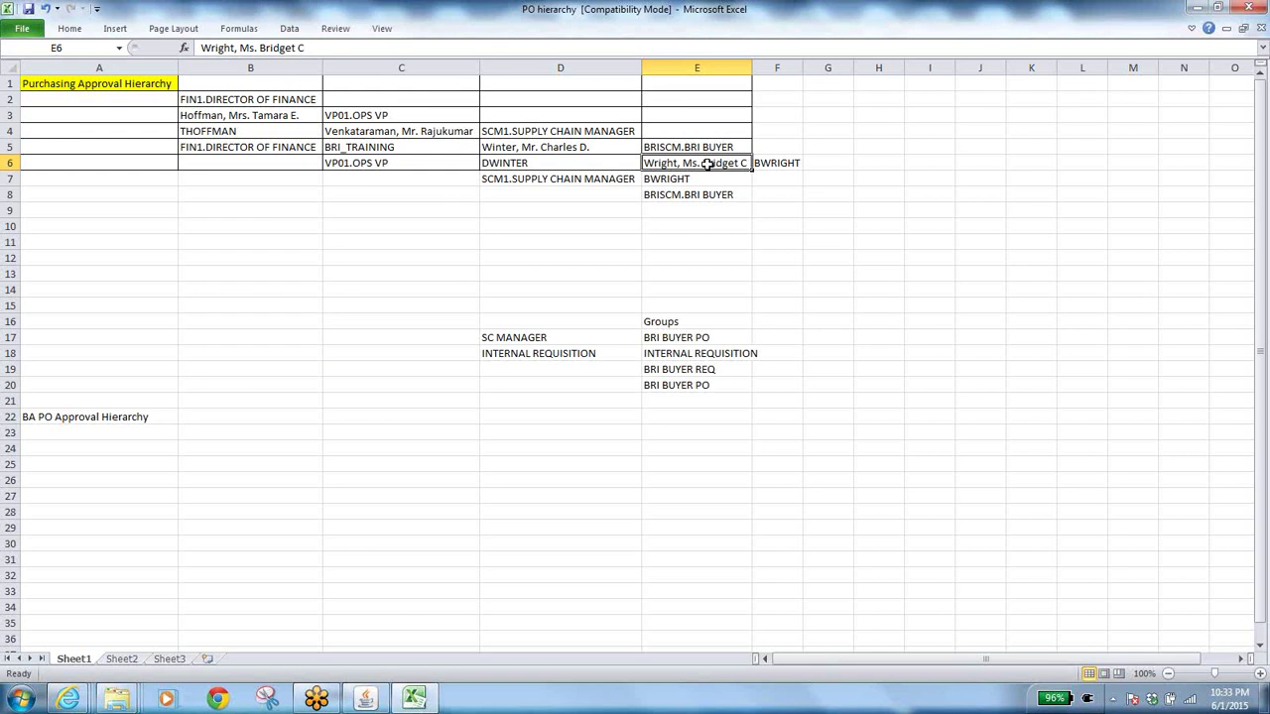
pyautogui.click(602, 148)
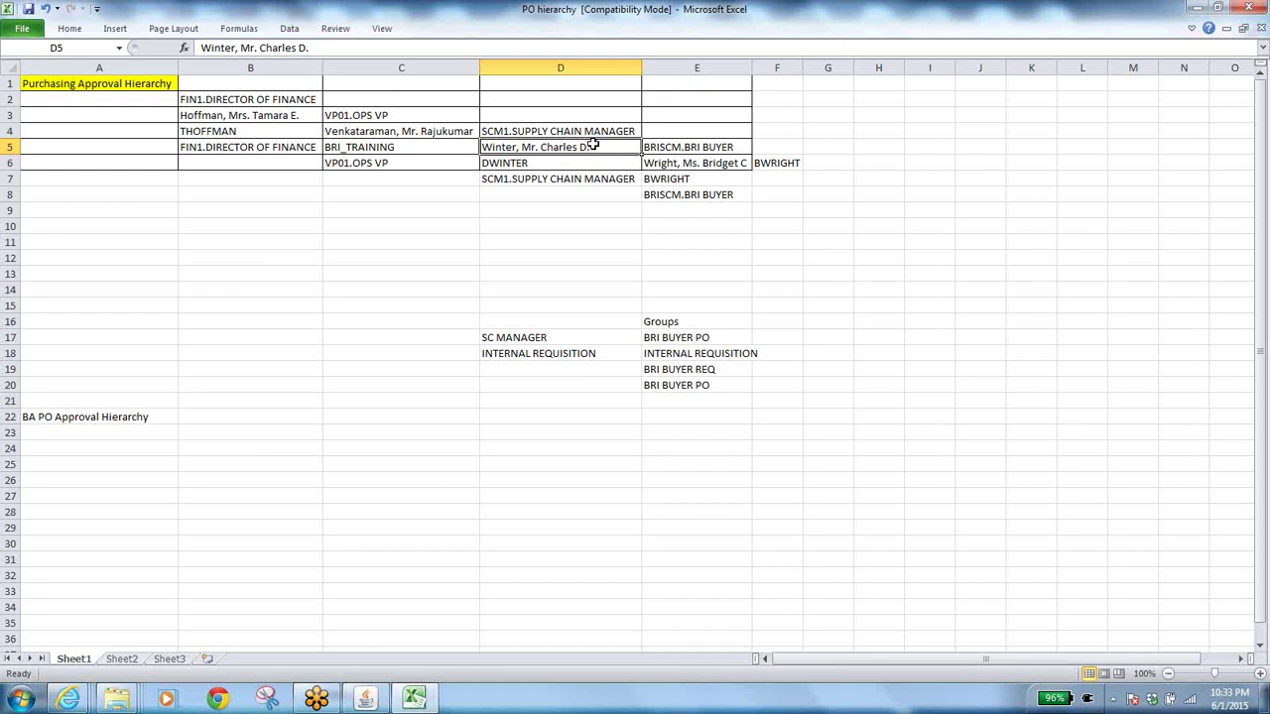
pyautogui.click(365, 698)
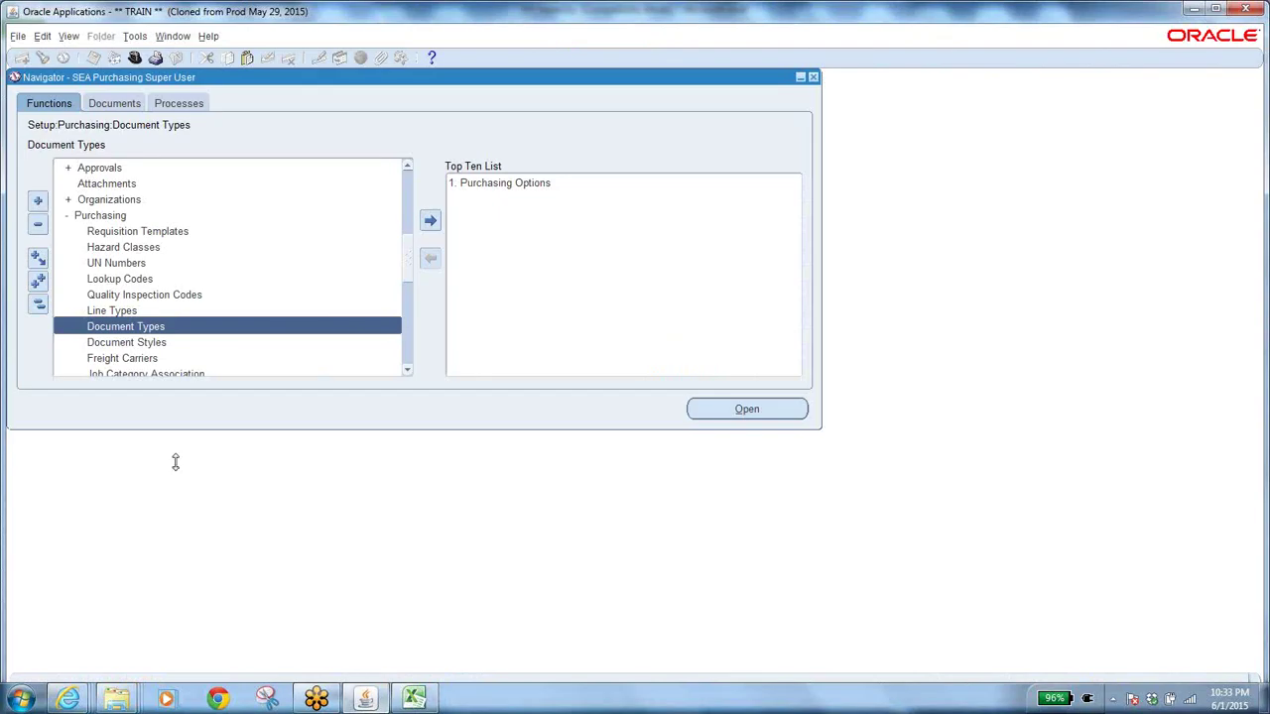
# Reopen the Requisition Purchase update page and review its Forward Method options before returning to Excel.
pyautogui.moveTo(68, 698)
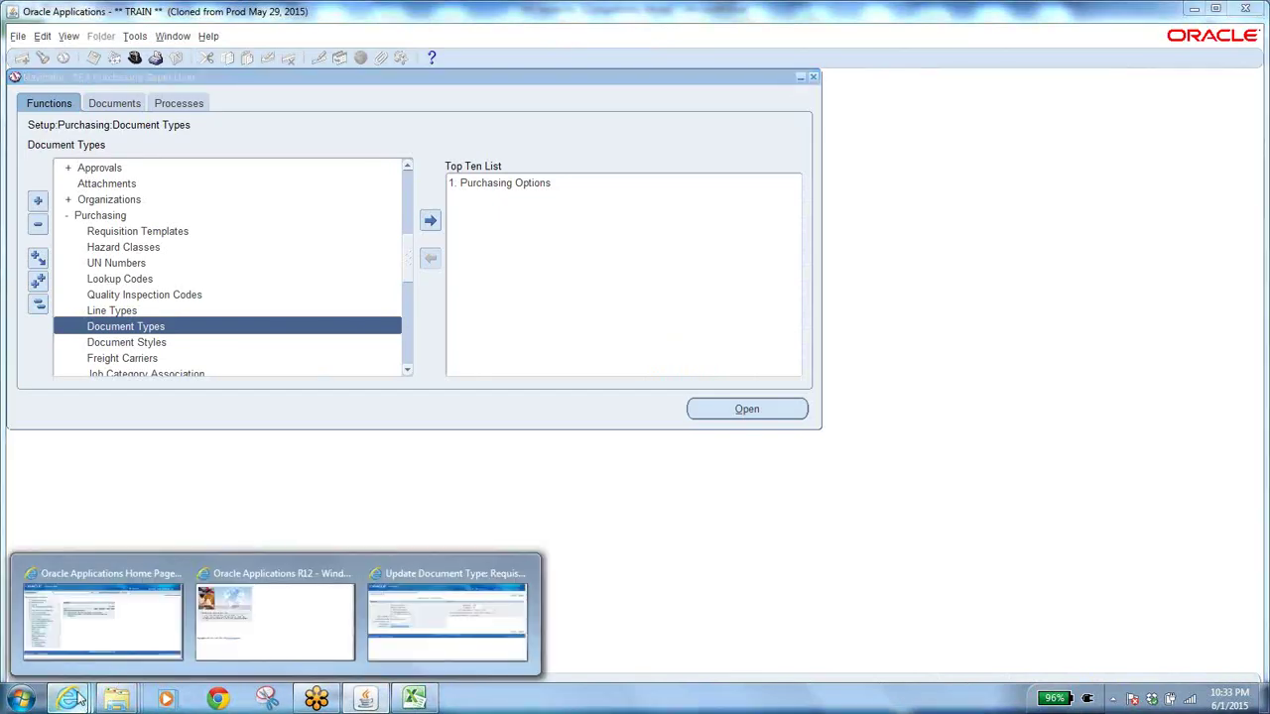
pyautogui.click(409, 596)
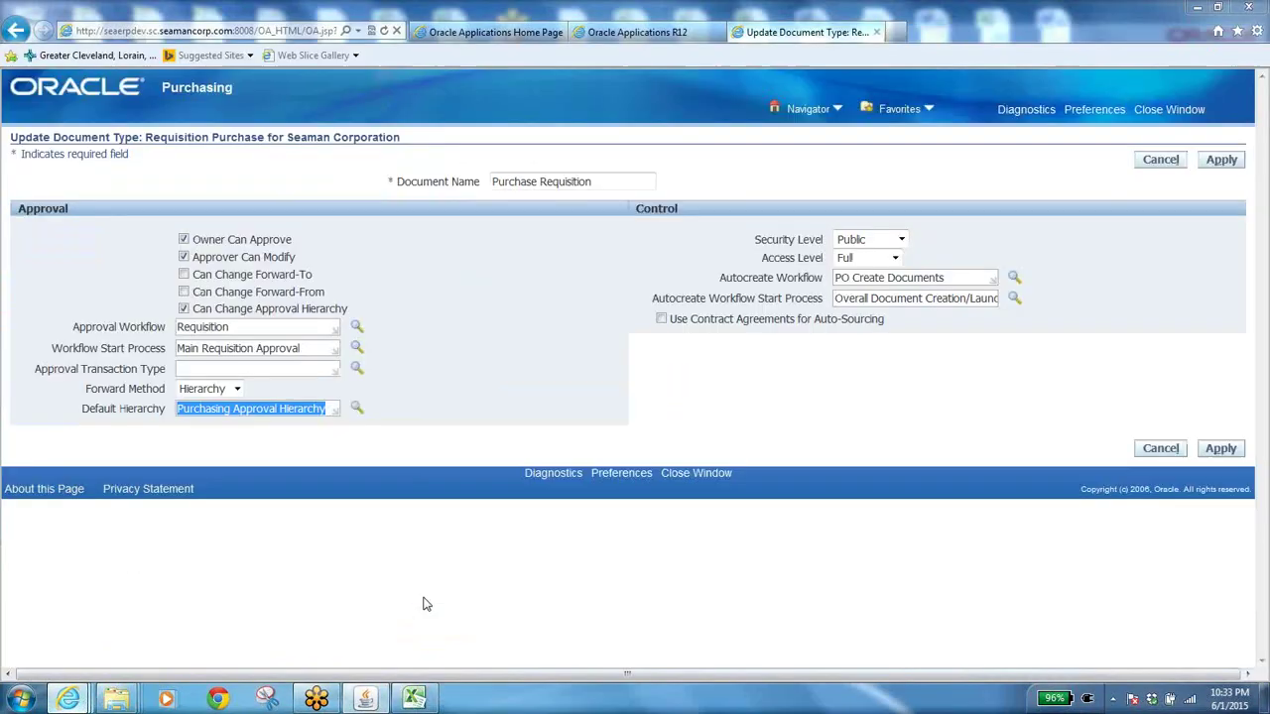
pyautogui.click(238, 391)
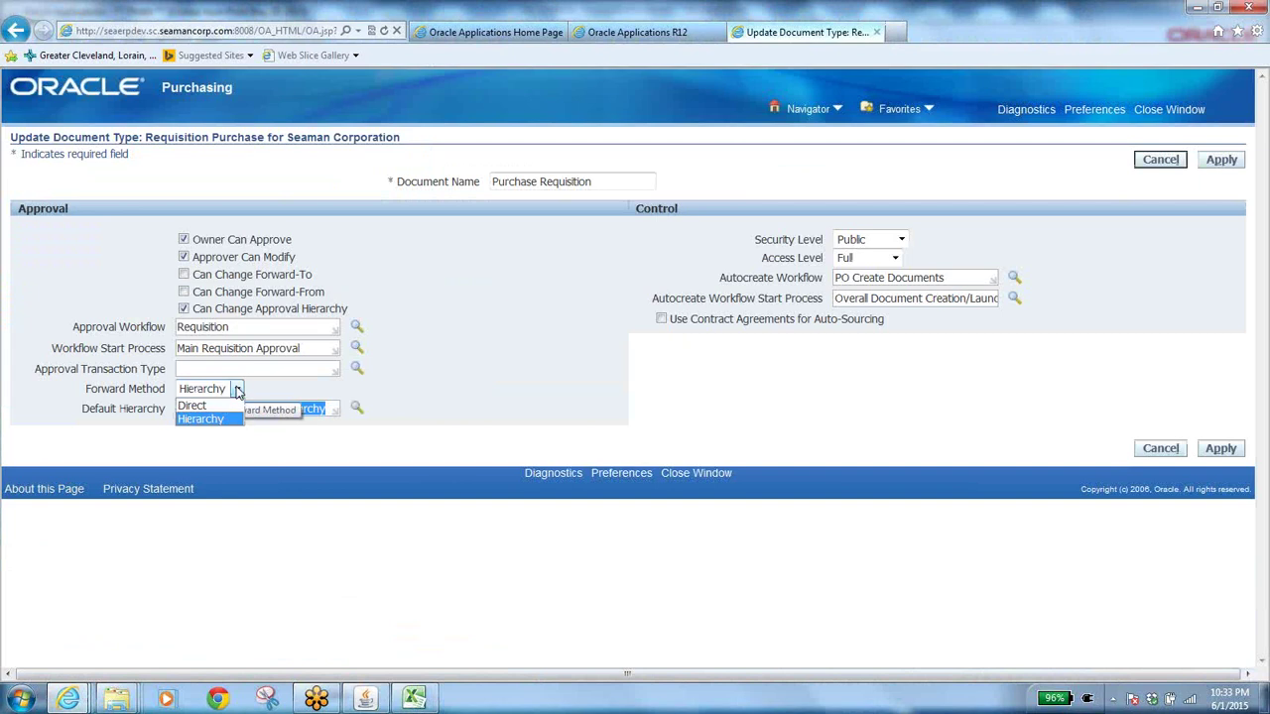
pyautogui.click(413, 698)
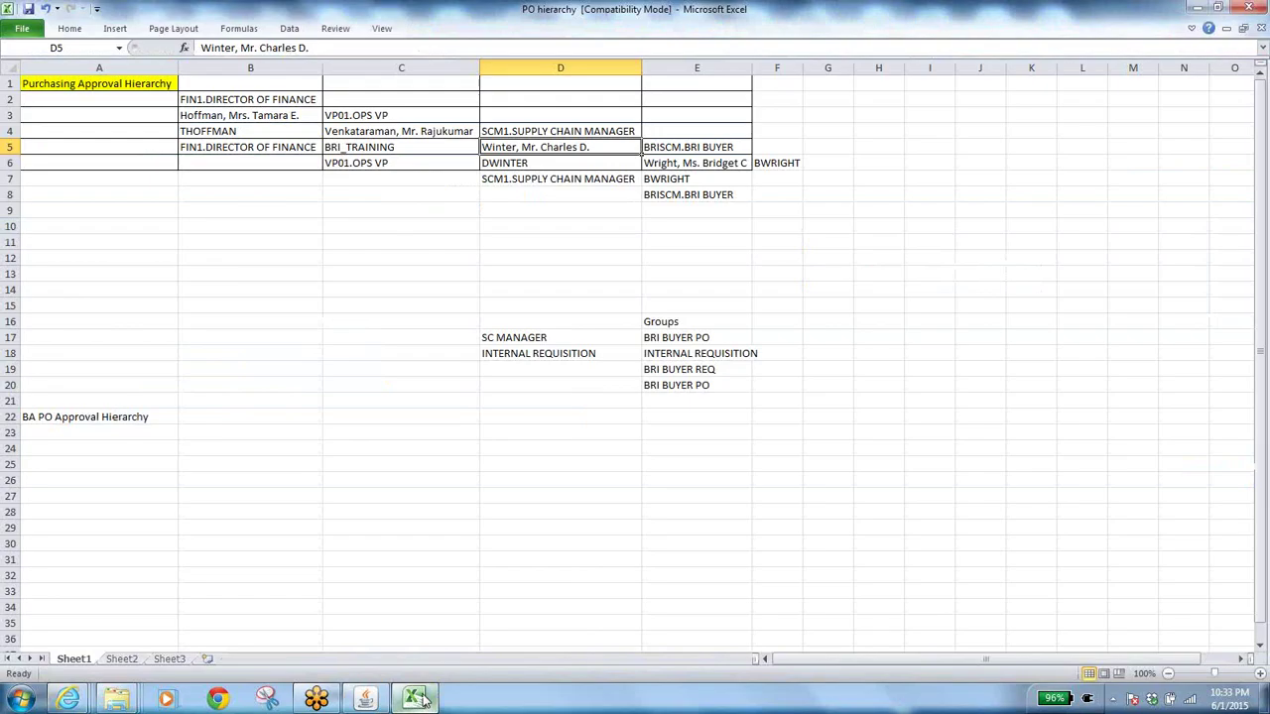
# Walk the approval chain from the buyer in E5/E6 through D5, D4, C4 up to B3.
pyautogui.click(708, 161)
pyautogui.click(719, 147)
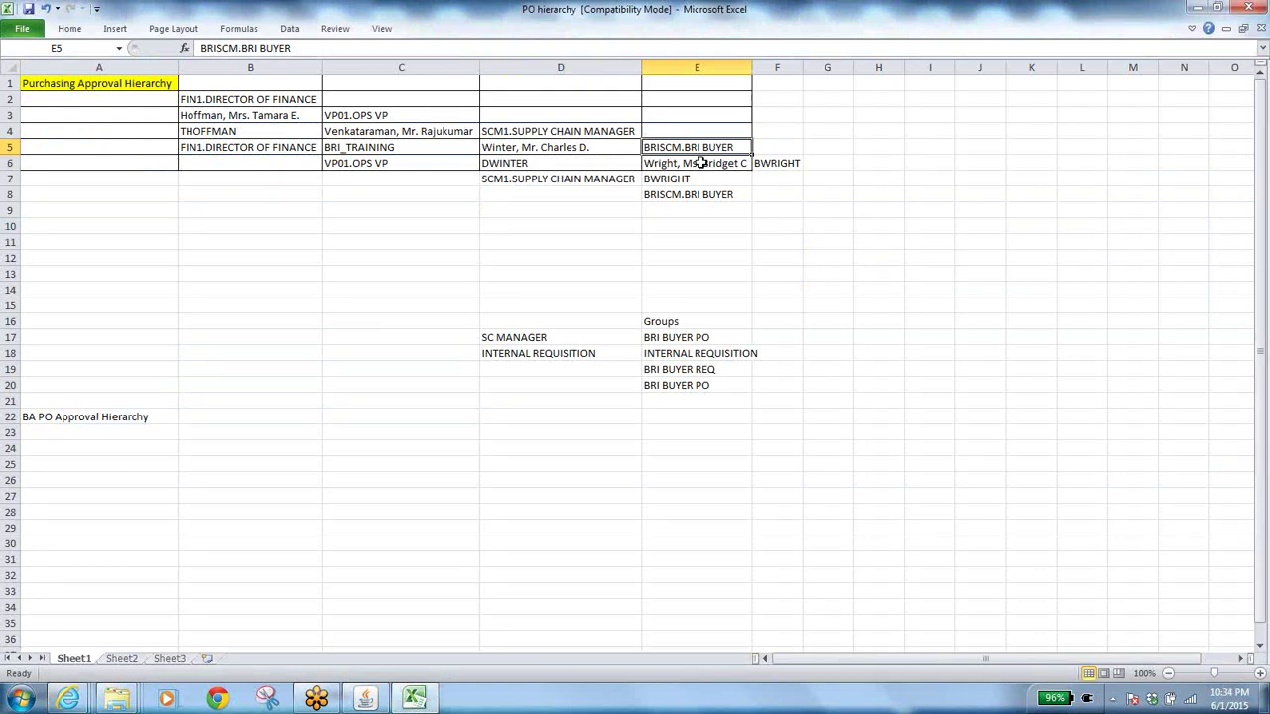
pyautogui.click(704, 163)
pyautogui.click(595, 147)
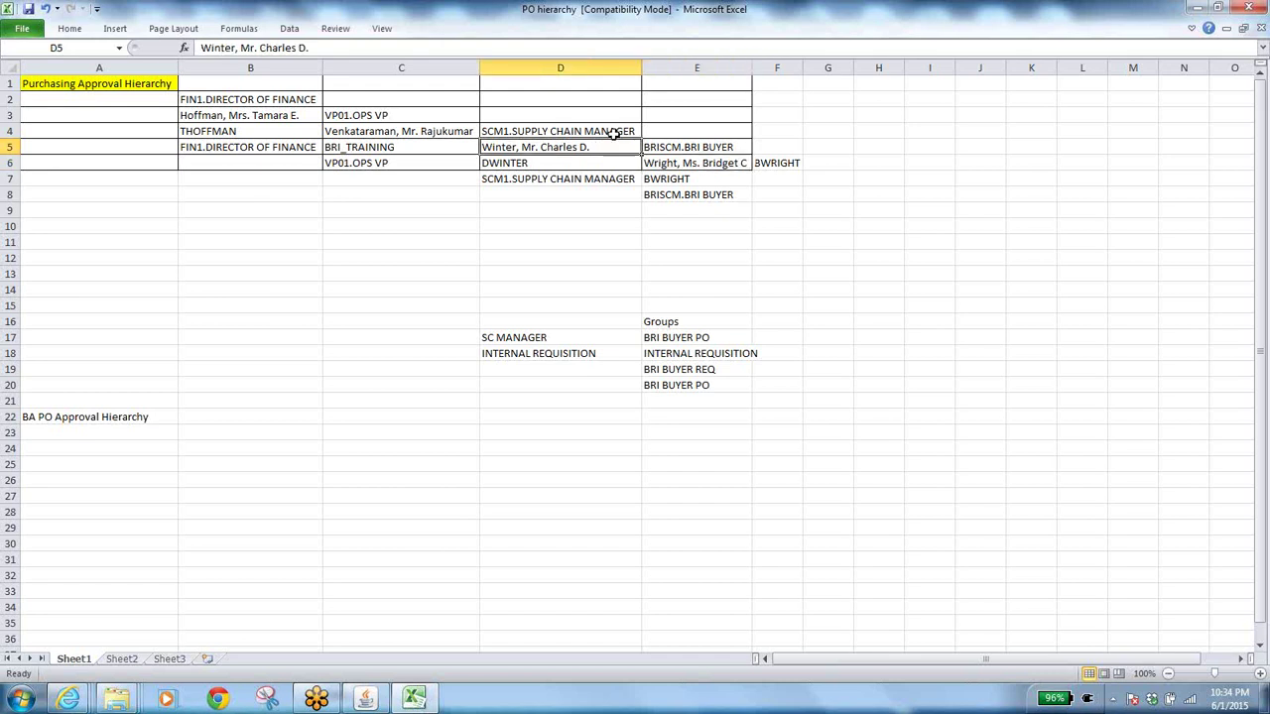
pyautogui.click(605, 132)
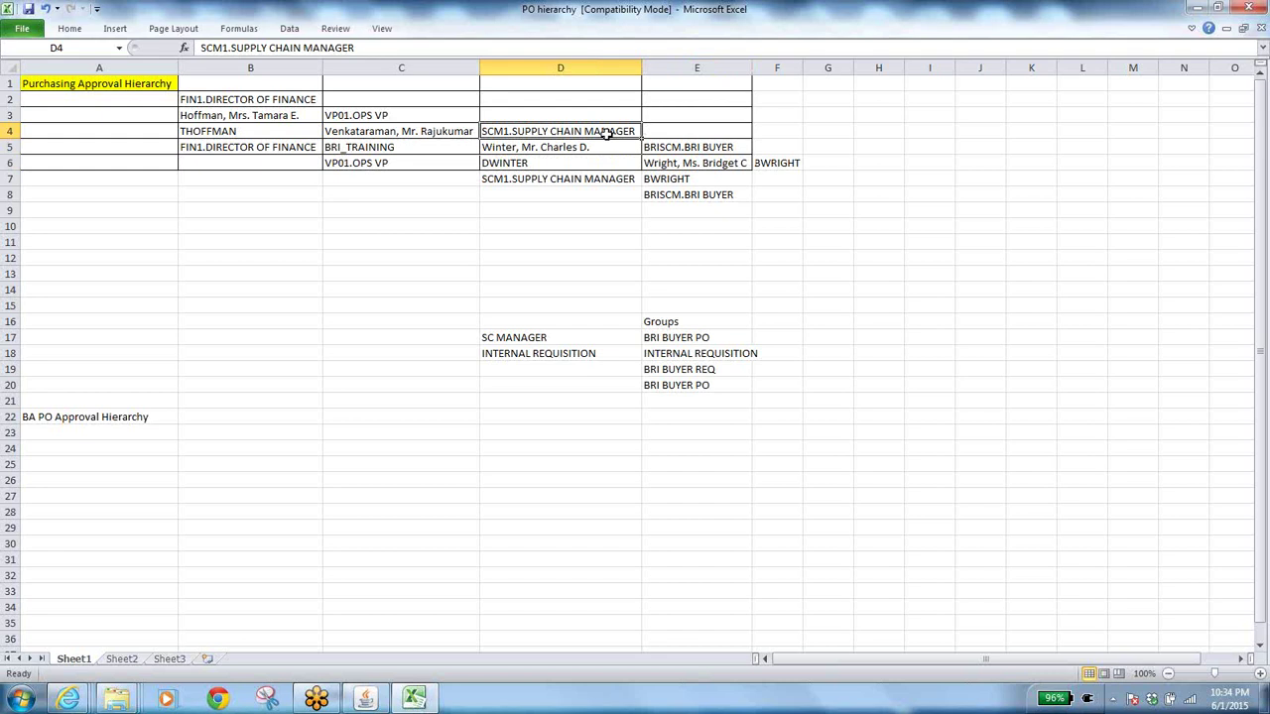
pyautogui.click(436, 131)
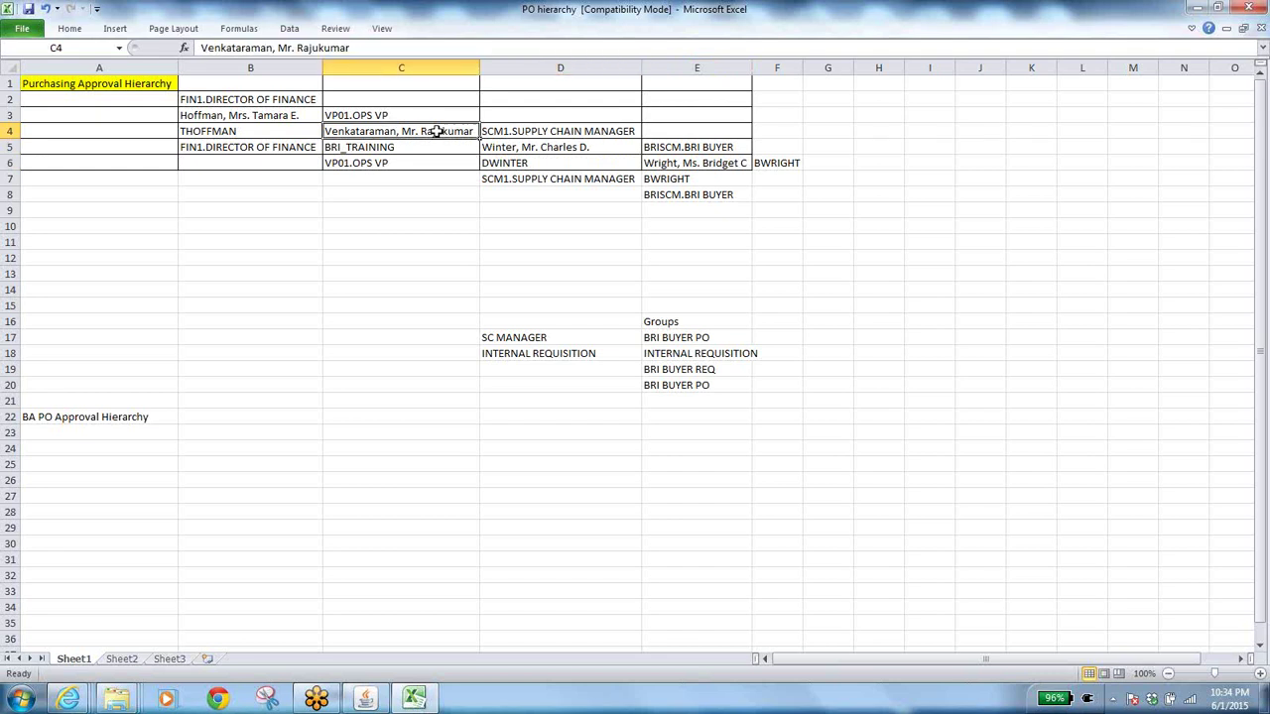
pyautogui.click(240, 116)
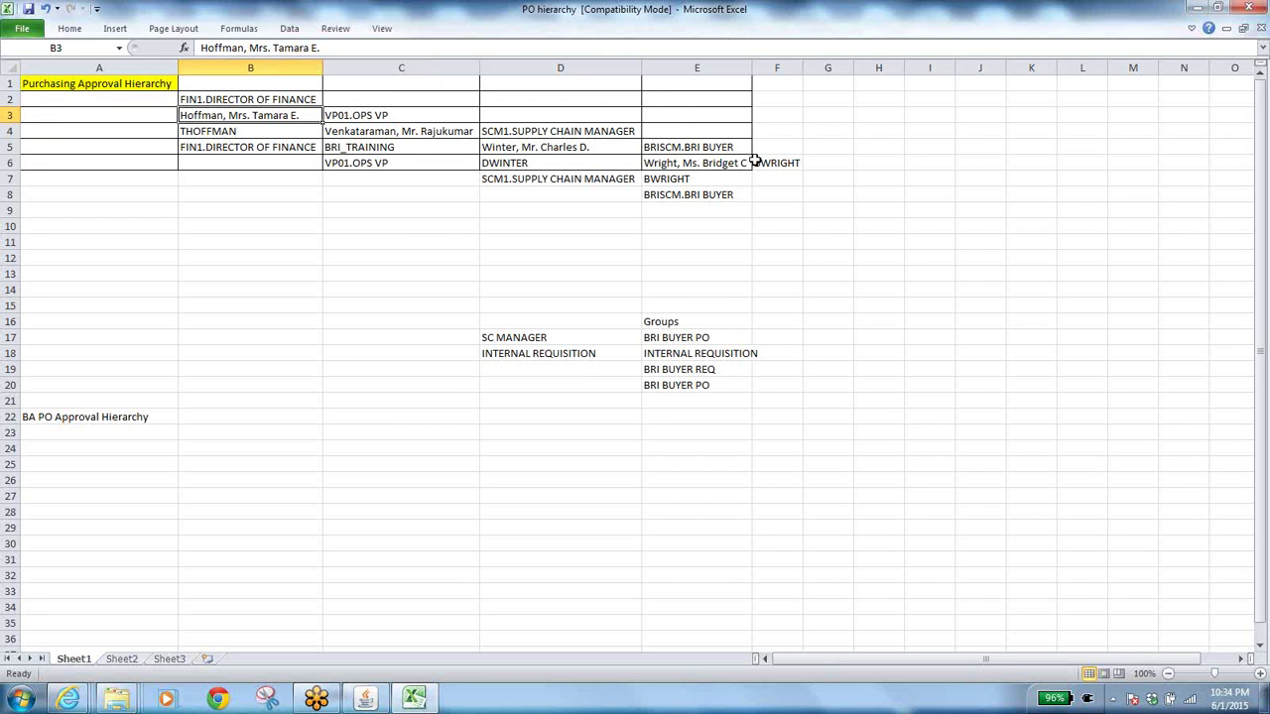
# Retrace the chain between buyer E5/E6 and finance director B3, then return to the Oracle page.
pyautogui.click(734, 148)
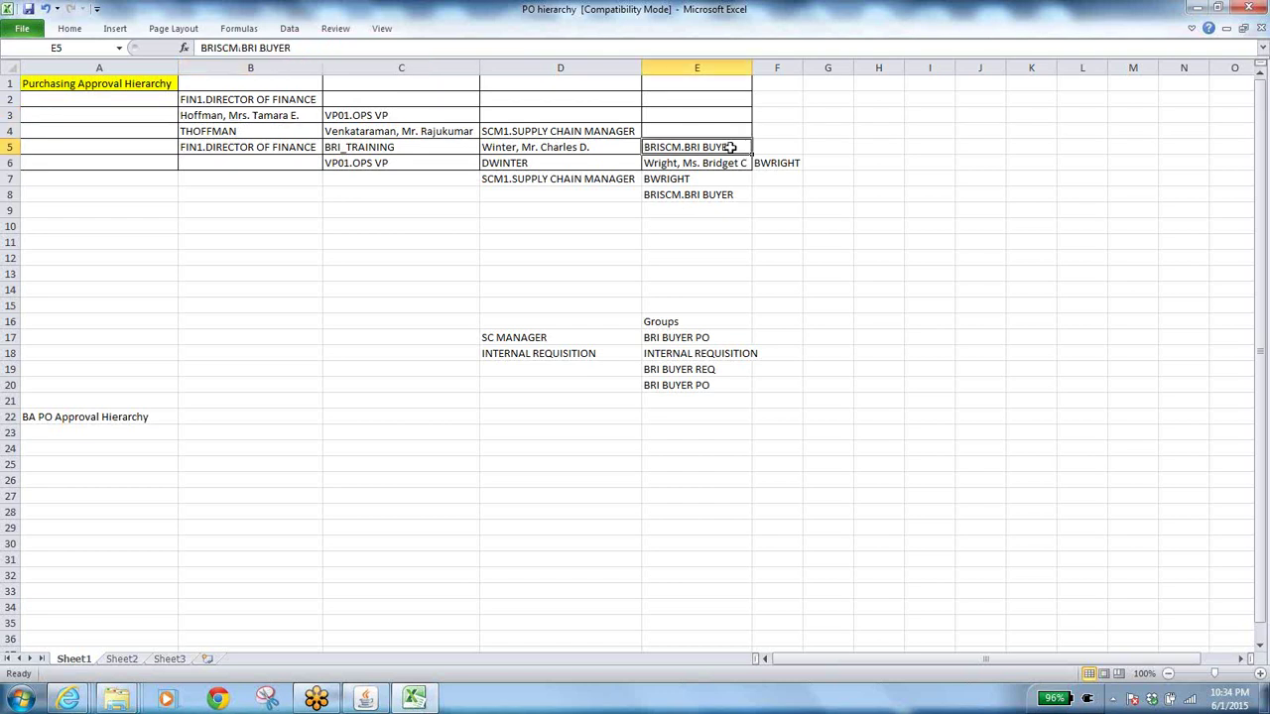
pyautogui.click(263, 113)
pyautogui.click(414, 131)
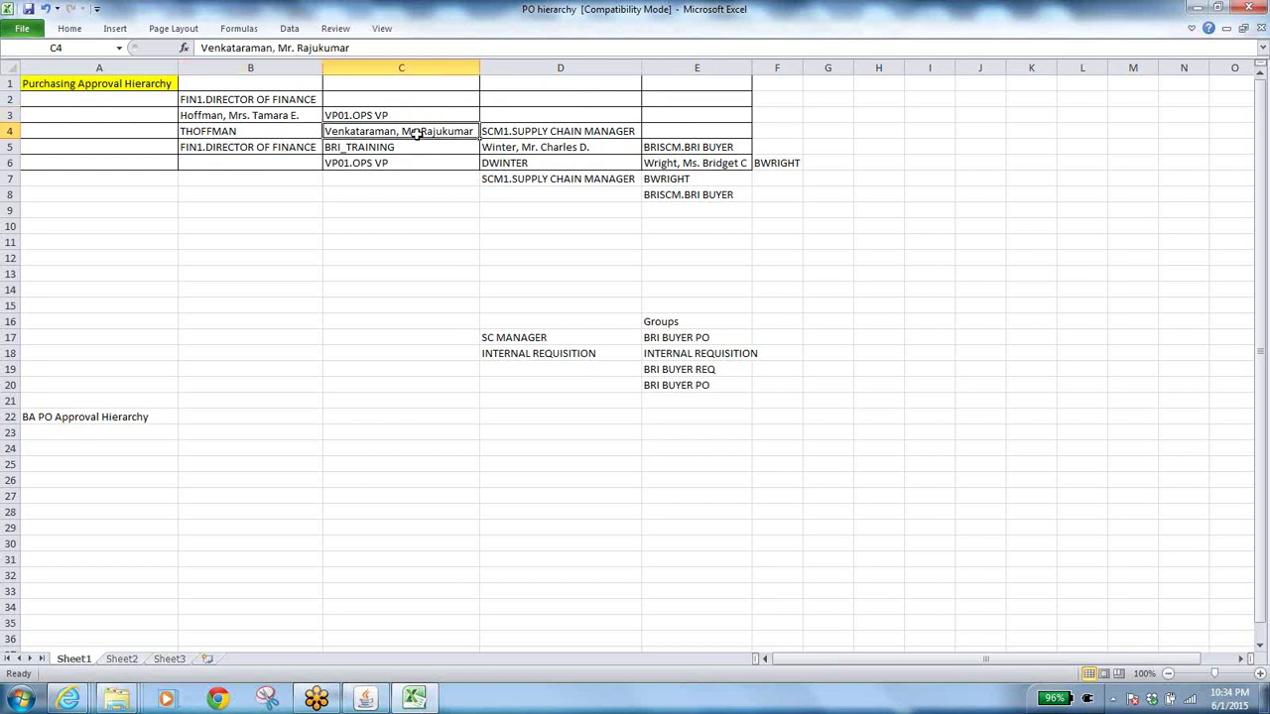
pyautogui.click(592, 133)
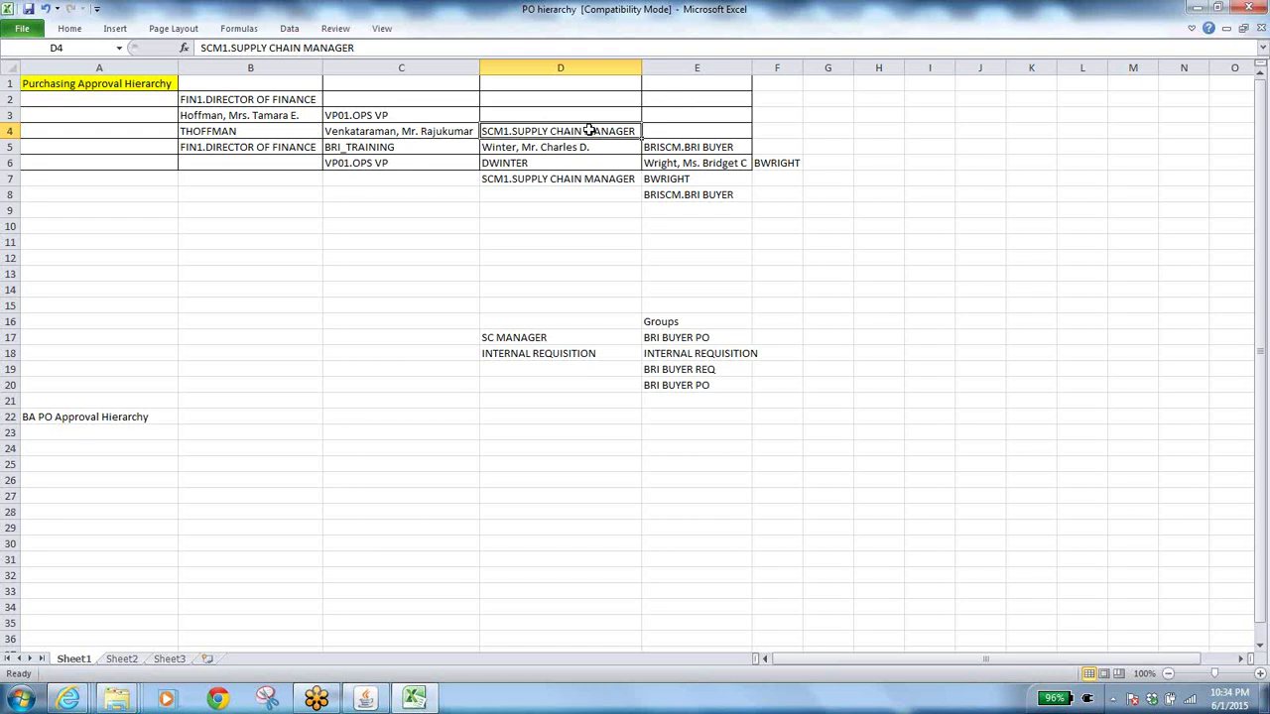
pyautogui.click(423, 132)
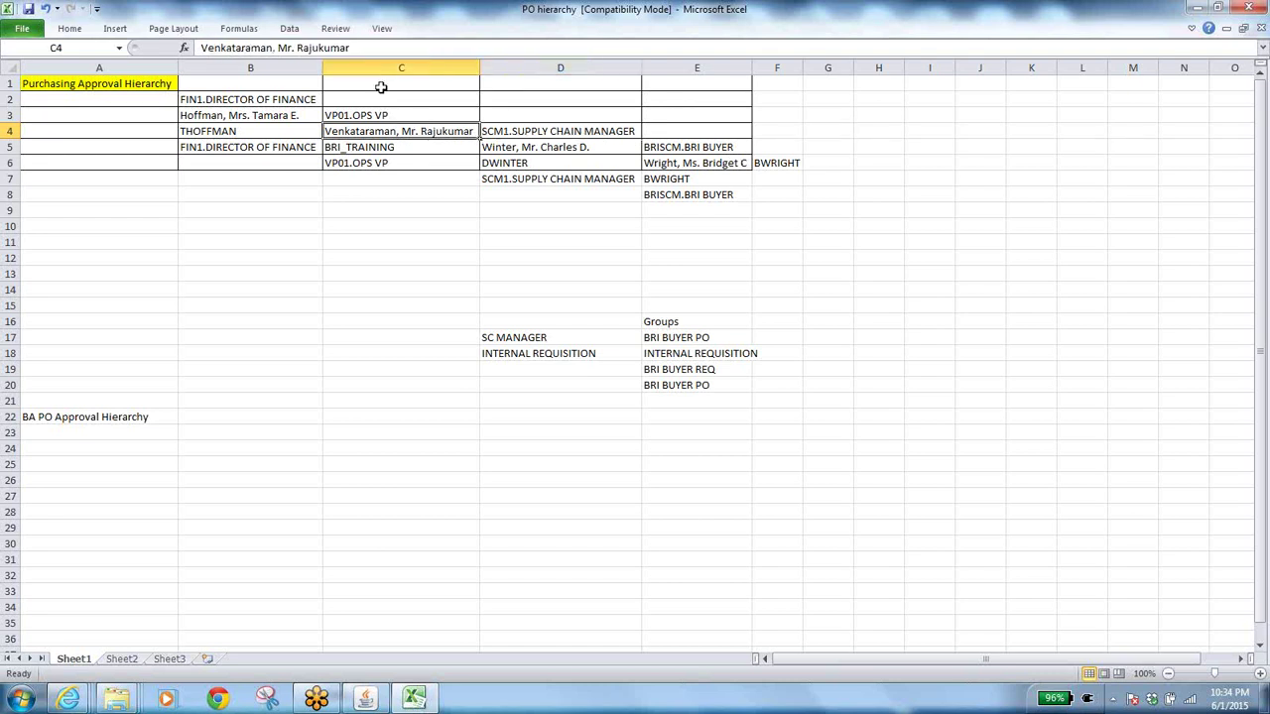
pyautogui.click(268, 115)
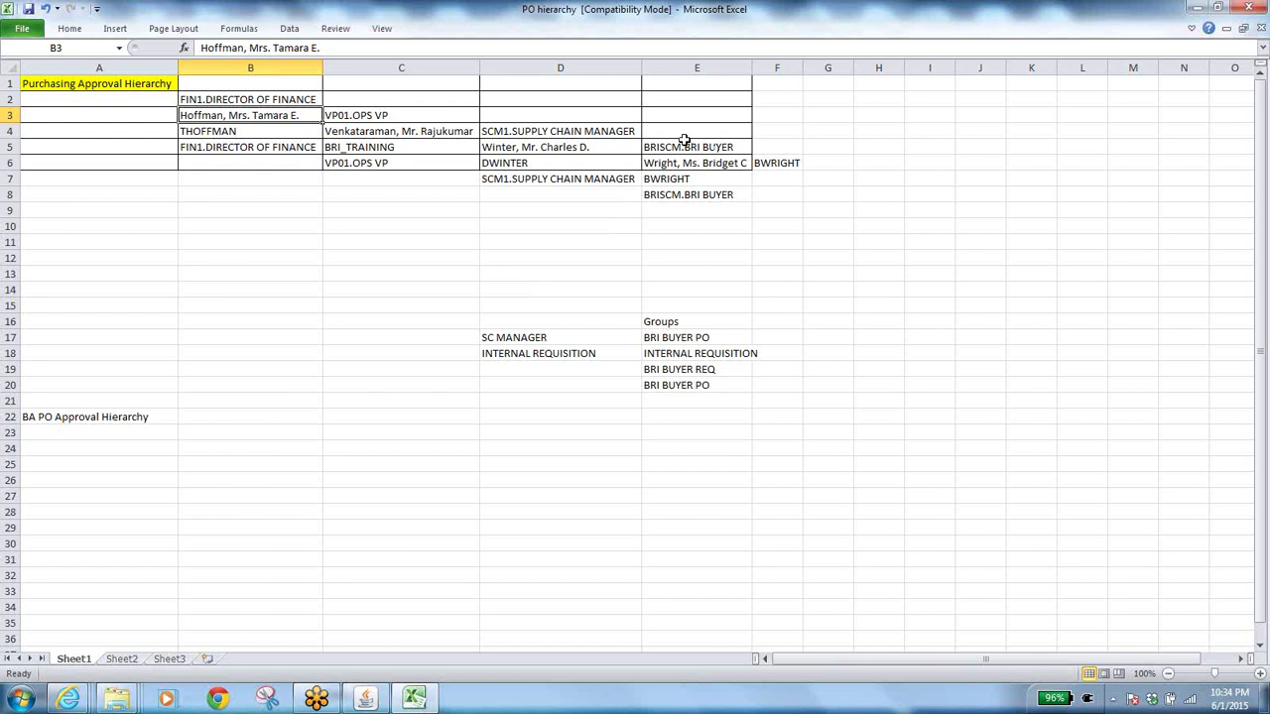
pyautogui.click(735, 165)
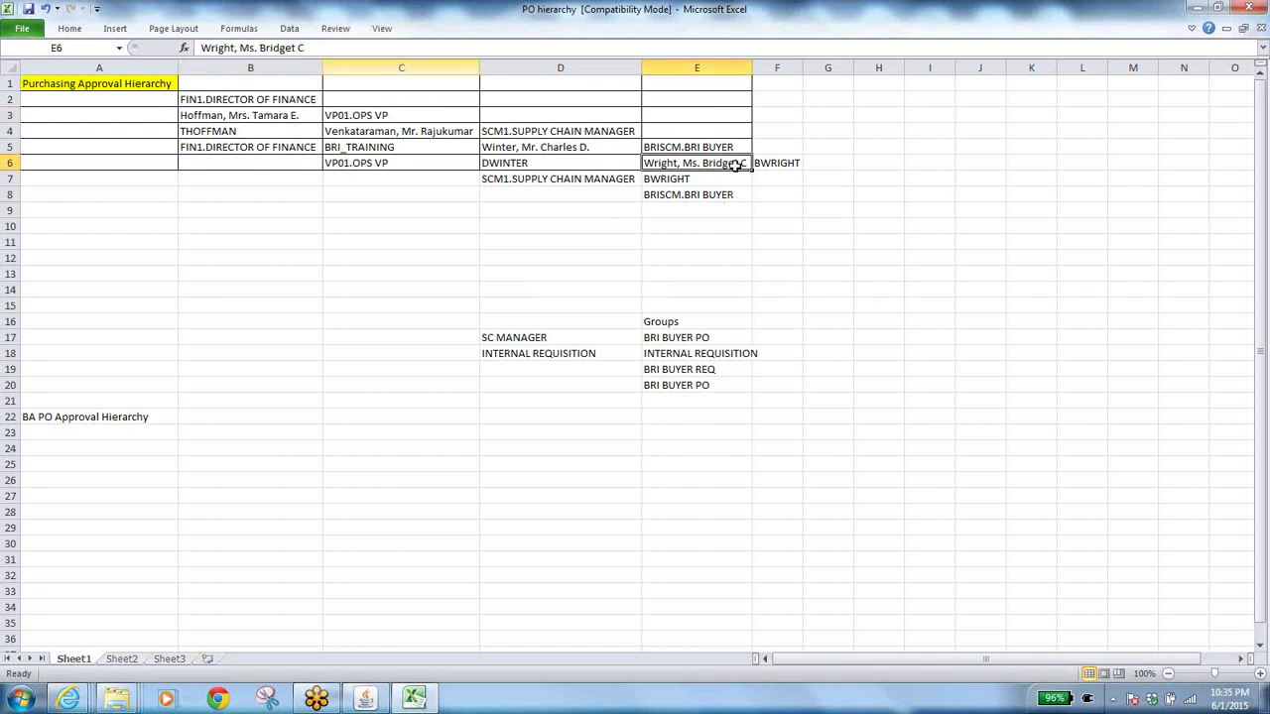
pyautogui.click(261, 115)
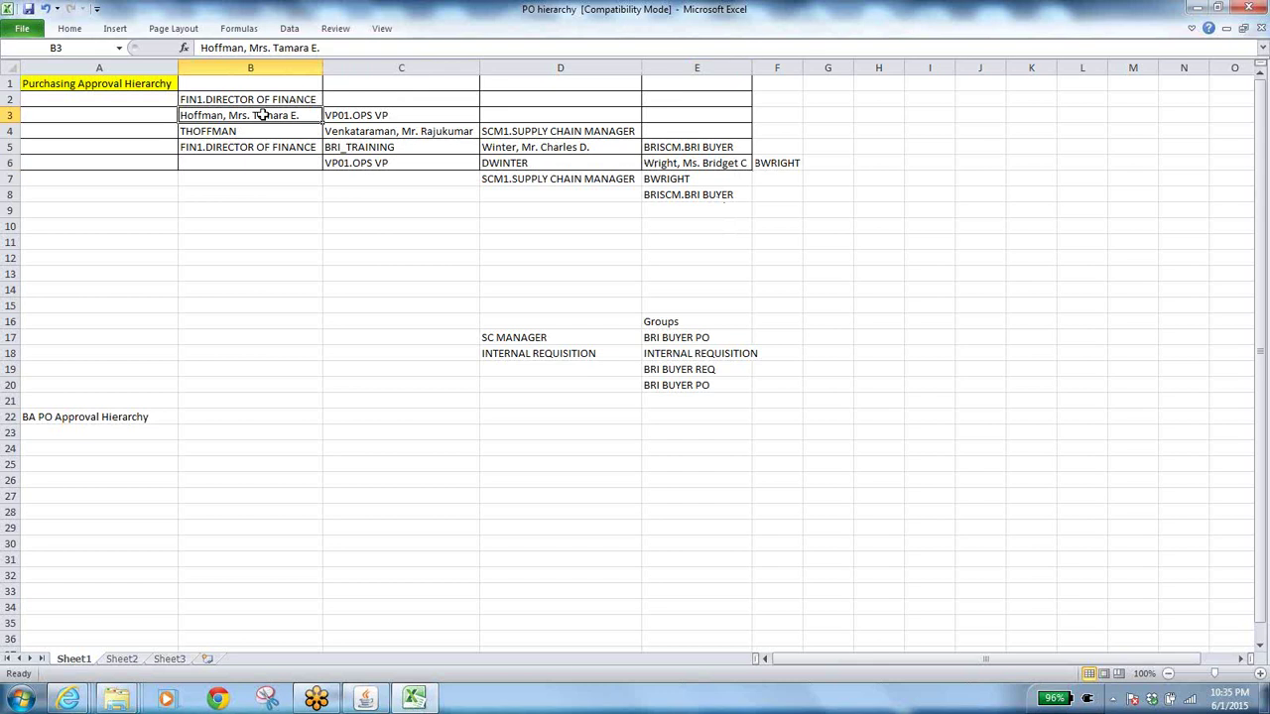
pyautogui.hotkey('alt', 'Tab')
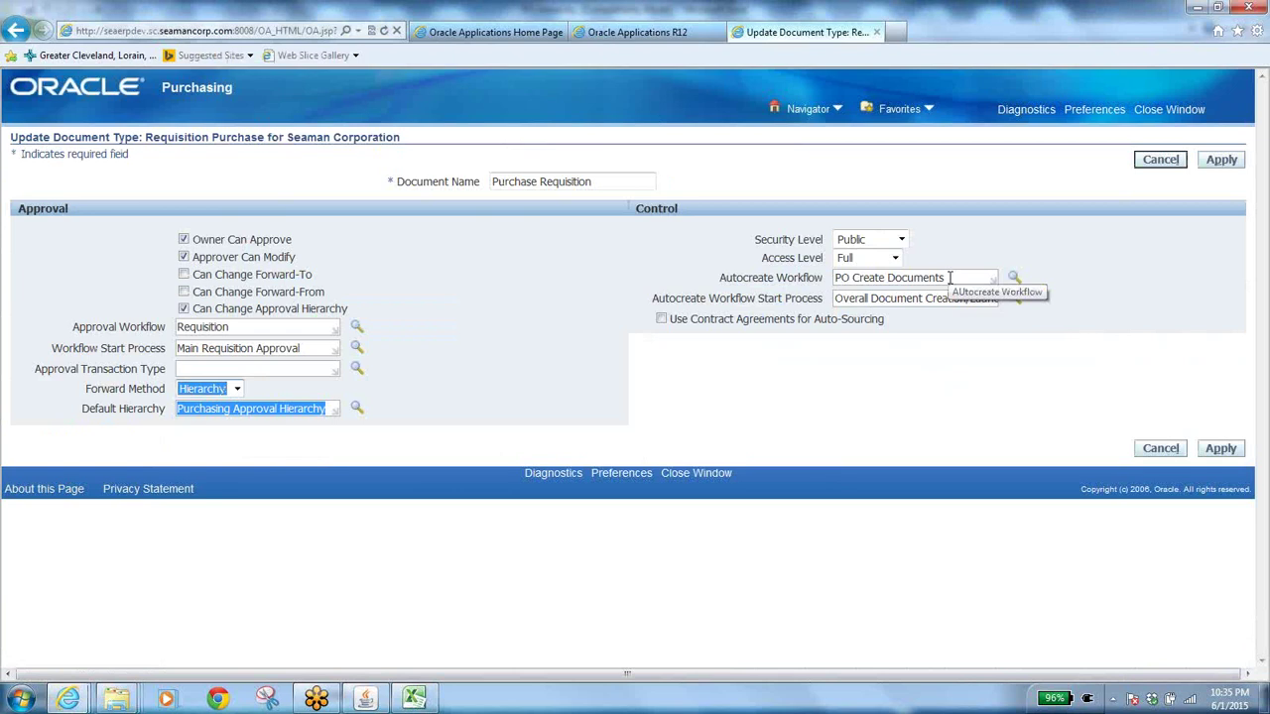
# Open the Purchase Order Standard document type for update, then switch to the PO hierarchy workbook.
pyautogui.click(949, 278)
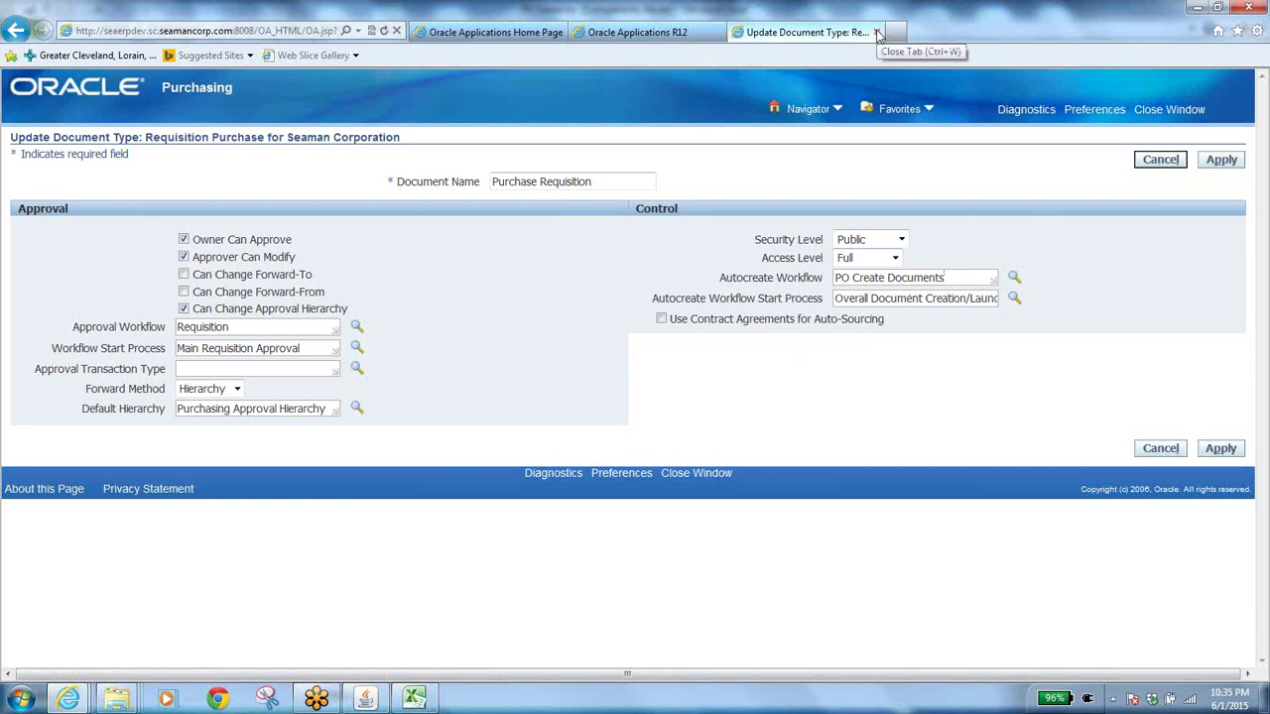
pyautogui.click(13, 31)
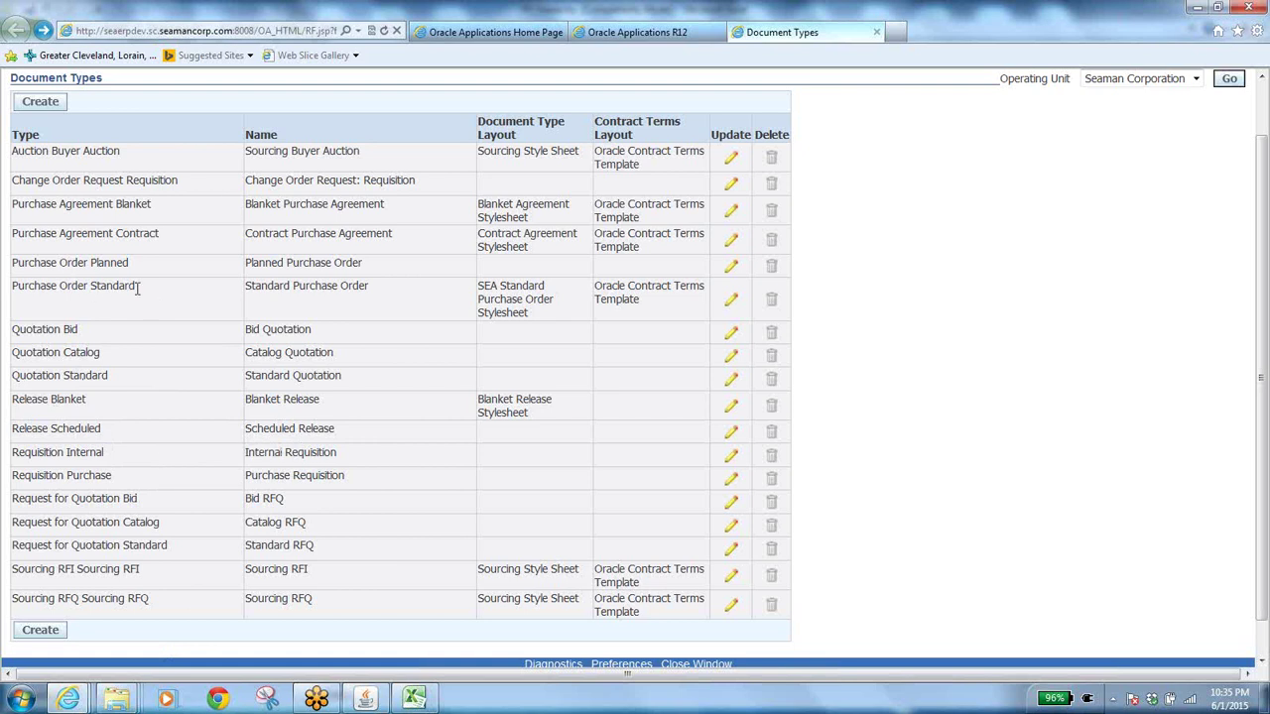
pyautogui.click(731, 303)
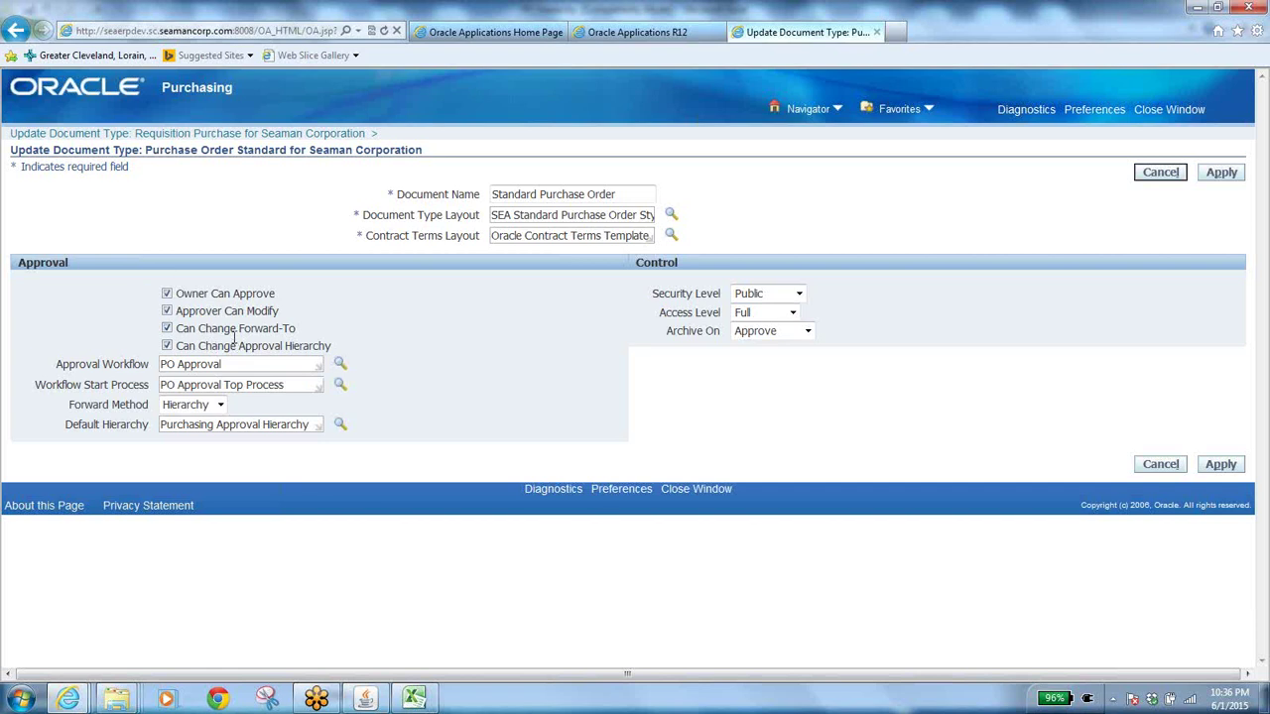
pyautogui.click(413, 698)
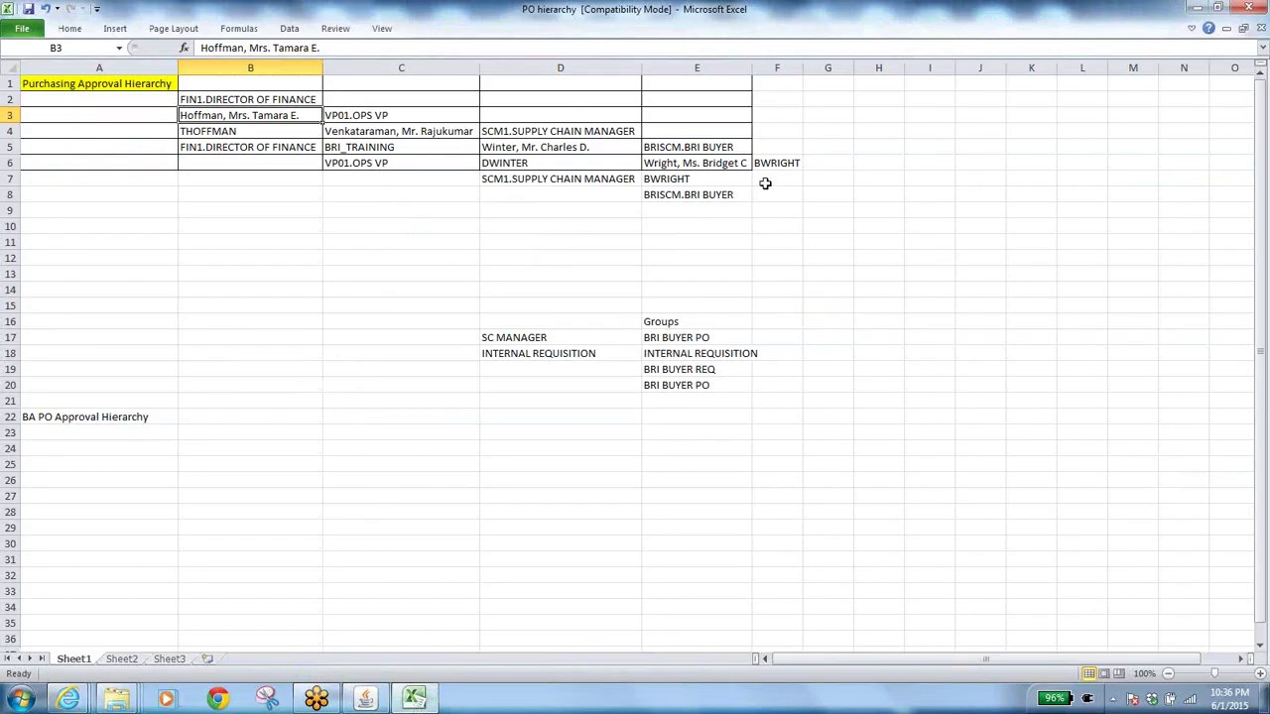
# Trace the approvers in E5, C4, D5, E6, B3 up to FIN1.DIRECTOR OF FINANCE in B2.
pyautogui.click(708, 150)
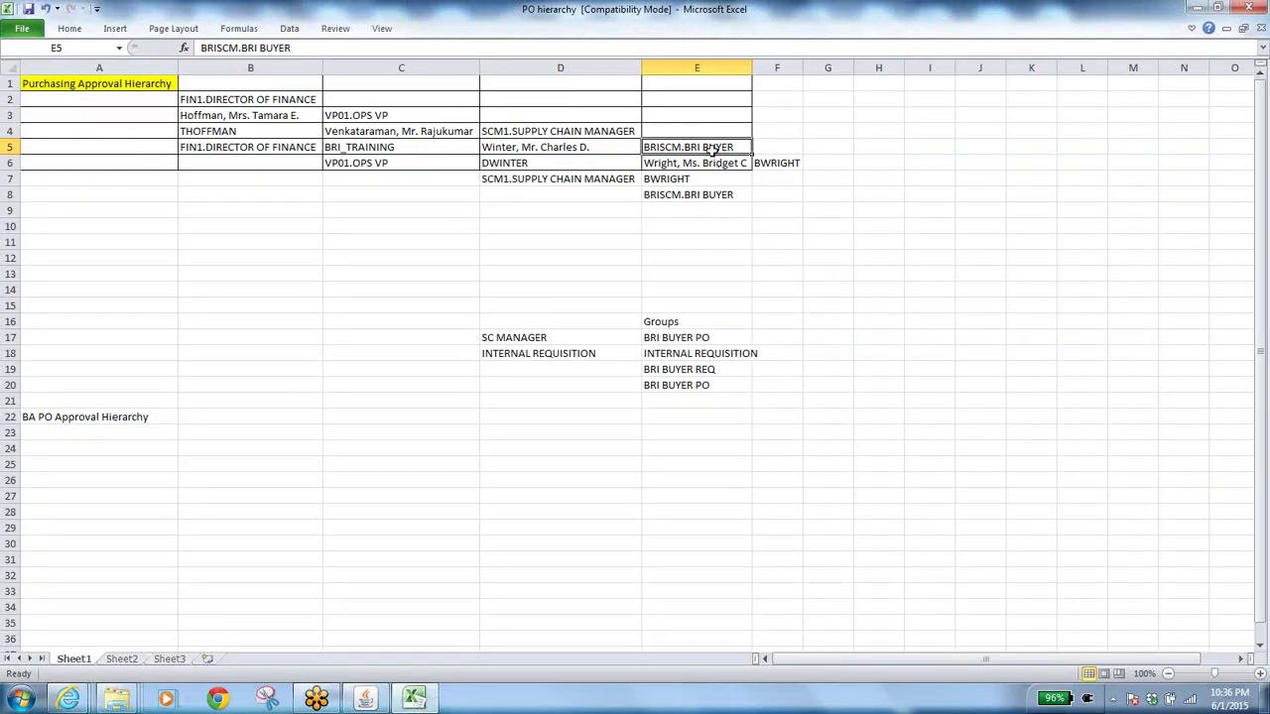
pyautogui.click(451, 137)
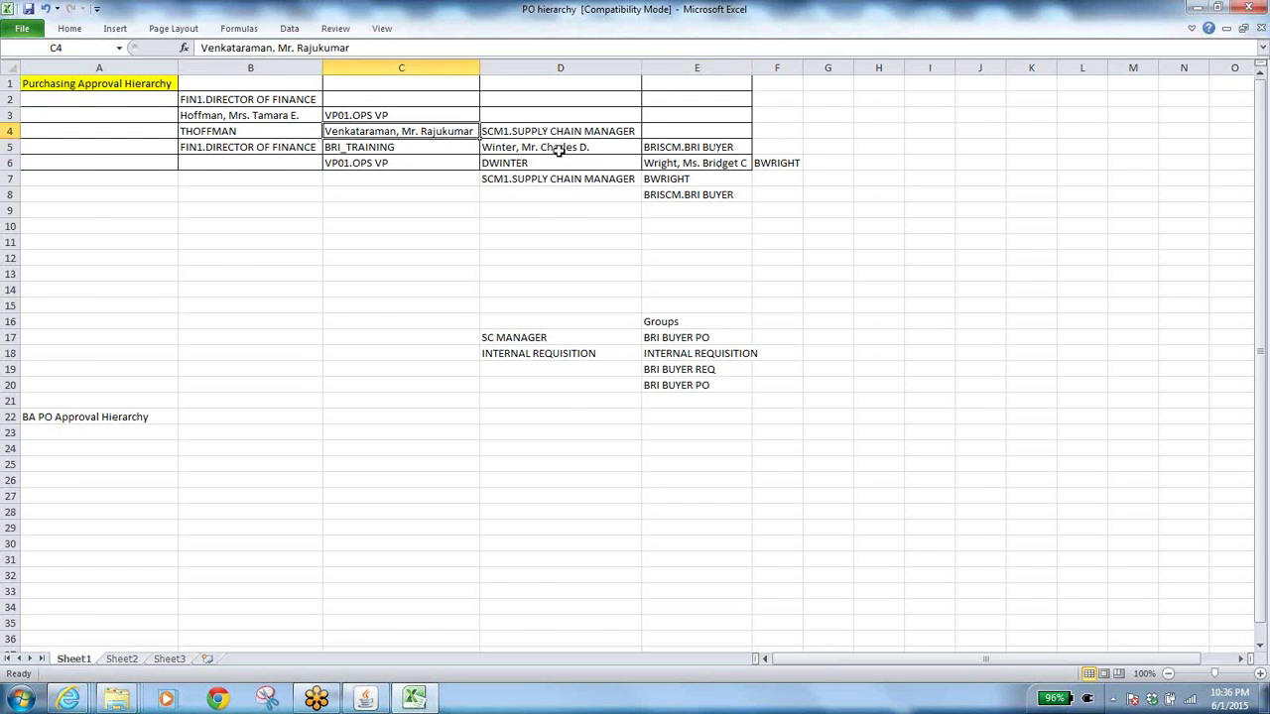
pyautogui.click(559, 151)
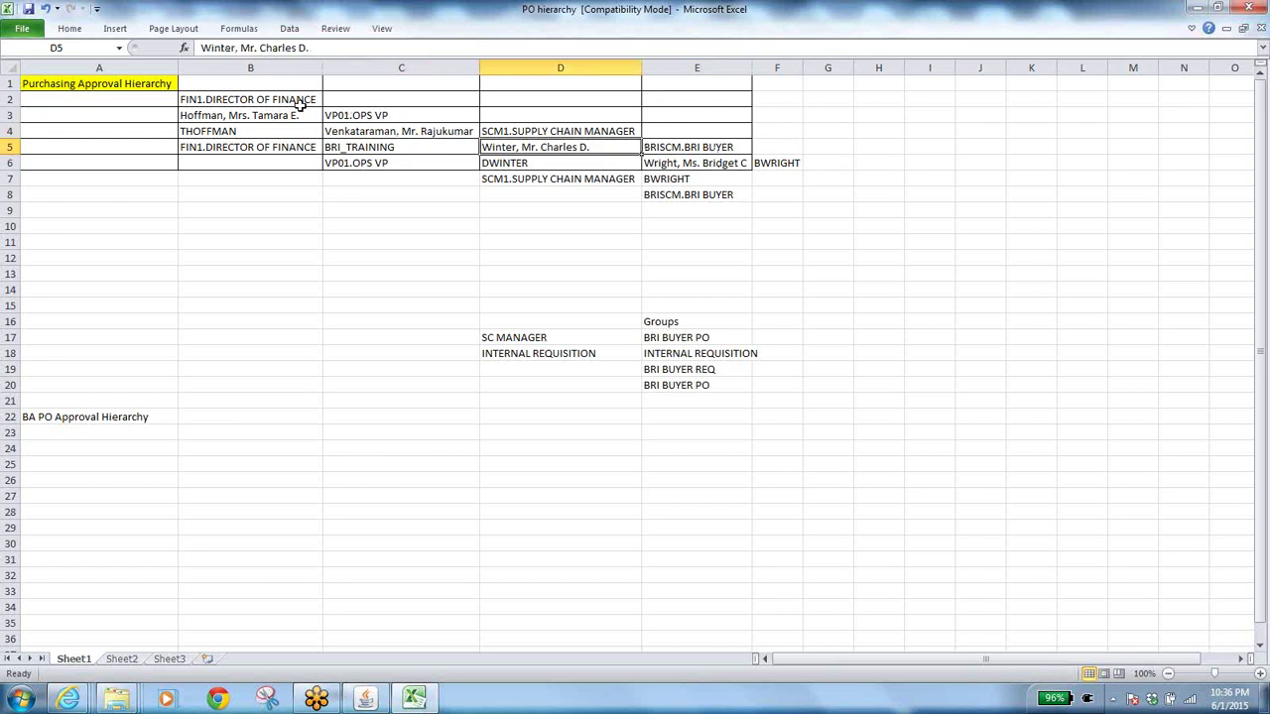
pyautogui.click(721, 160)
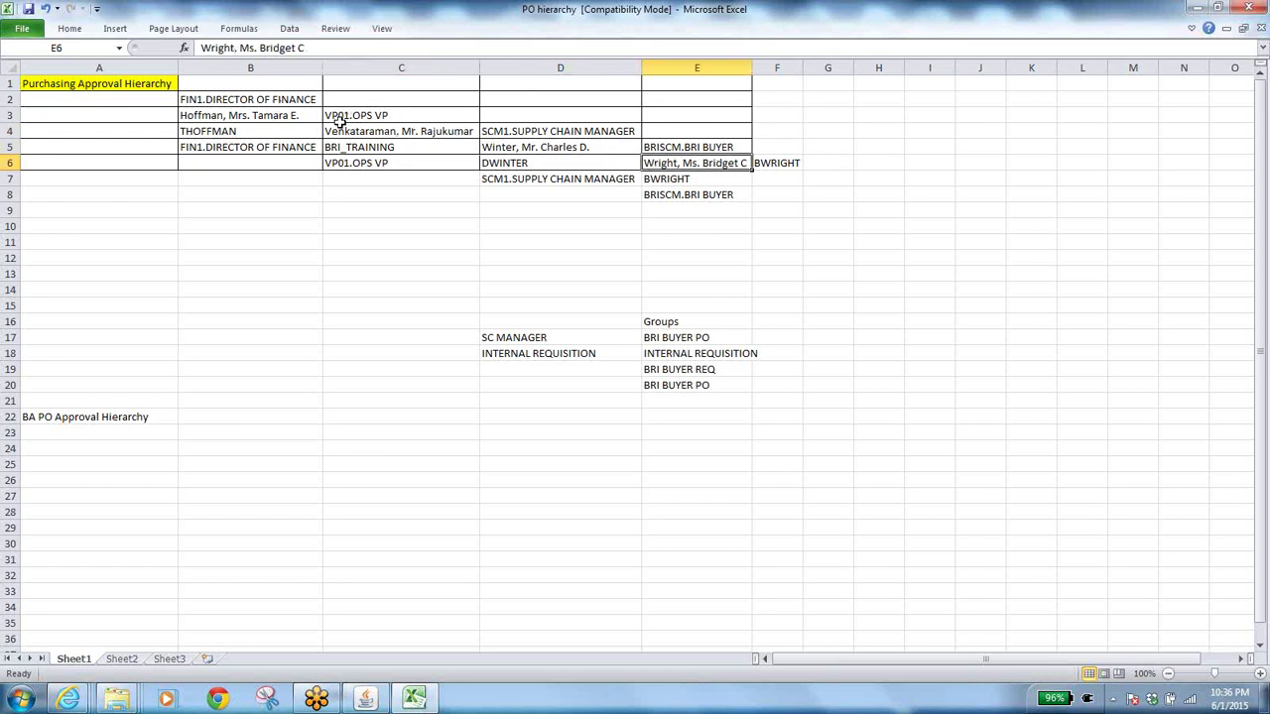
pyautogui.click(299, 113)
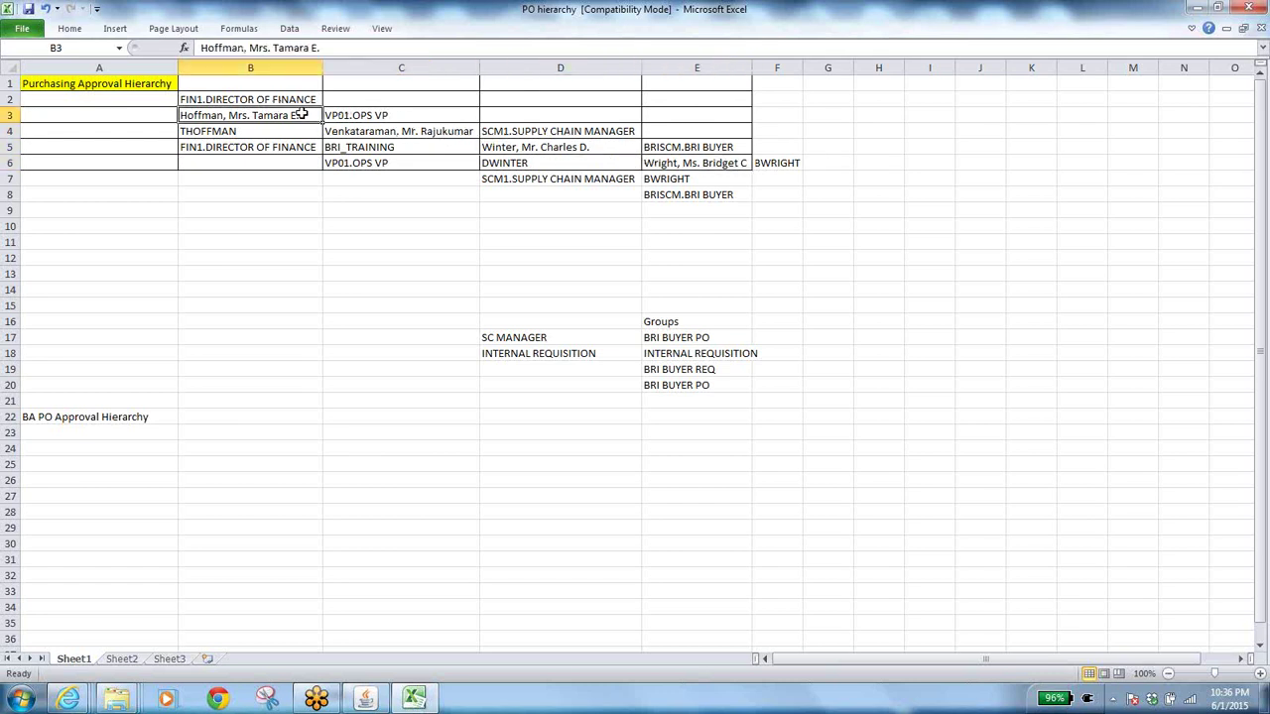
pyautogui.click(682, 149)
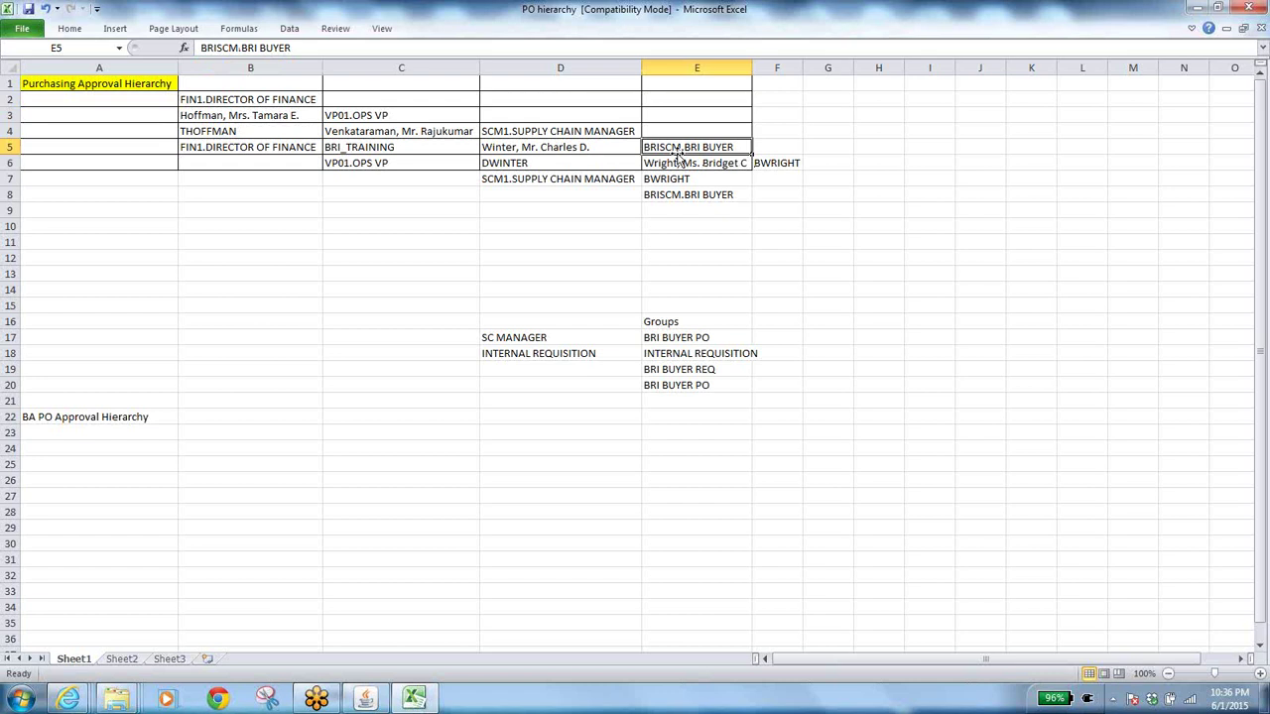
pyautogui.click(255, 100)
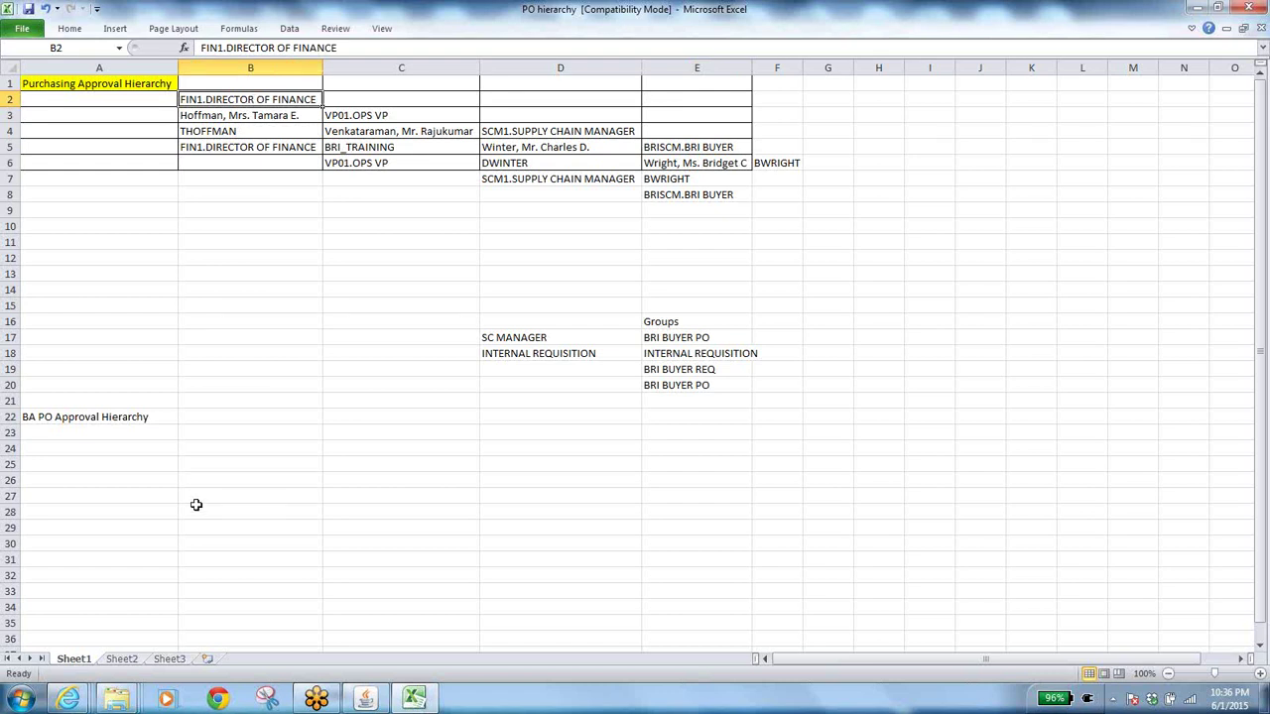
pyautogui.click(365, 699)
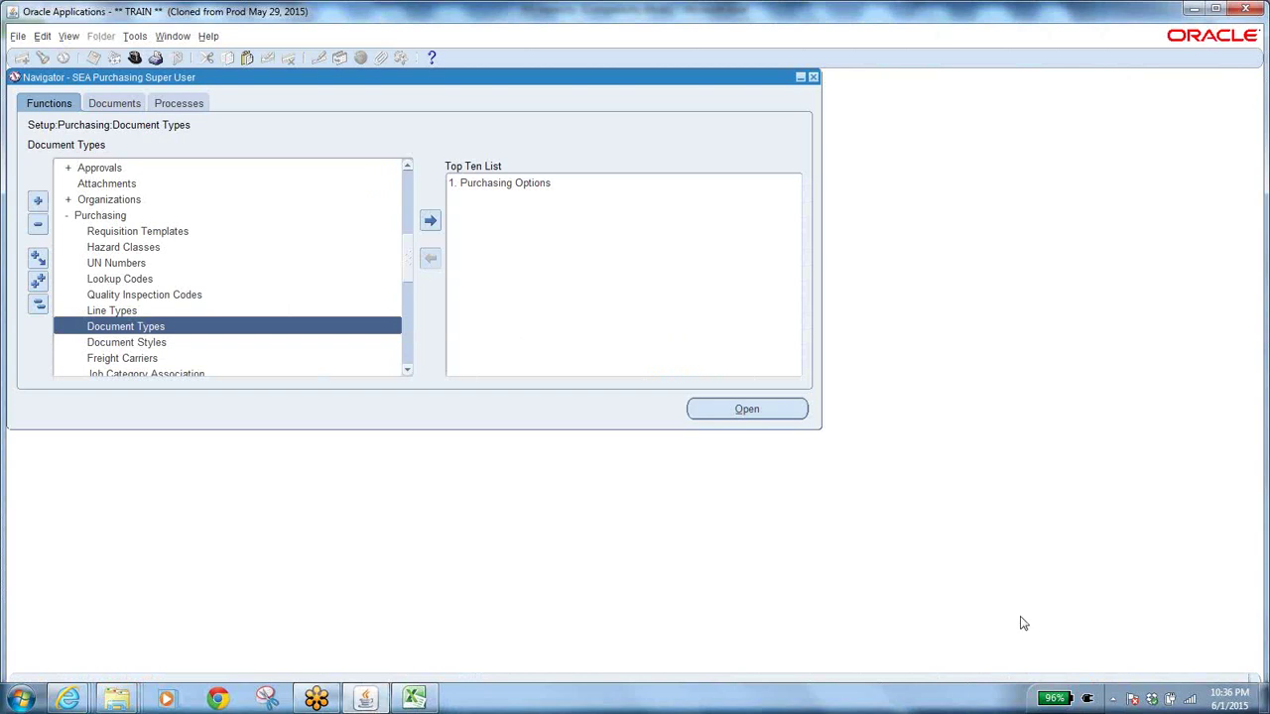
pyautogui.click(1228, 229)
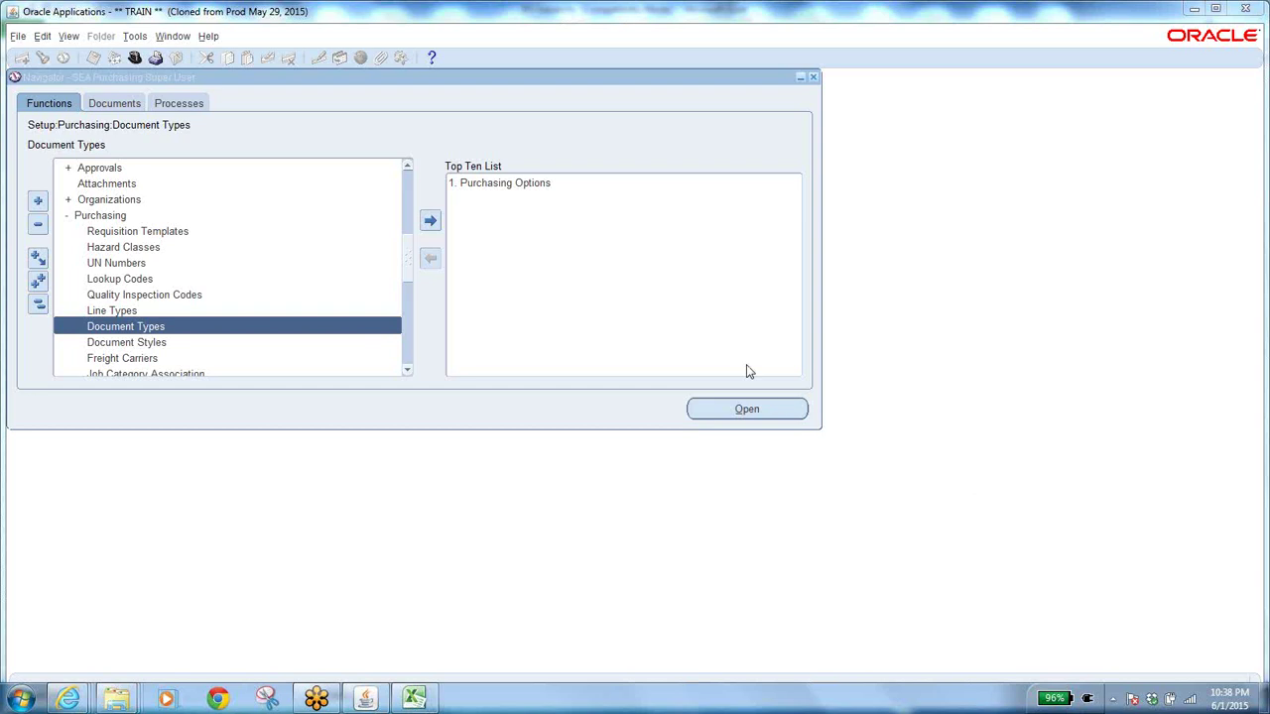
# Search the Purchase Order Summary for orders whose Order Approval status is Approved.
pyautogui.click(38, 305)
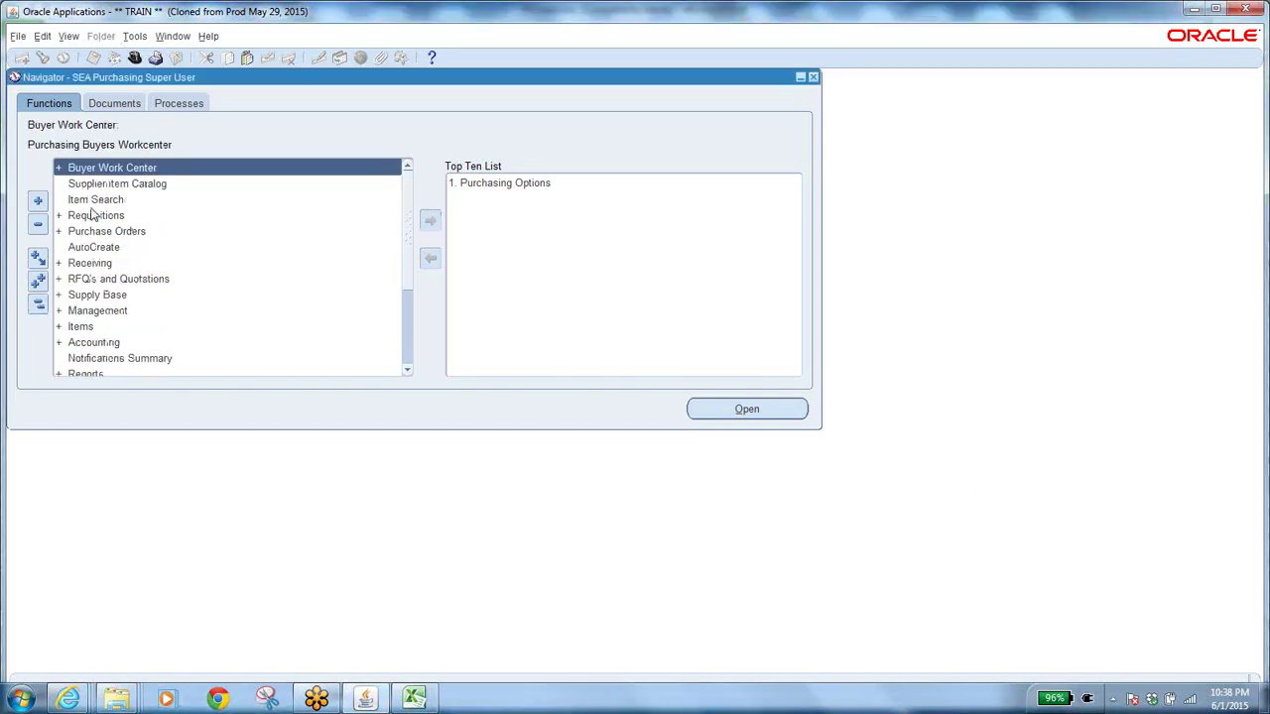
pyautogui.doubleClick(111, 230)
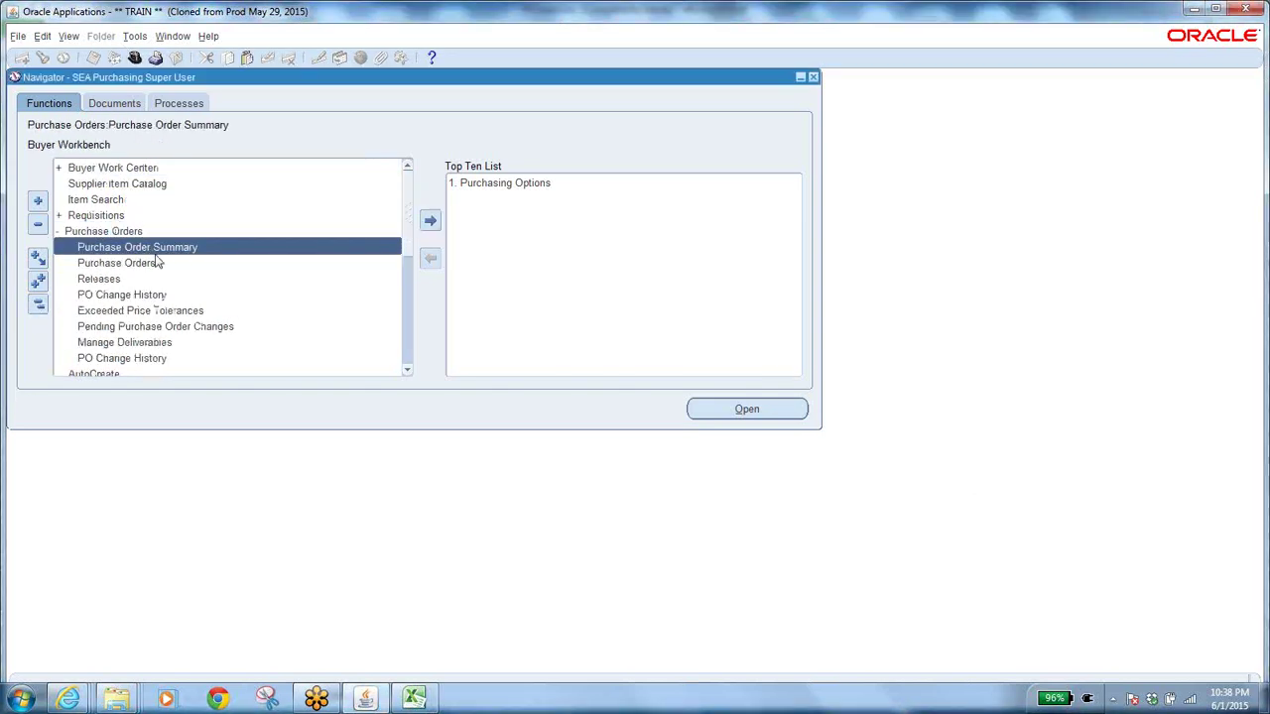
pyautogui.click(147, 264)
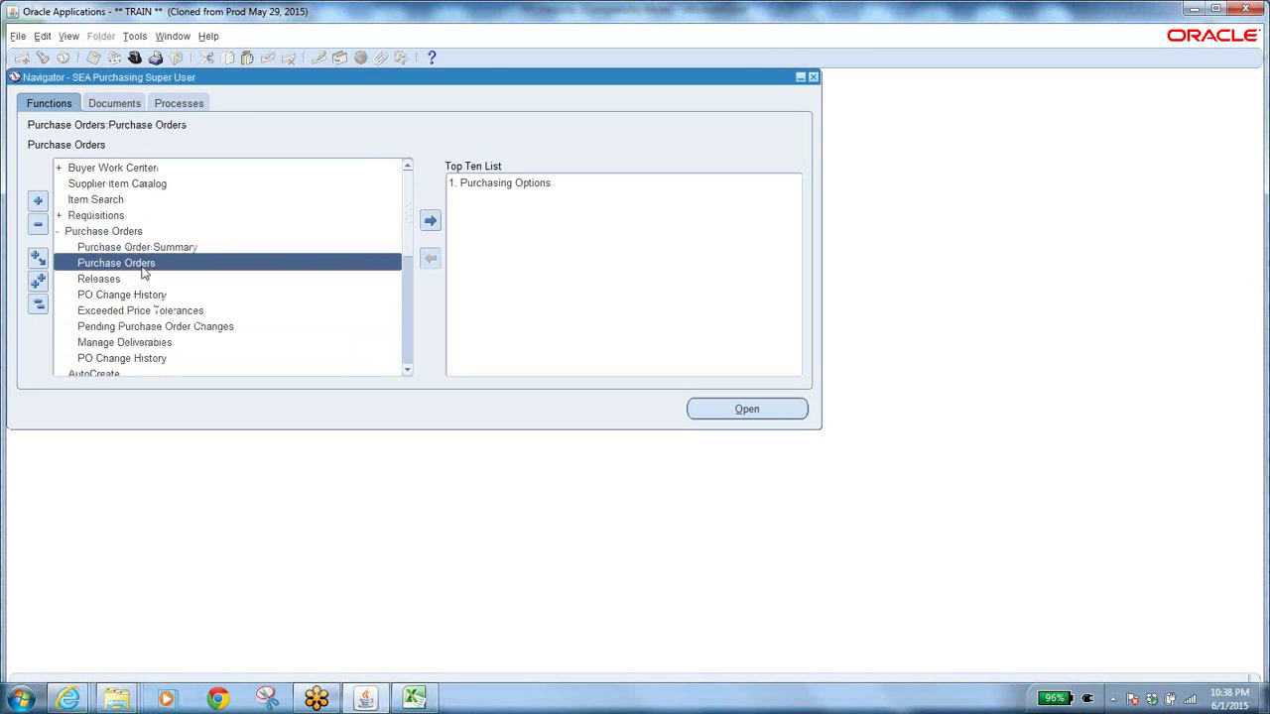
pyautogui.click(178, 249)
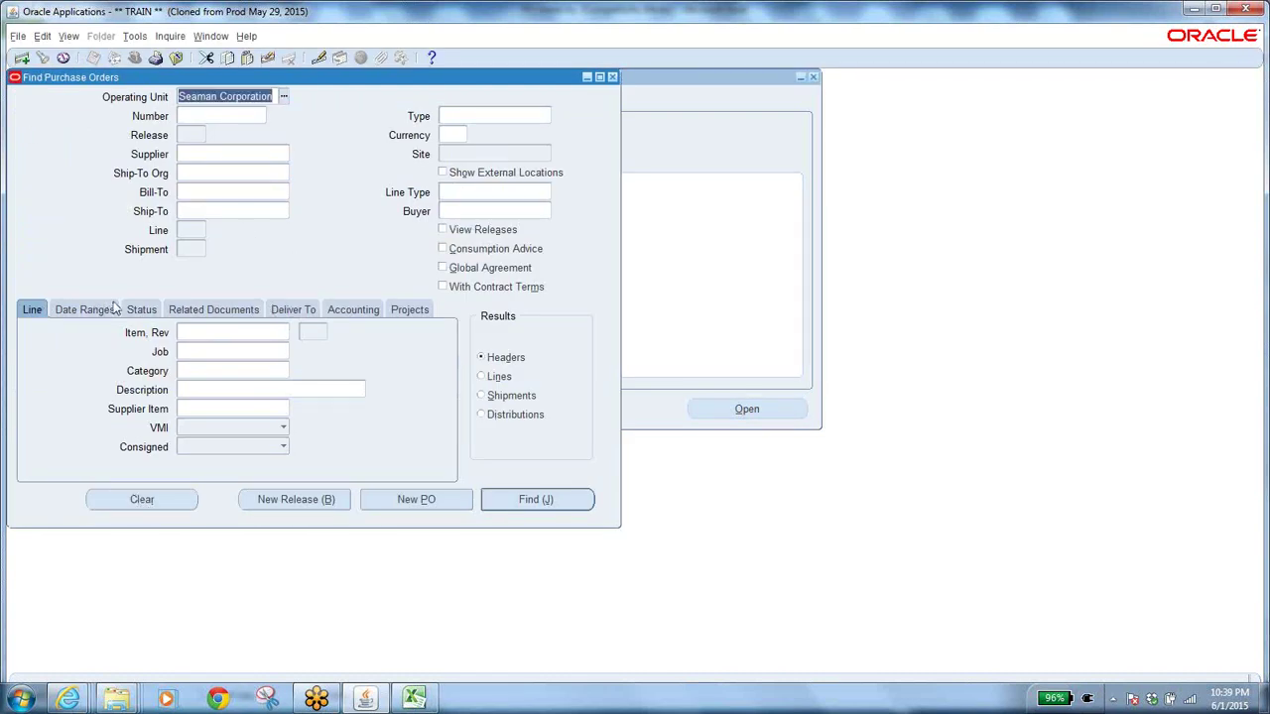
pyautogui.click(144, 311)
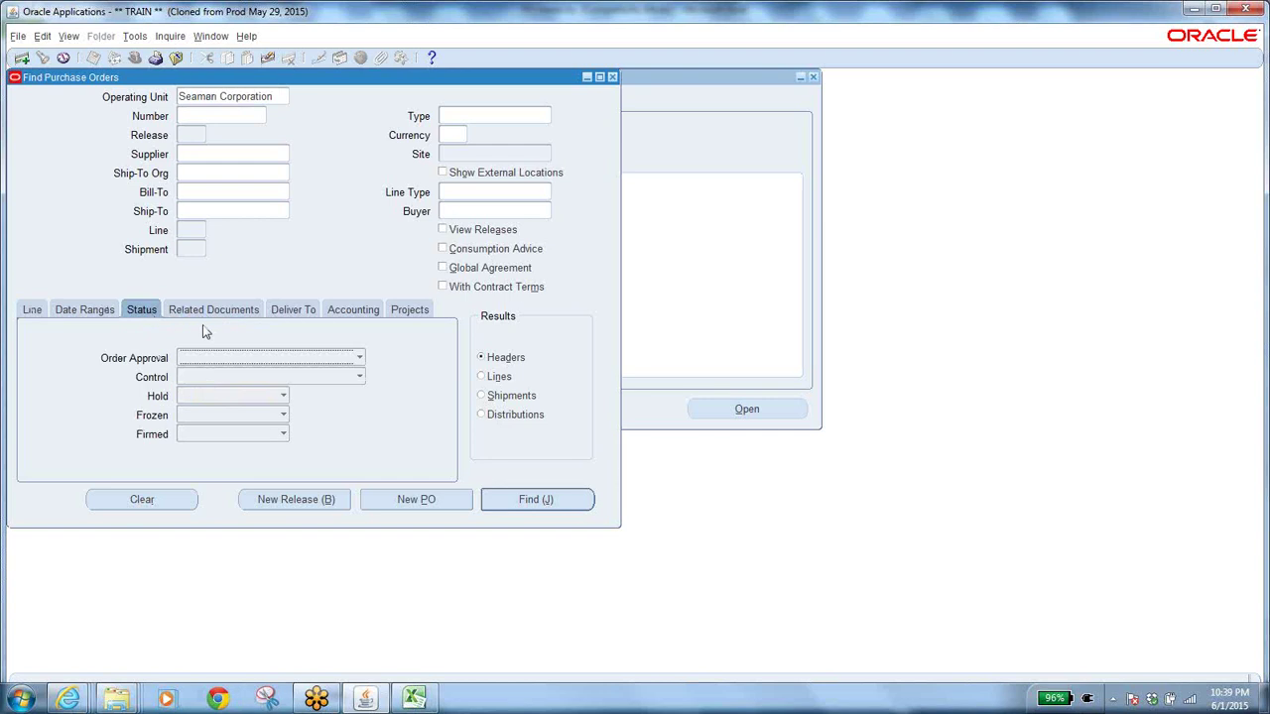
pyautogui.click(247, 358)
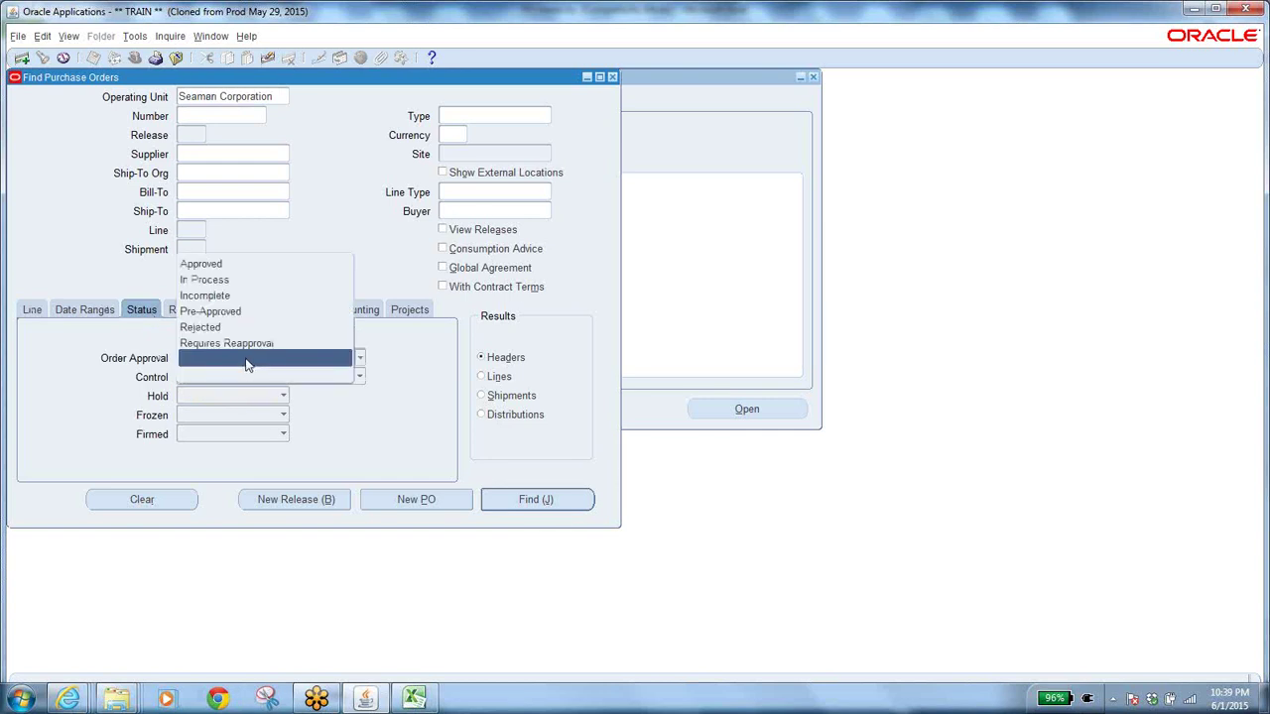
pyautogui.click(230, 265)
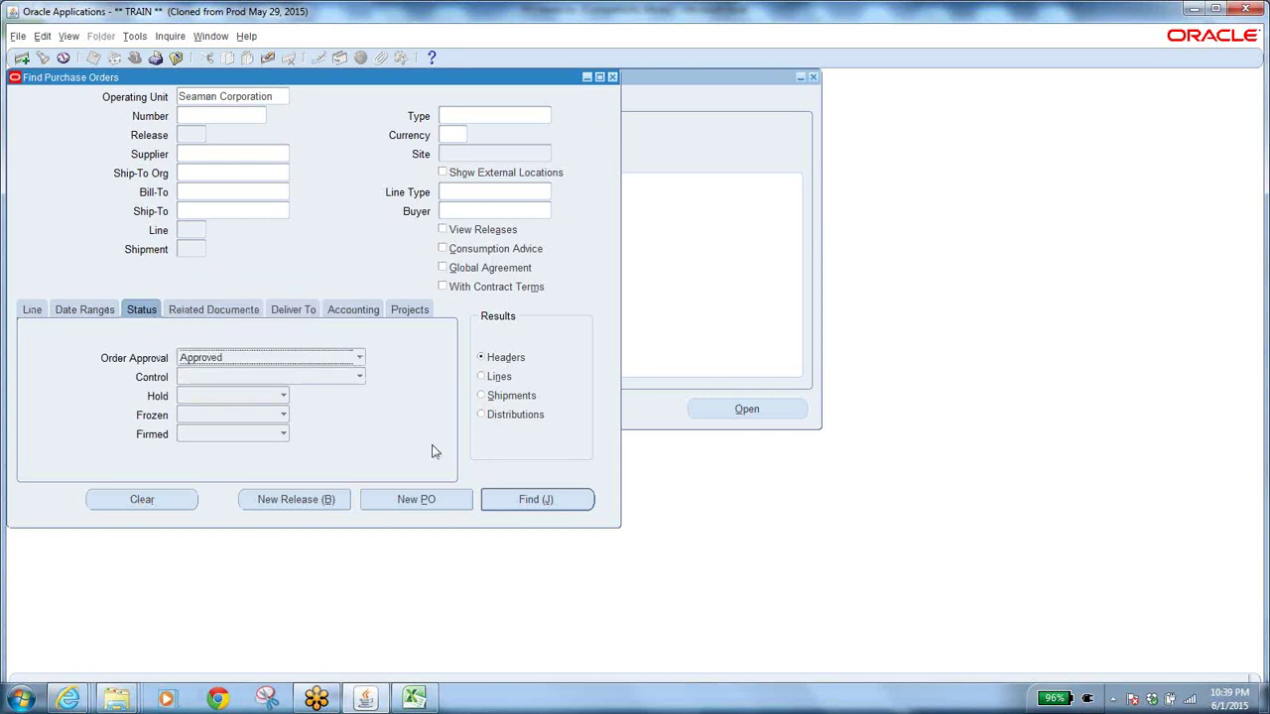
pyautogui.click(518, 493)
# Open the classes trails notes from the BA folder and select the recorded purchase order number.
pyautogui.press('super+d')
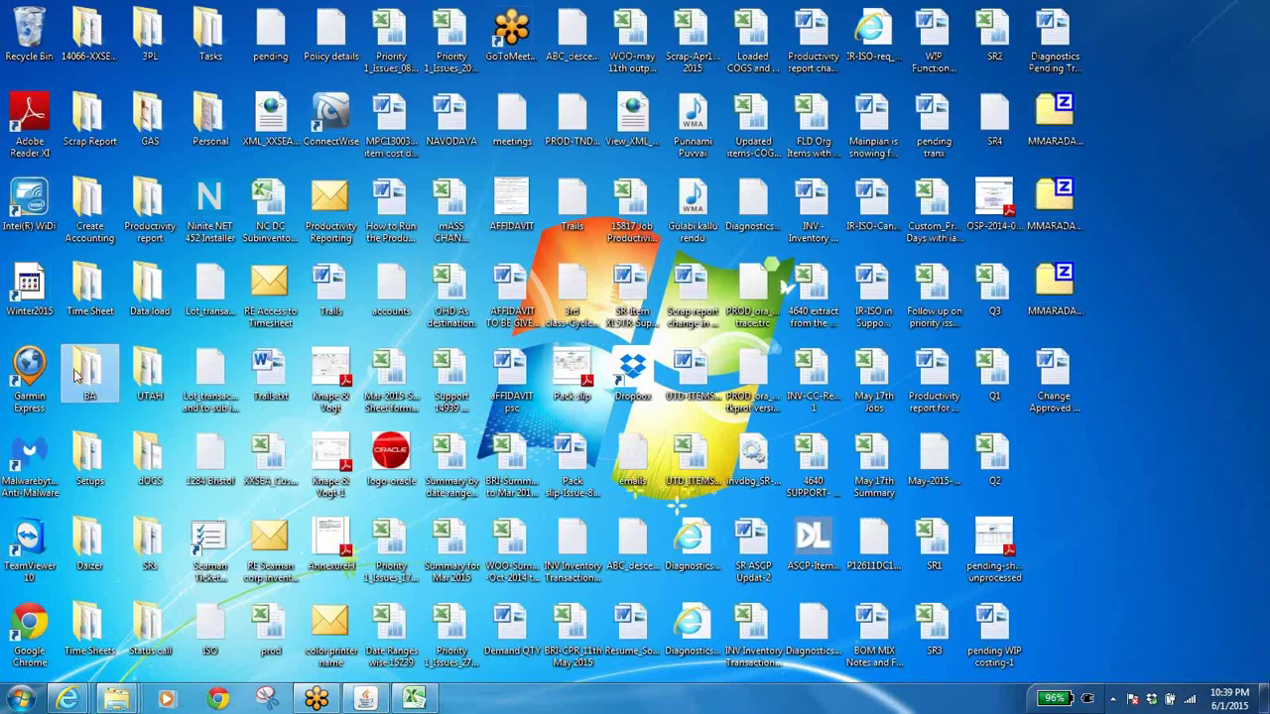
pyautogui.doubleClick(77, 367)
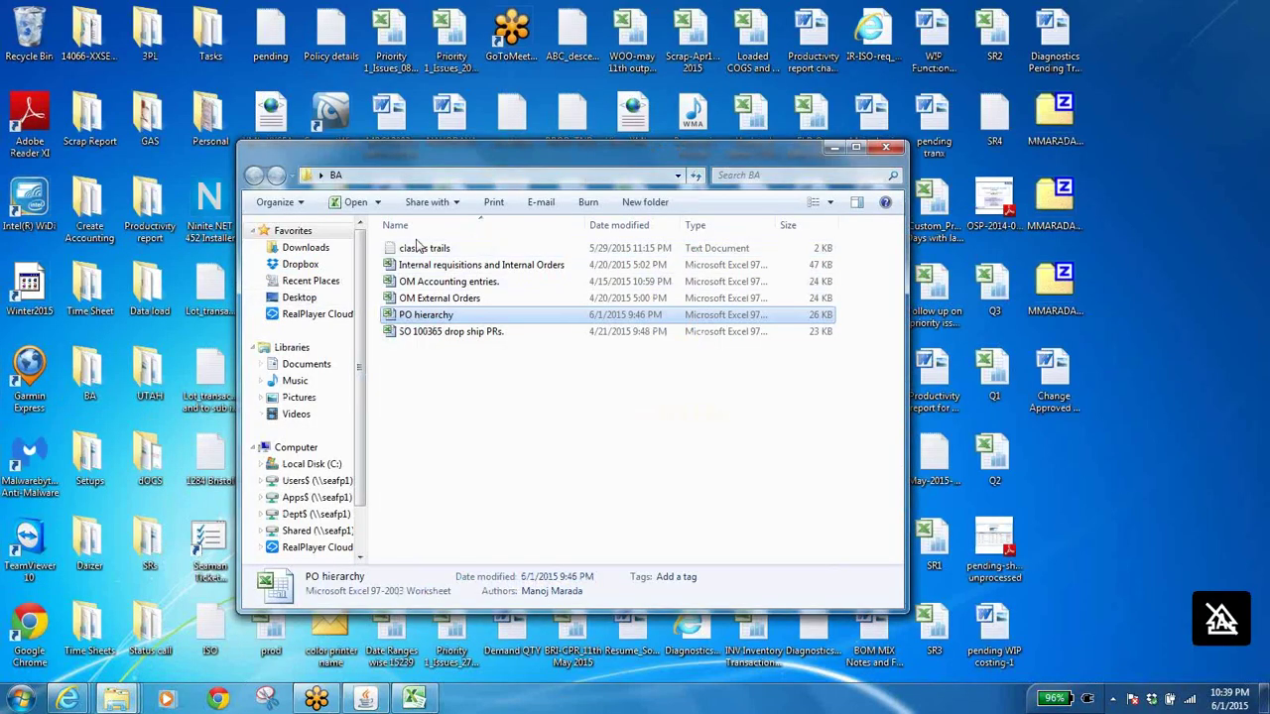
pyautogui.click(417, 254)
pyautogui.doubleClick(417, 254)
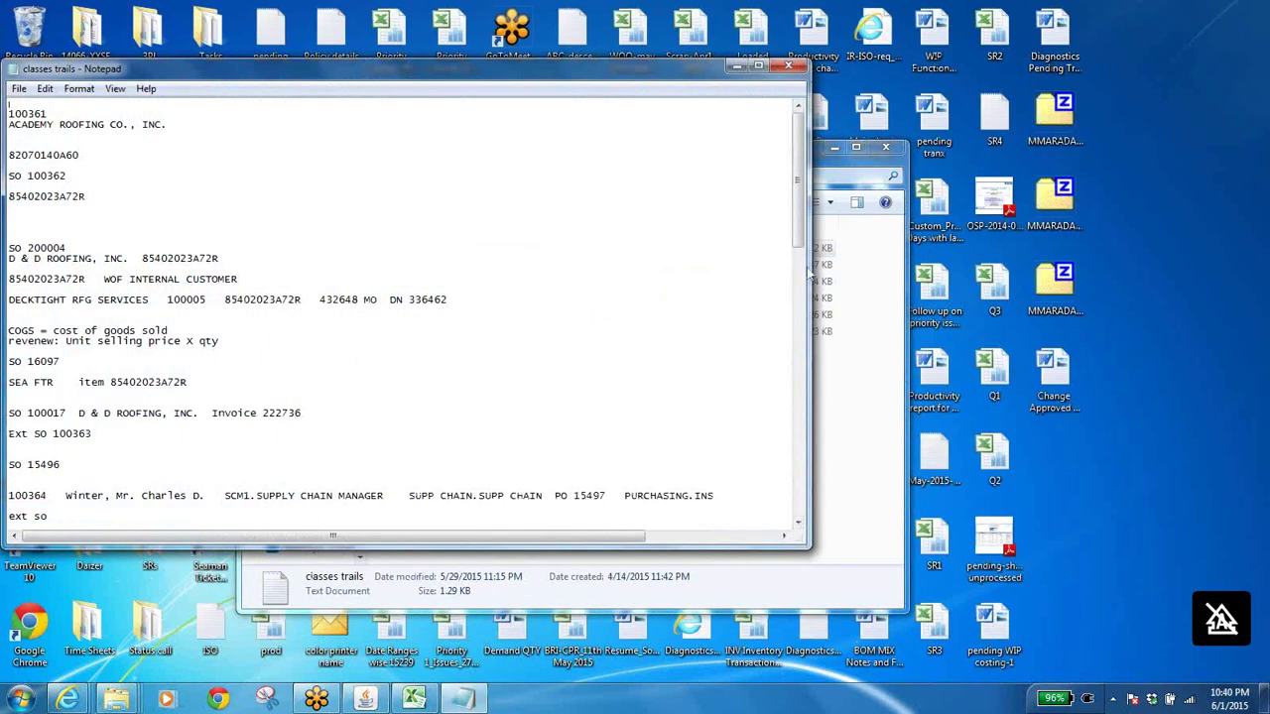
pyautogui.moveTo(804, 231); pyautogui.dragTo(831, 390)
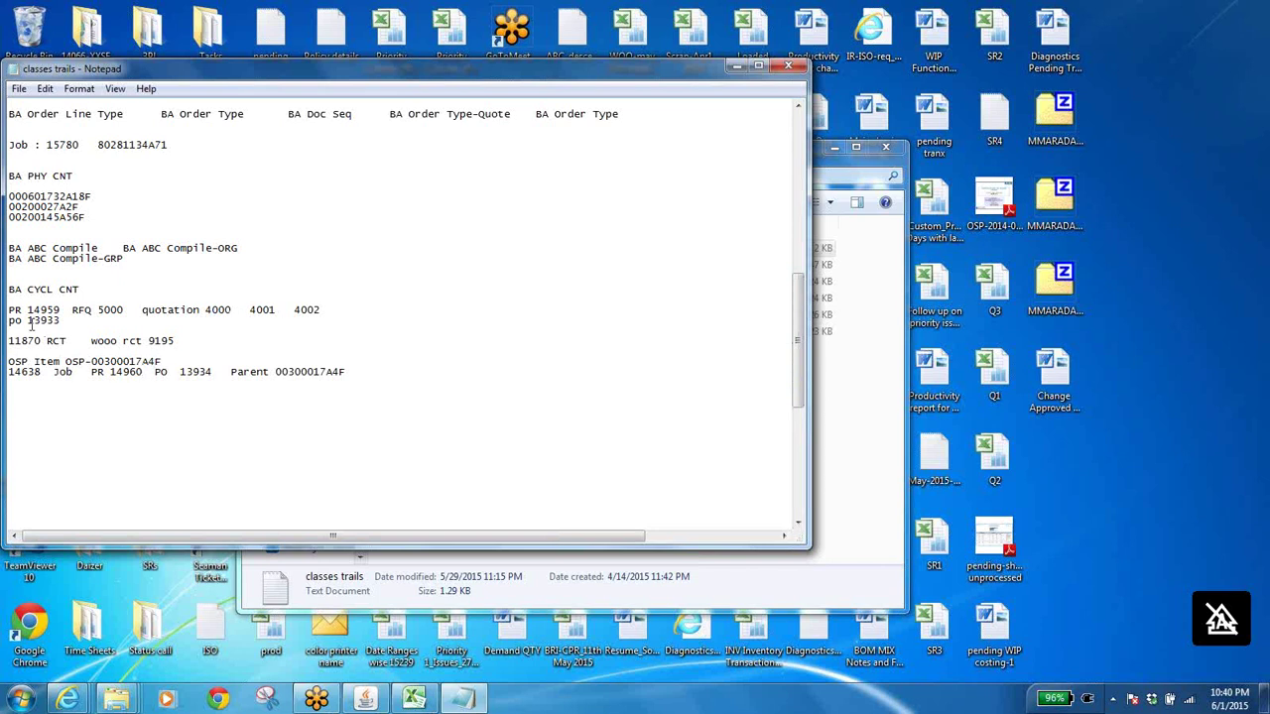
pyautogui.moveTo(28, 320); pyautogui.dragTo(62, 322)
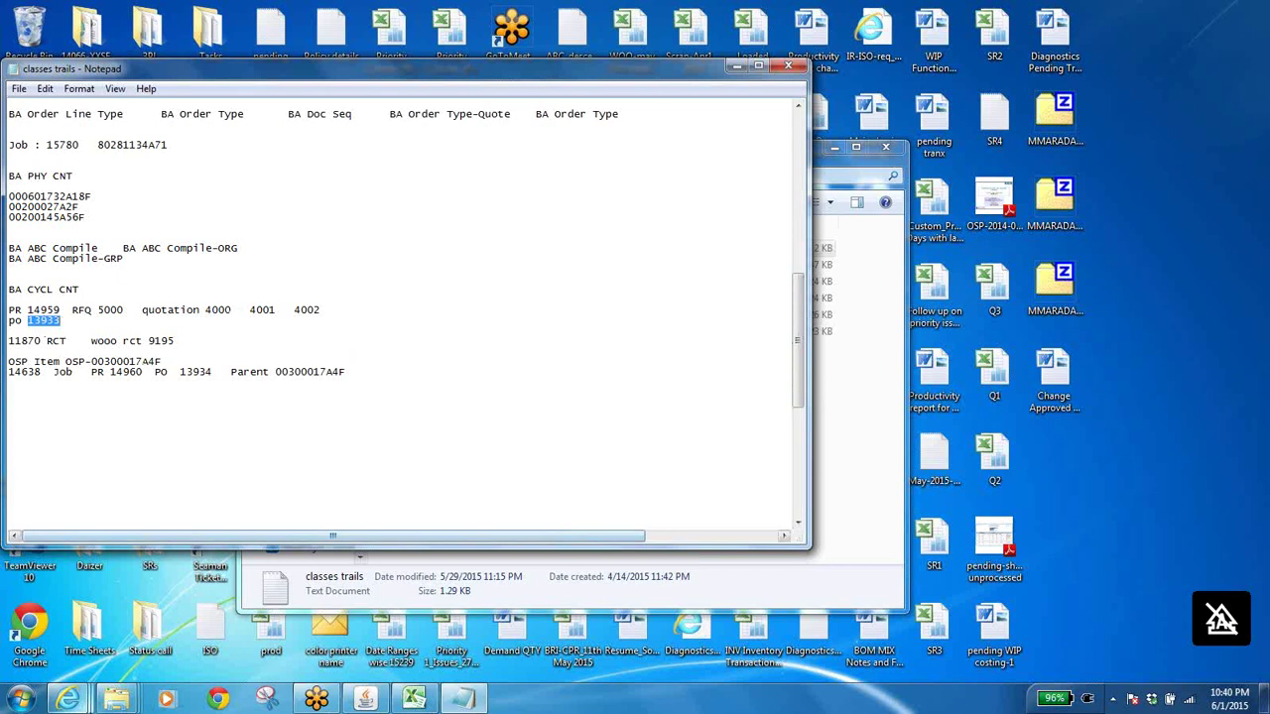
pyautogui.click(377, 699)
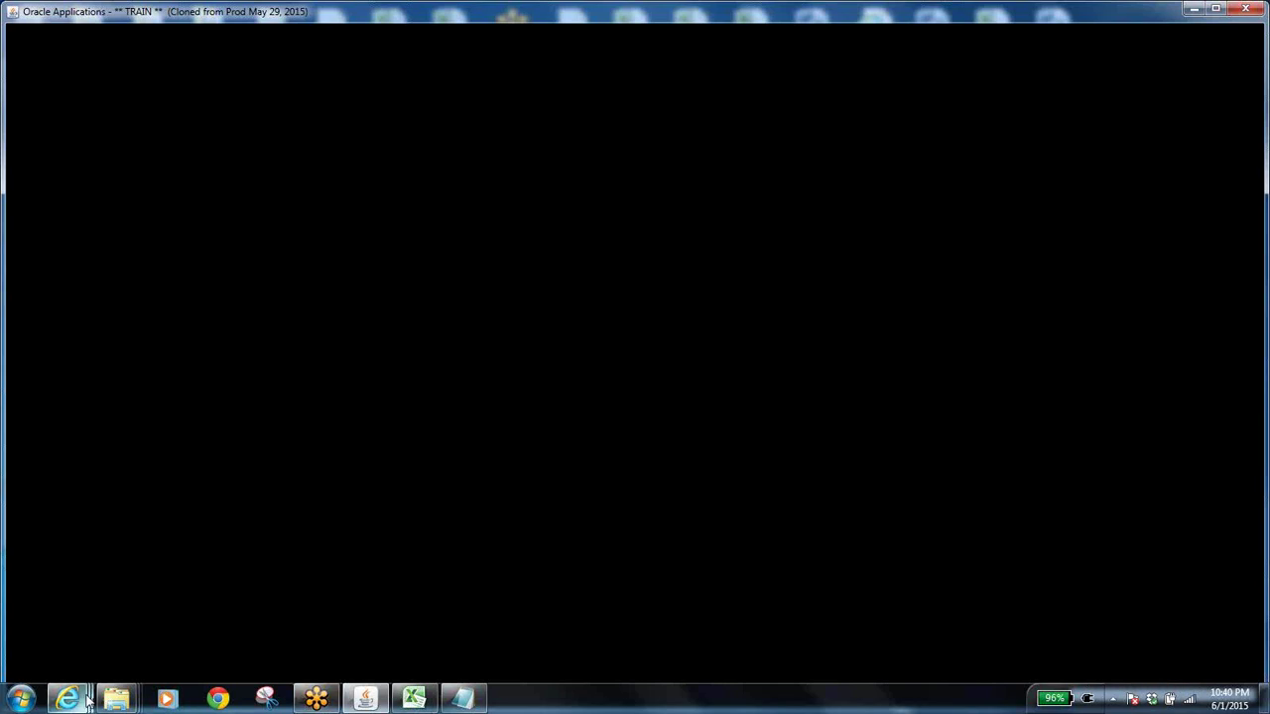
# Log out of E-Business Suite and close the Oracle Applications R12 and Update Document Type pages.
pyautogui.moveTo(68, 698)
pyautogui.click(151, 642)
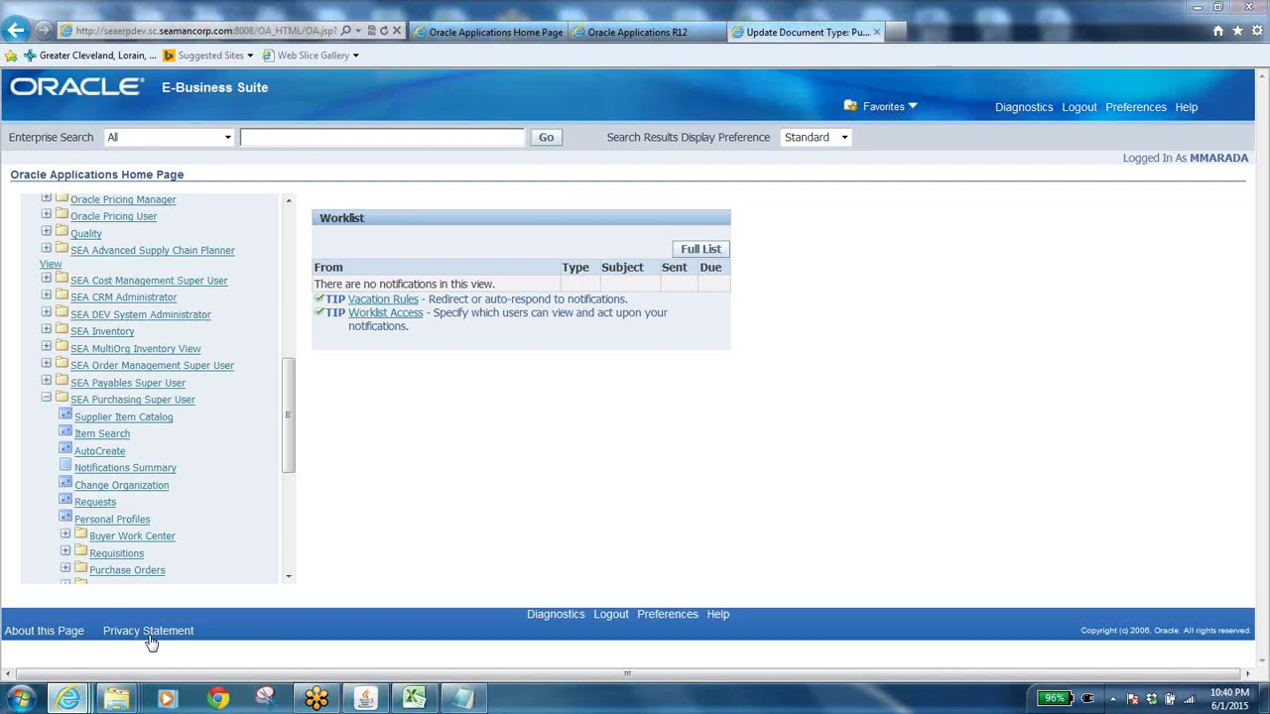
pyautogui.click(365, 699)
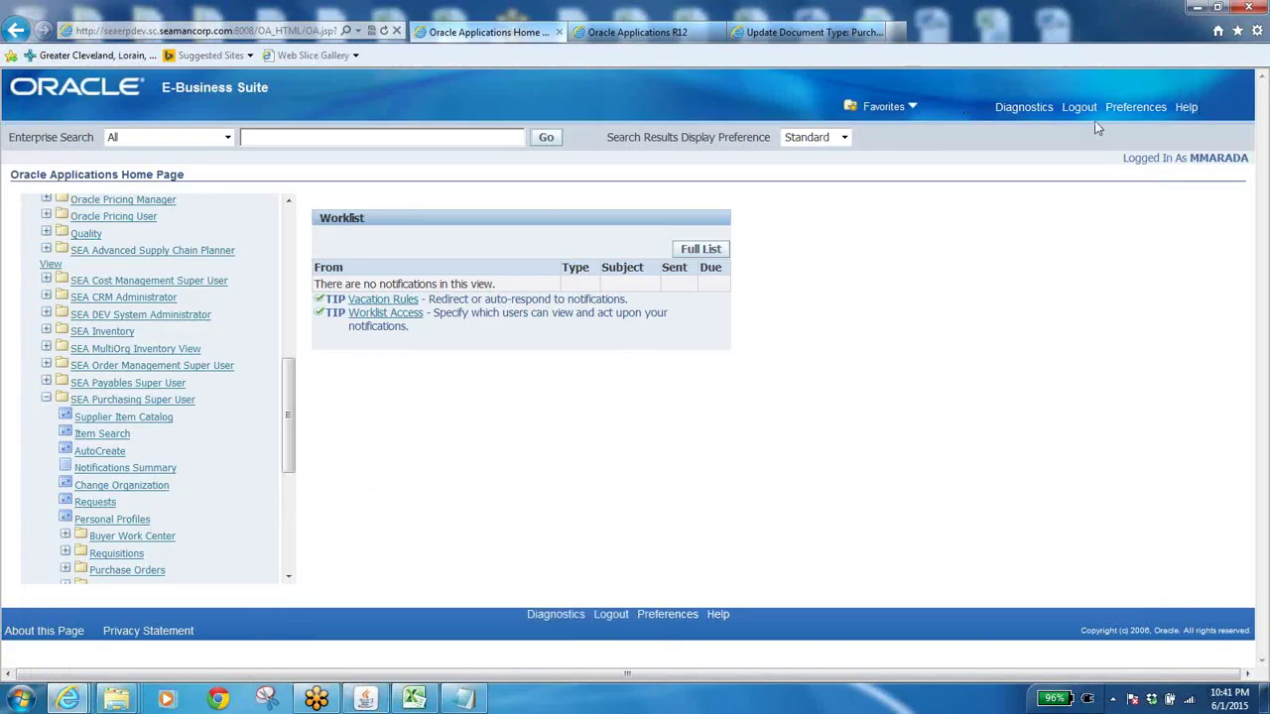
pyautogui.click(1080, 107)
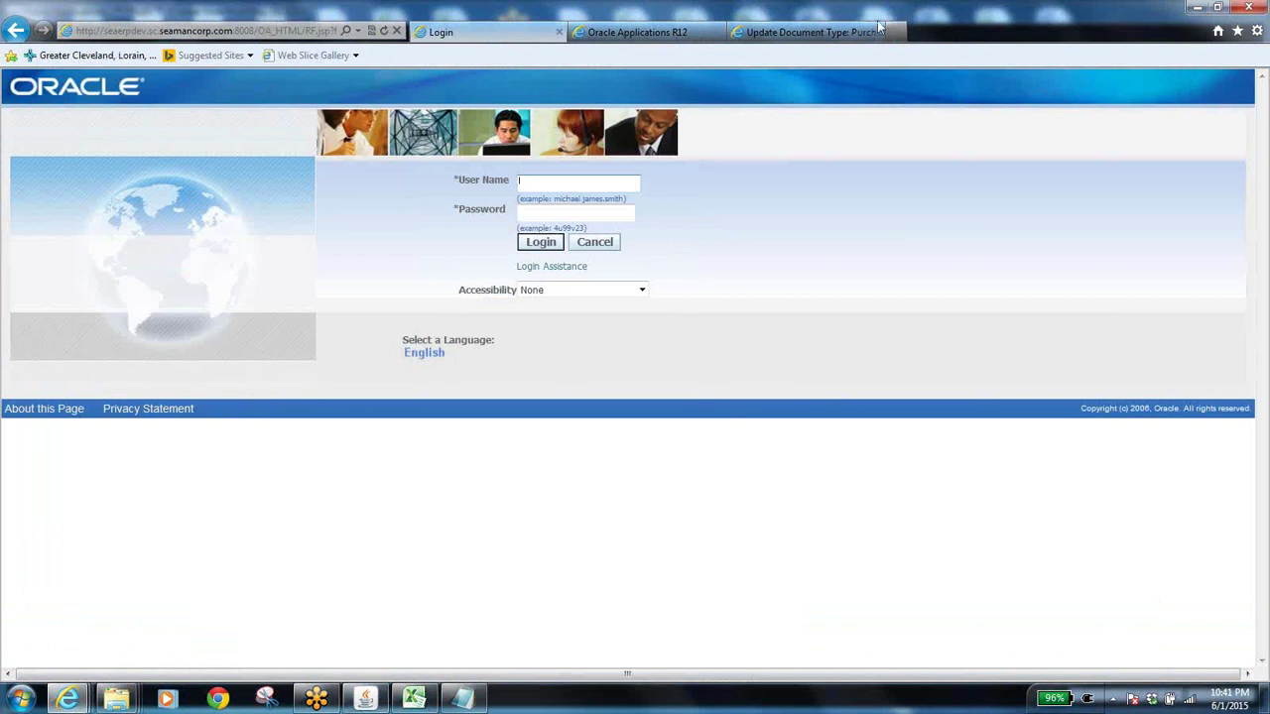
pyautogui.click(691, 31)
pyautogui.click(719, 33)
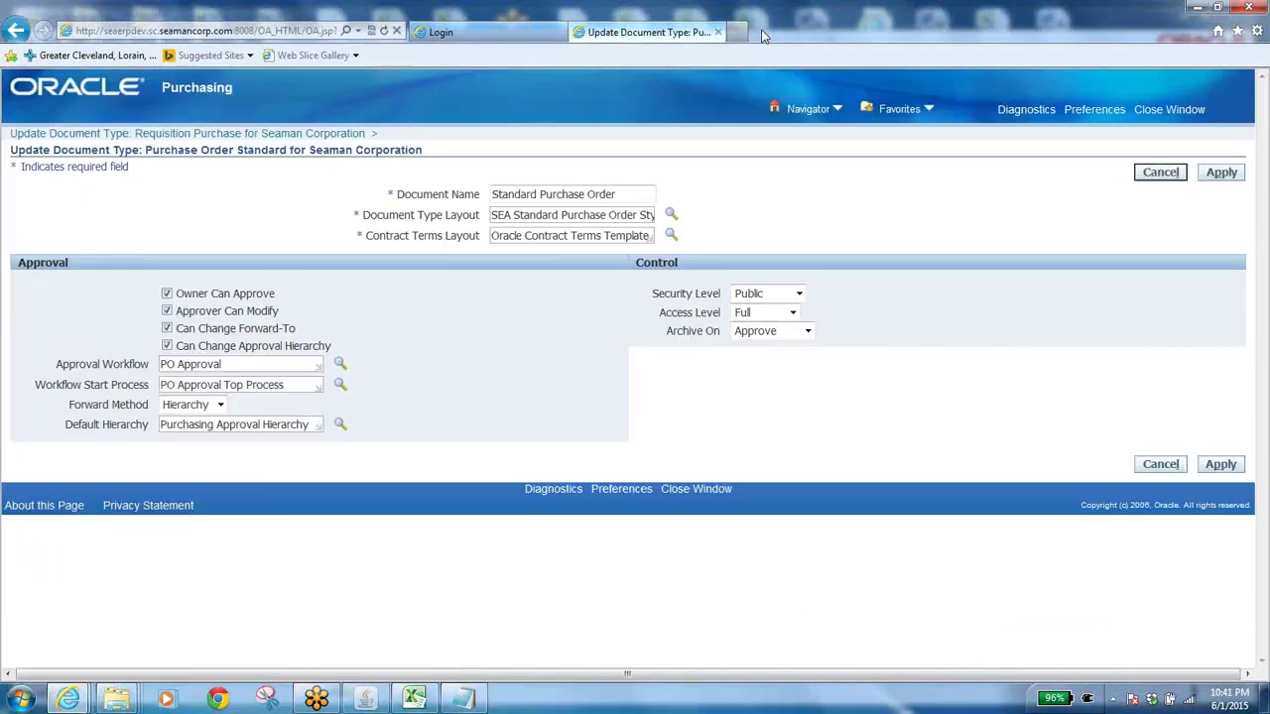
pyautogui.click(1151, 111)
# Log back in with the user name and password.
pyautogui.click(549, 184)
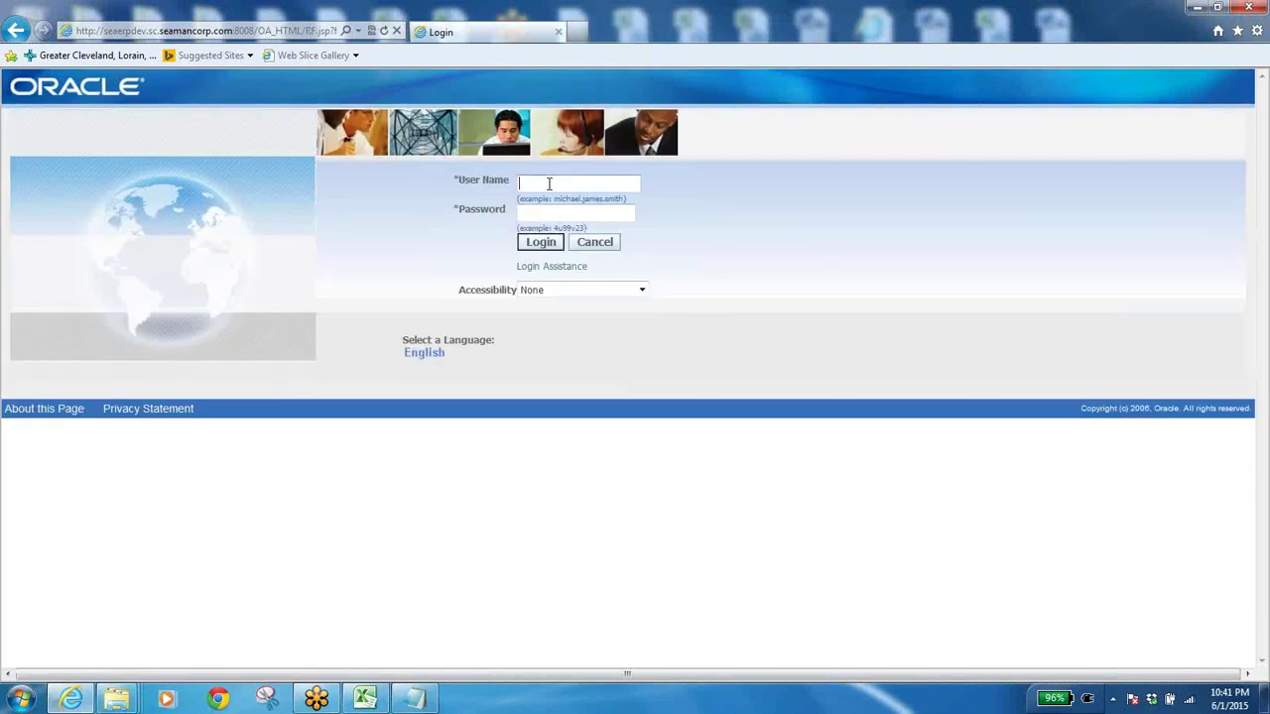
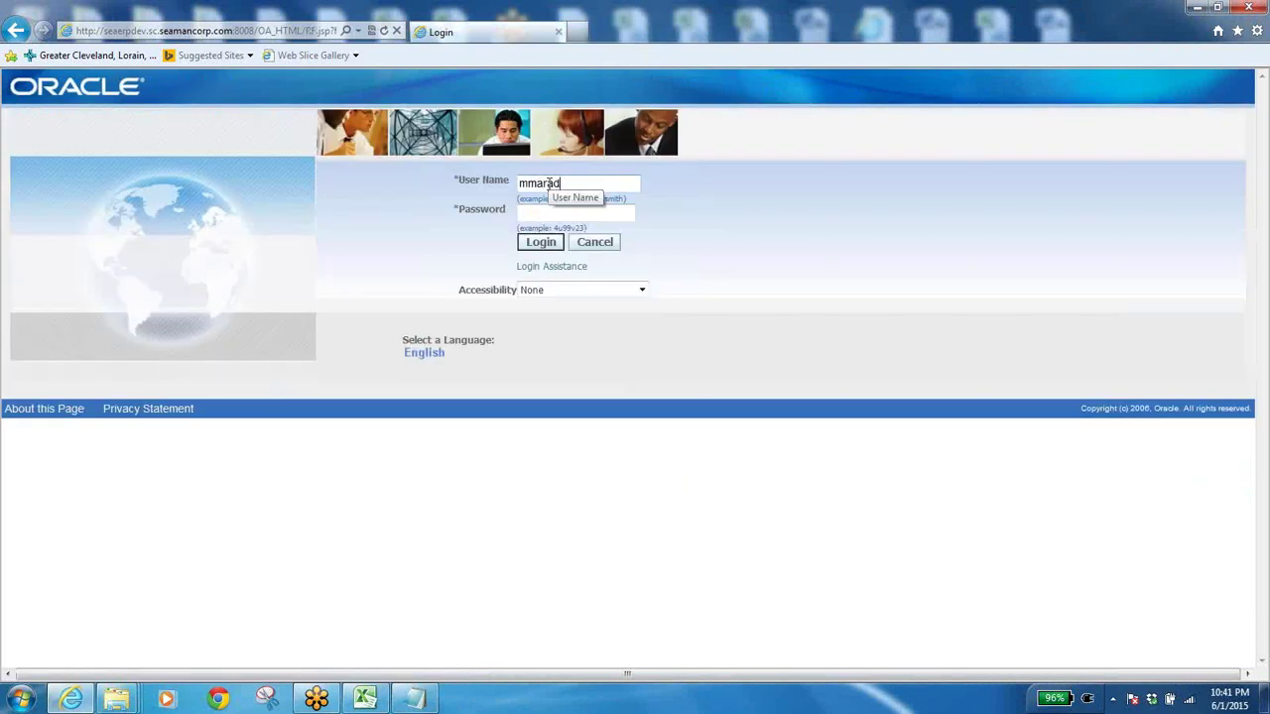
pyautogui.press('Tab')
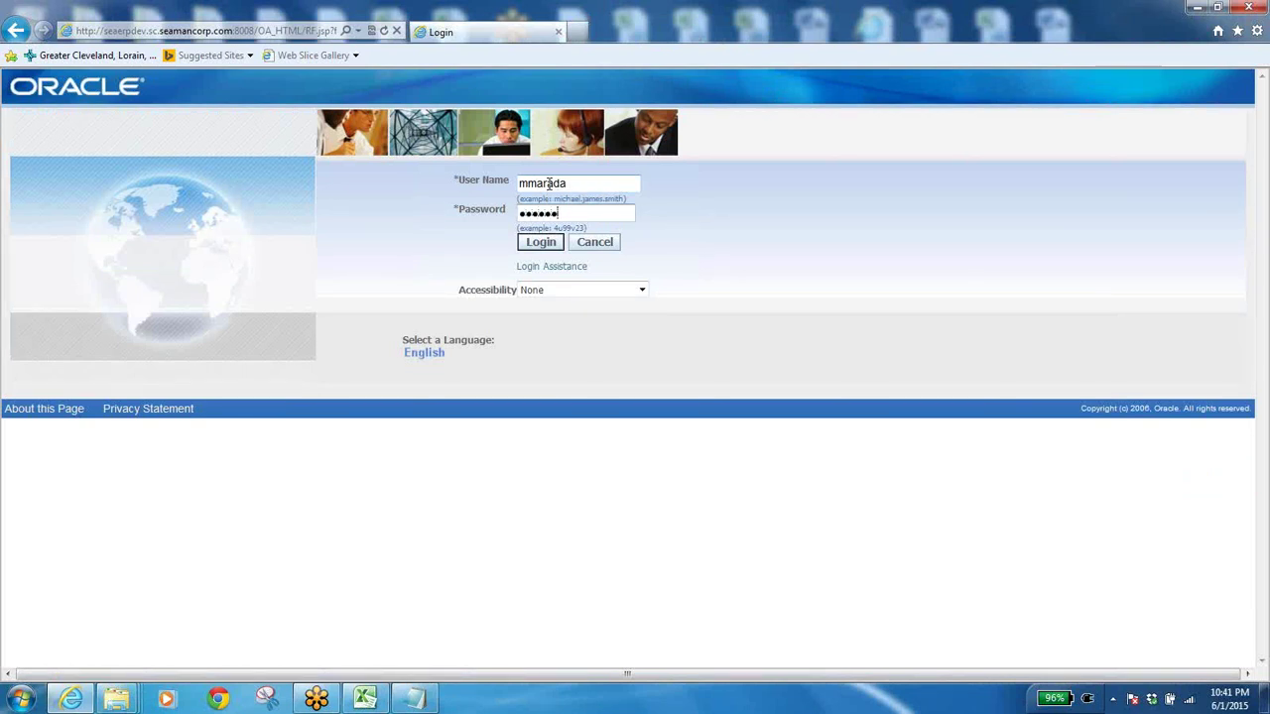
pyautogui.press('Return')
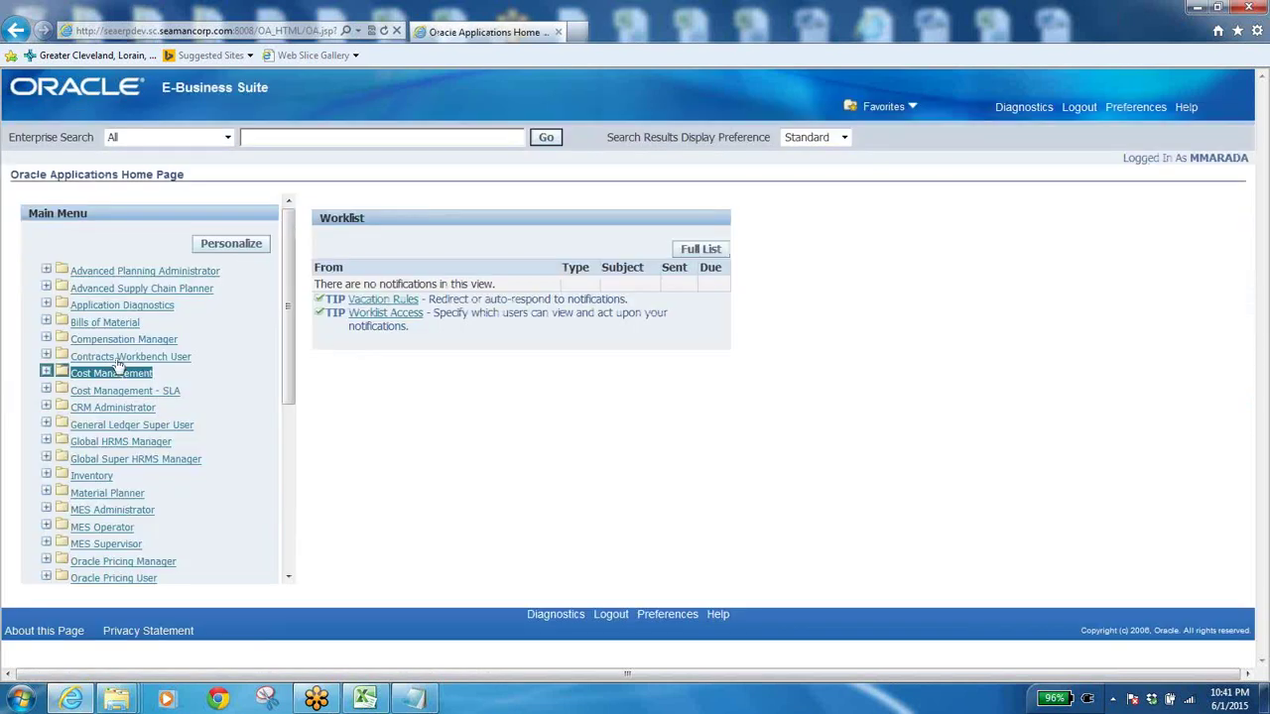
# Launch the Indented Bills form from Bills of Material > Bills.
pyautogui.click(92, 324)
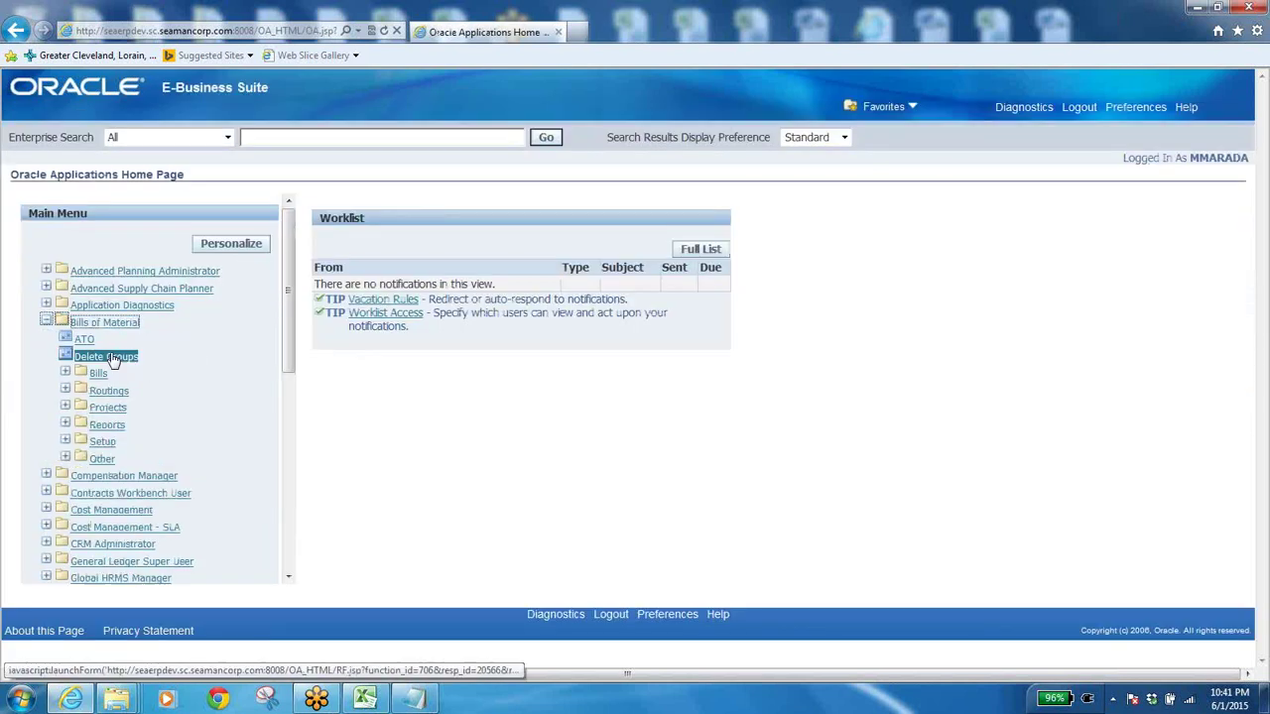
pyautogui.click(98, 373)
pyautogui.click(99, 373)
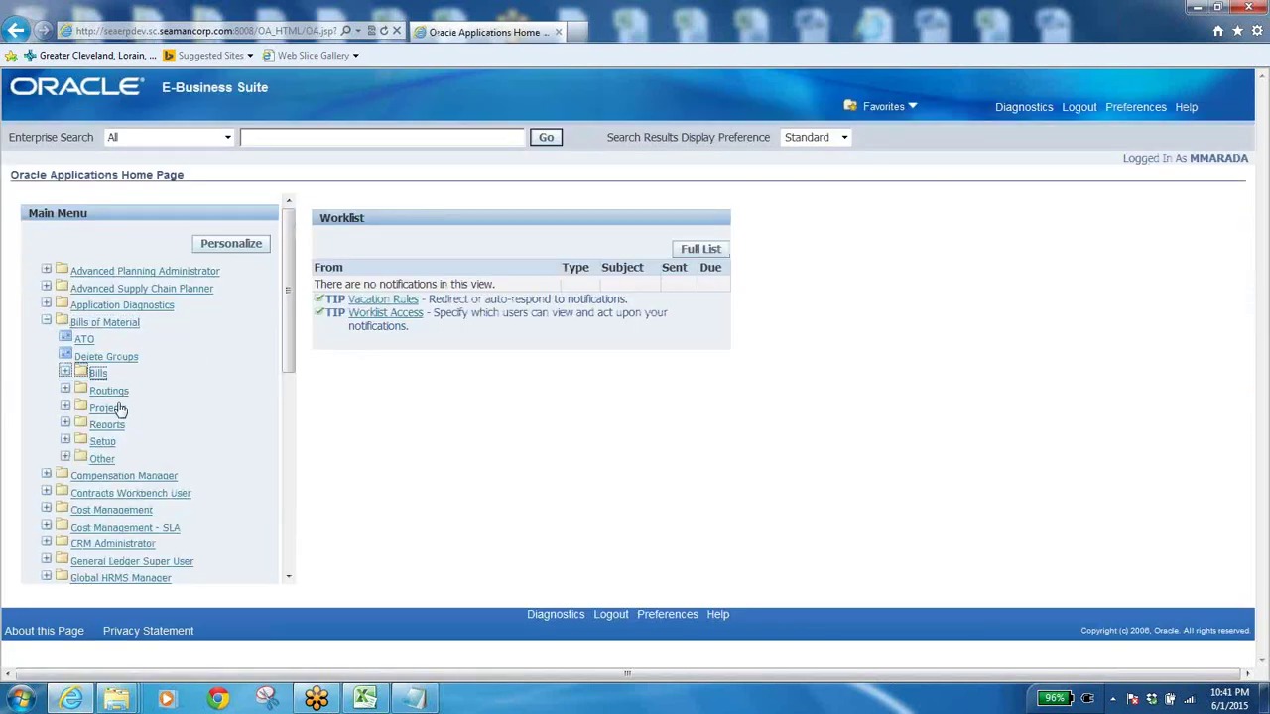
pyautogui.click(98, 373)
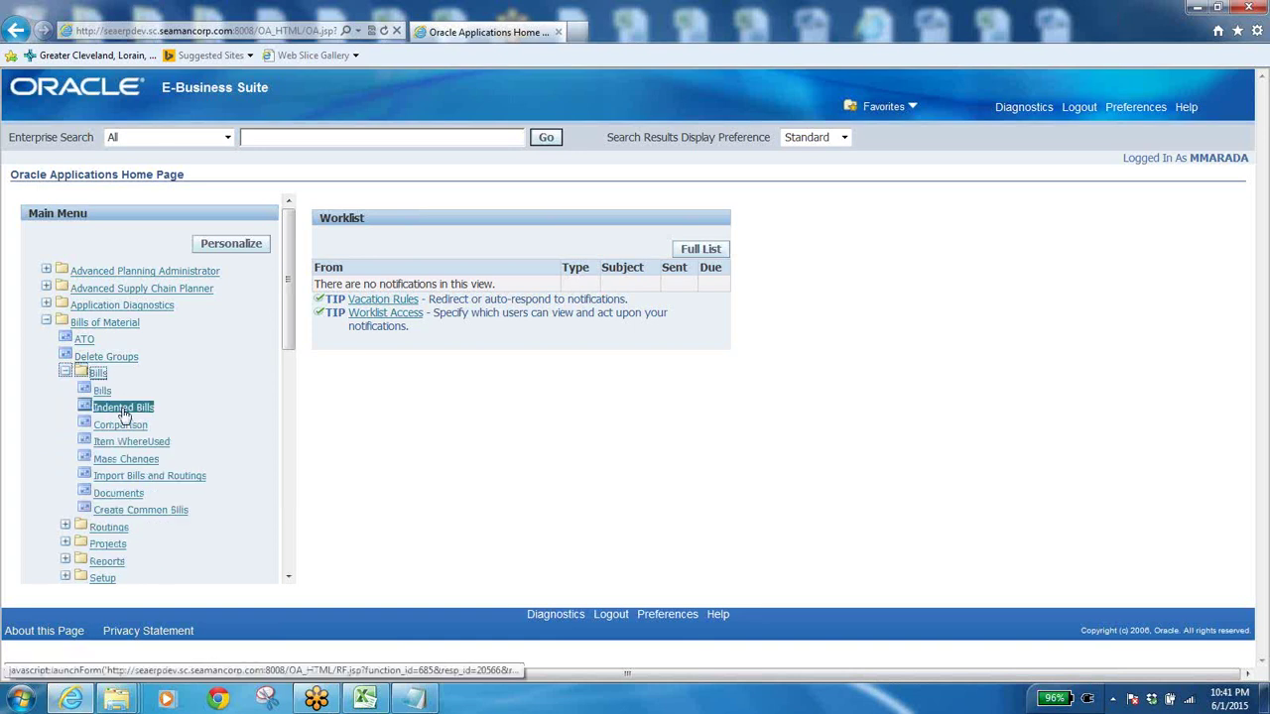
pyautogui.click(123, 409)
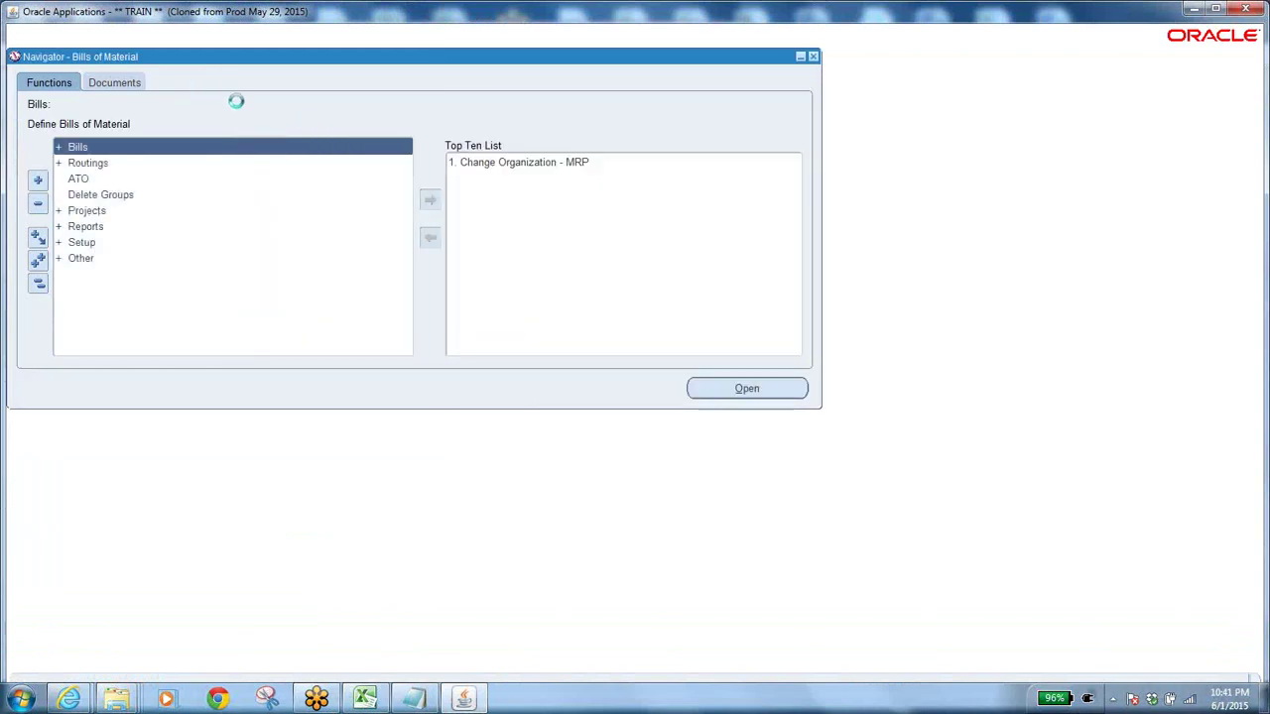
# Switch to the SEA Purchasing Super User responsibility.
pyautogui.click(266, 431)
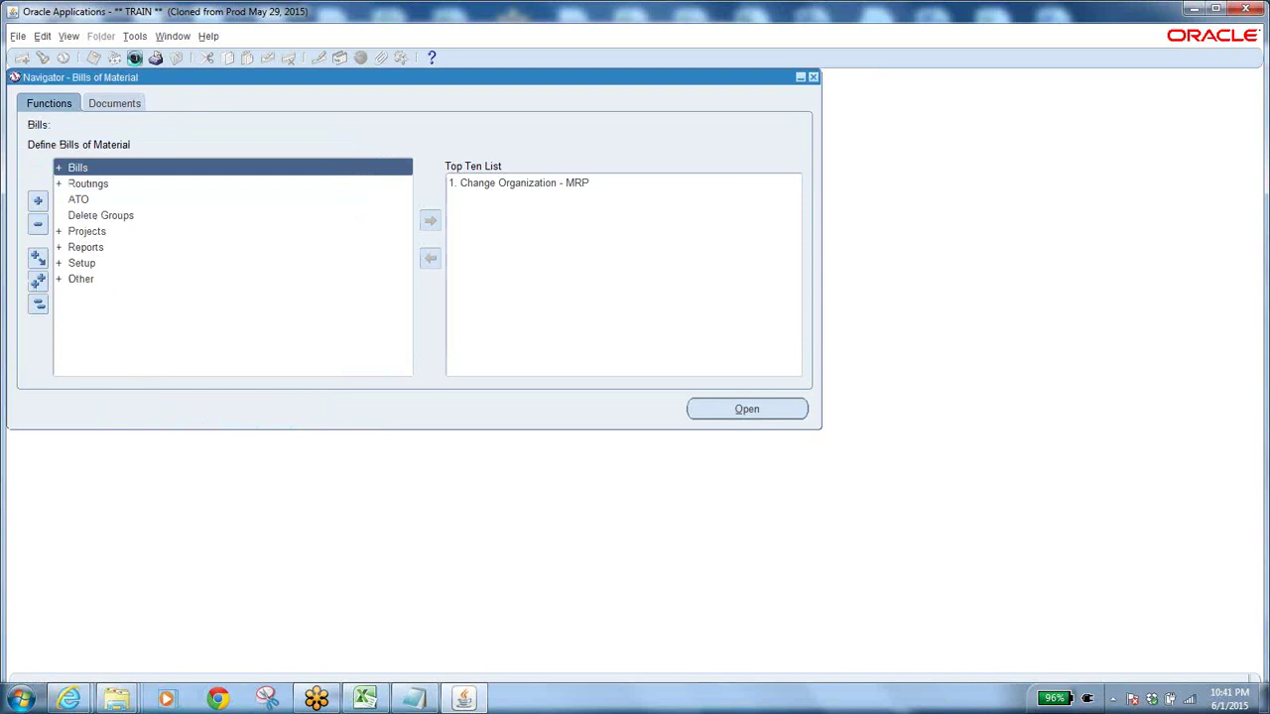
pyautogui.click(134, 57)
pyautogui.write('s%')
pyautogui.press('Return')
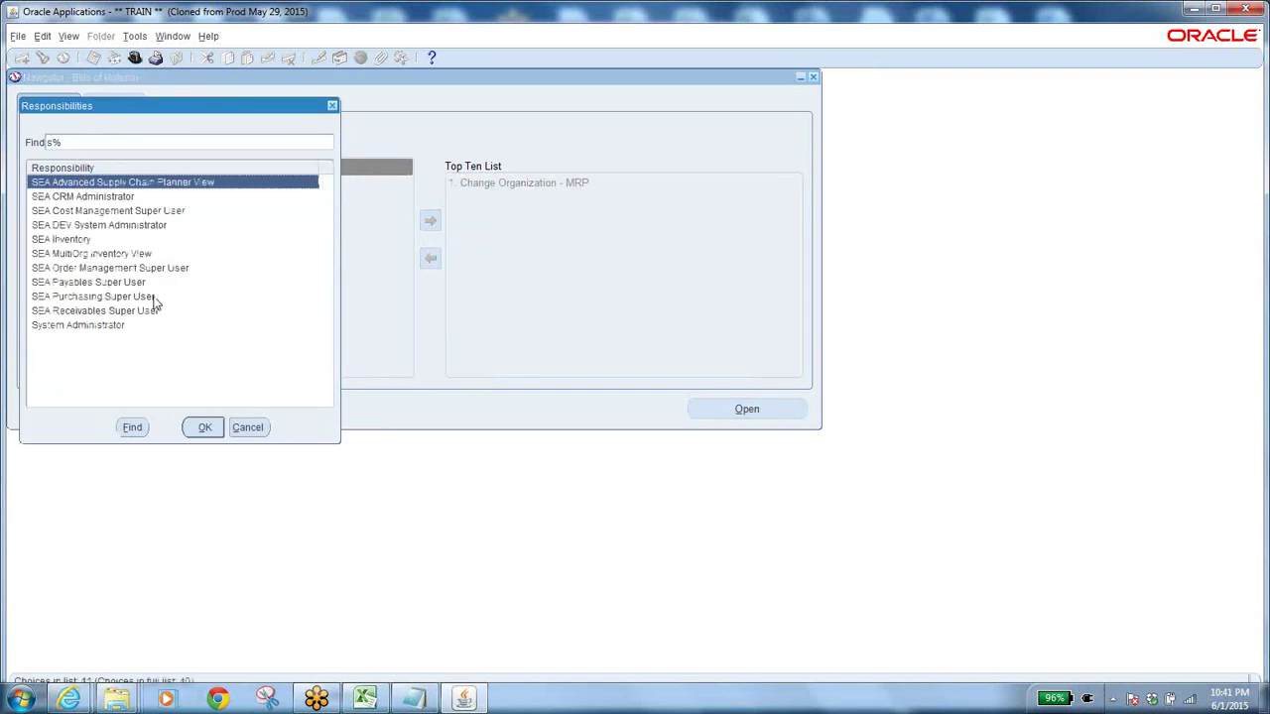
pyautogui.click(151, 297)
pyautogui.click(203, 428)
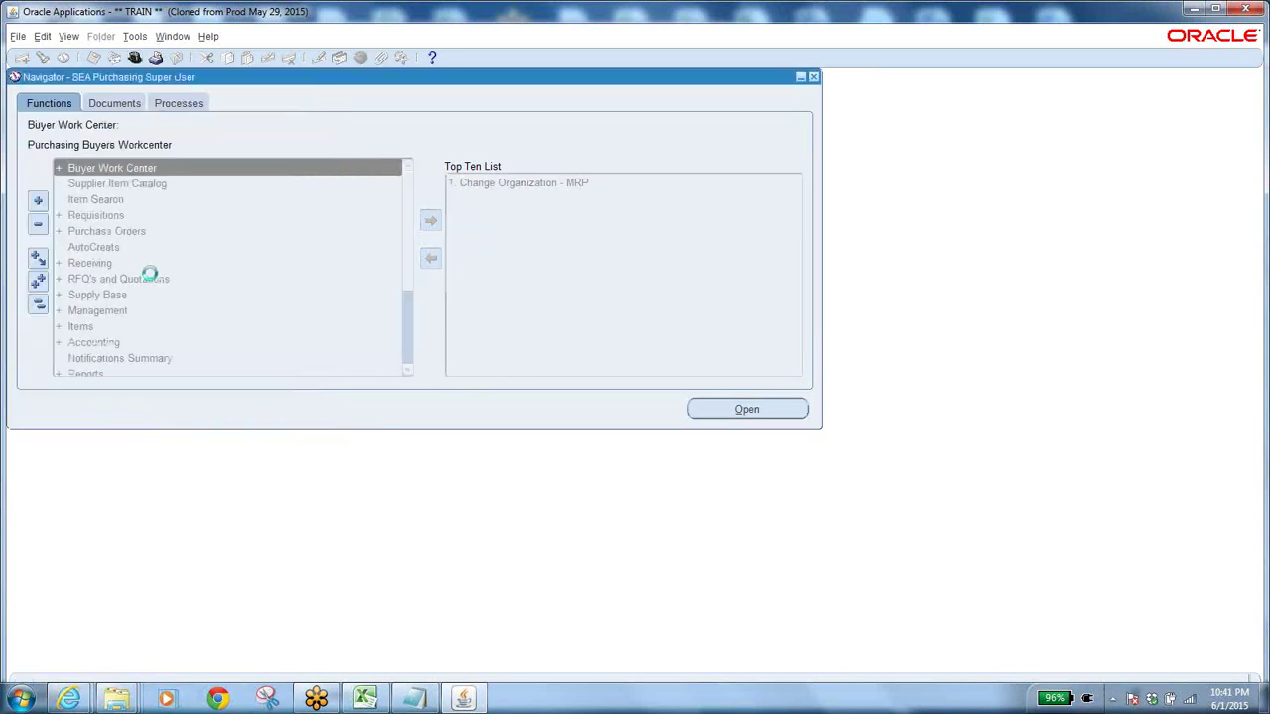
# Find purchase order 13933 in the Purchase Order Summary.
pyautogui.doubleClick(109, 231)
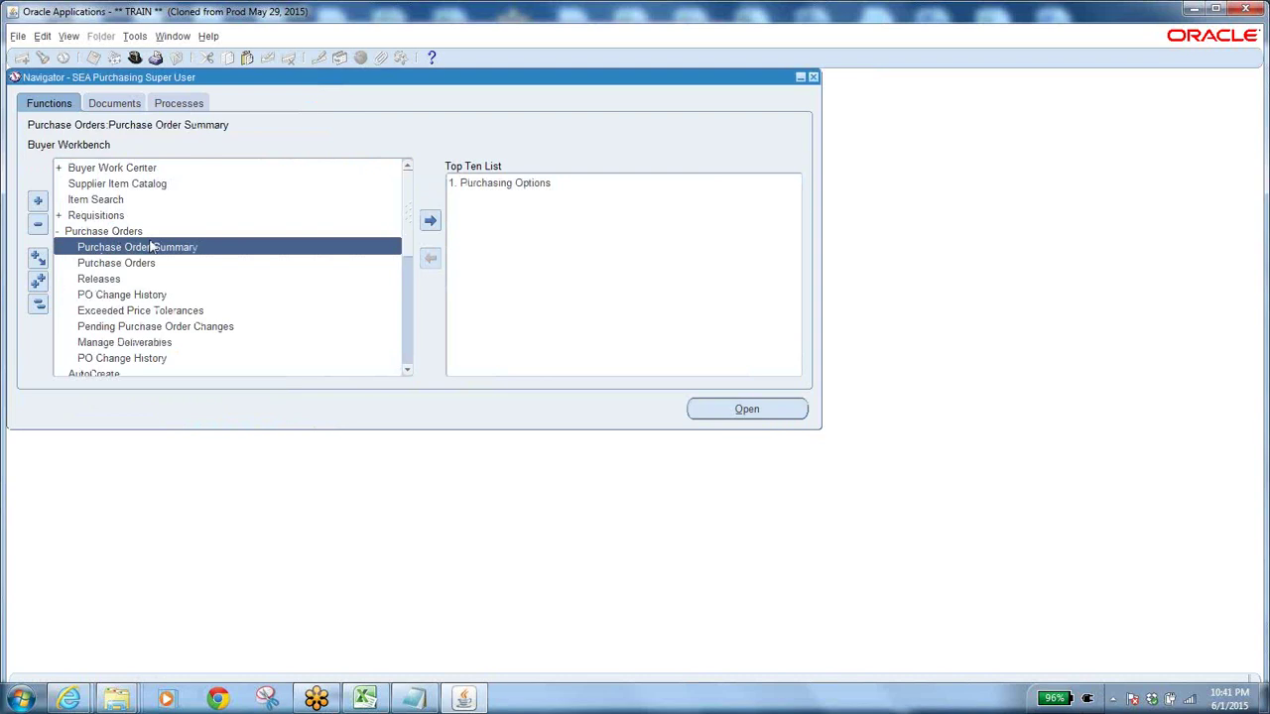
pyautogui.doubleClick(151, 247)
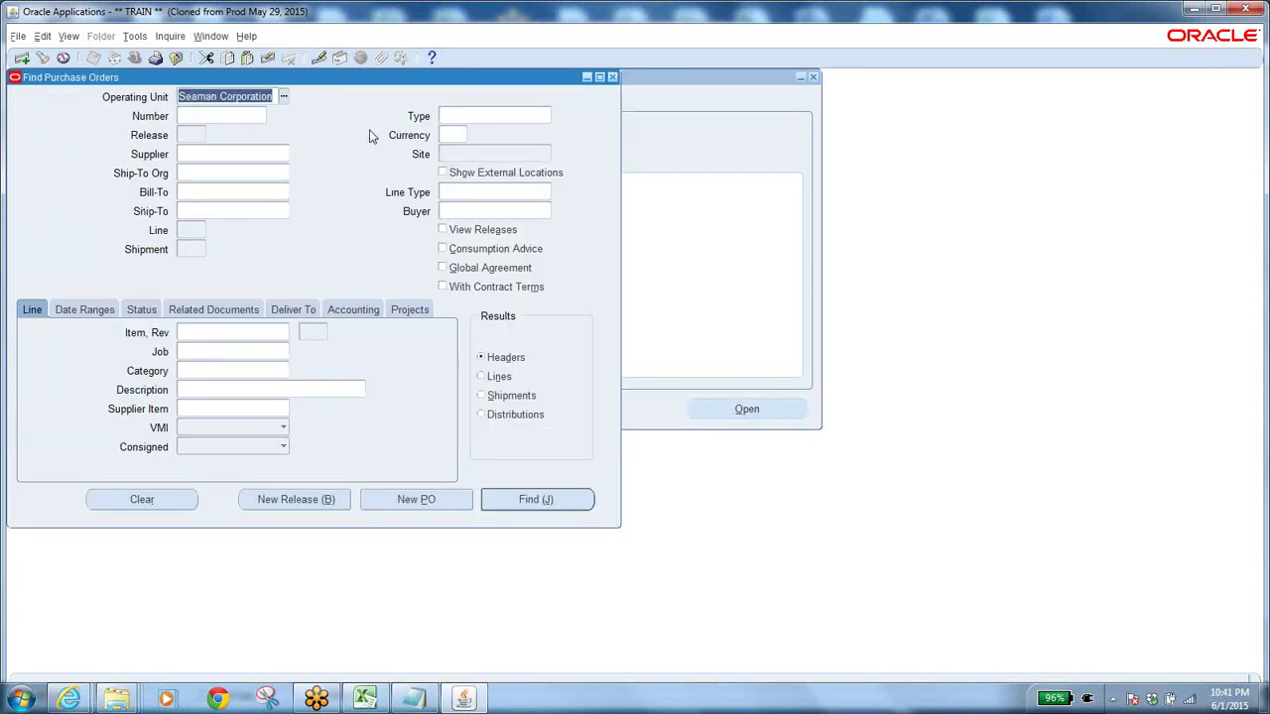
pyautogui.click(180, 501)
pyautogui.click(211, 116)
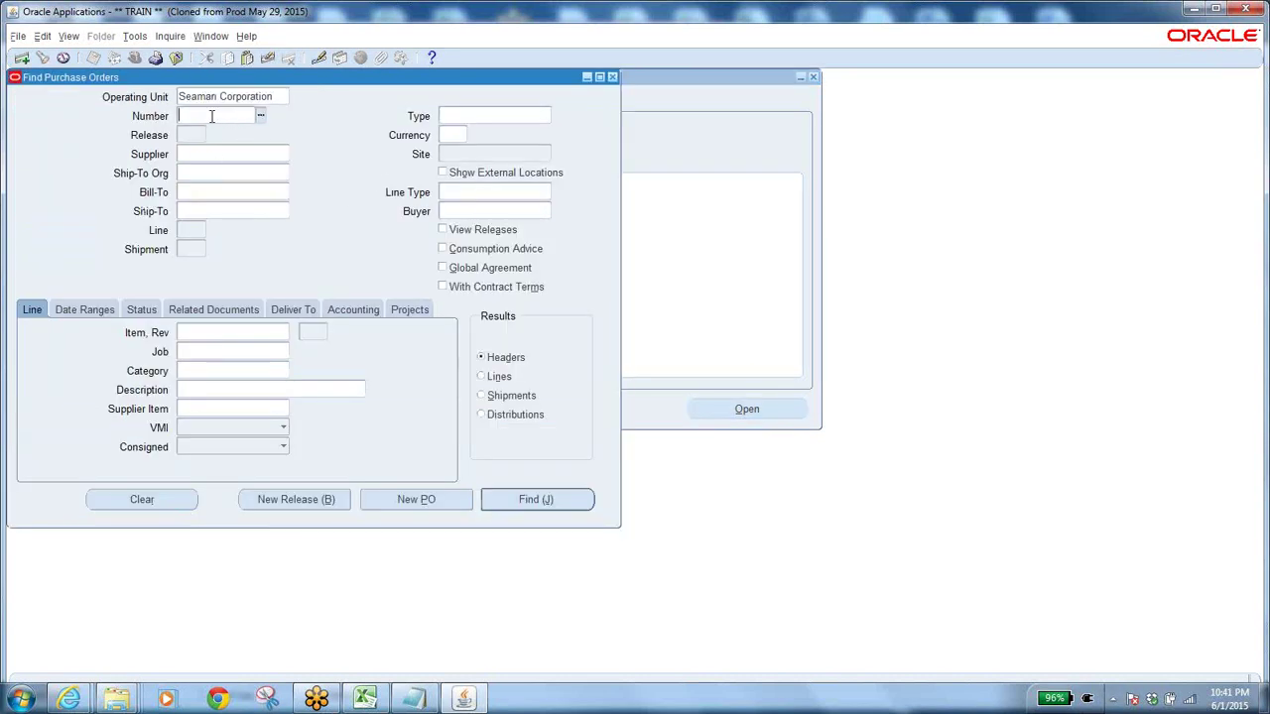
pyautogui.press('Tab')
pyautogui.click(536, 501)
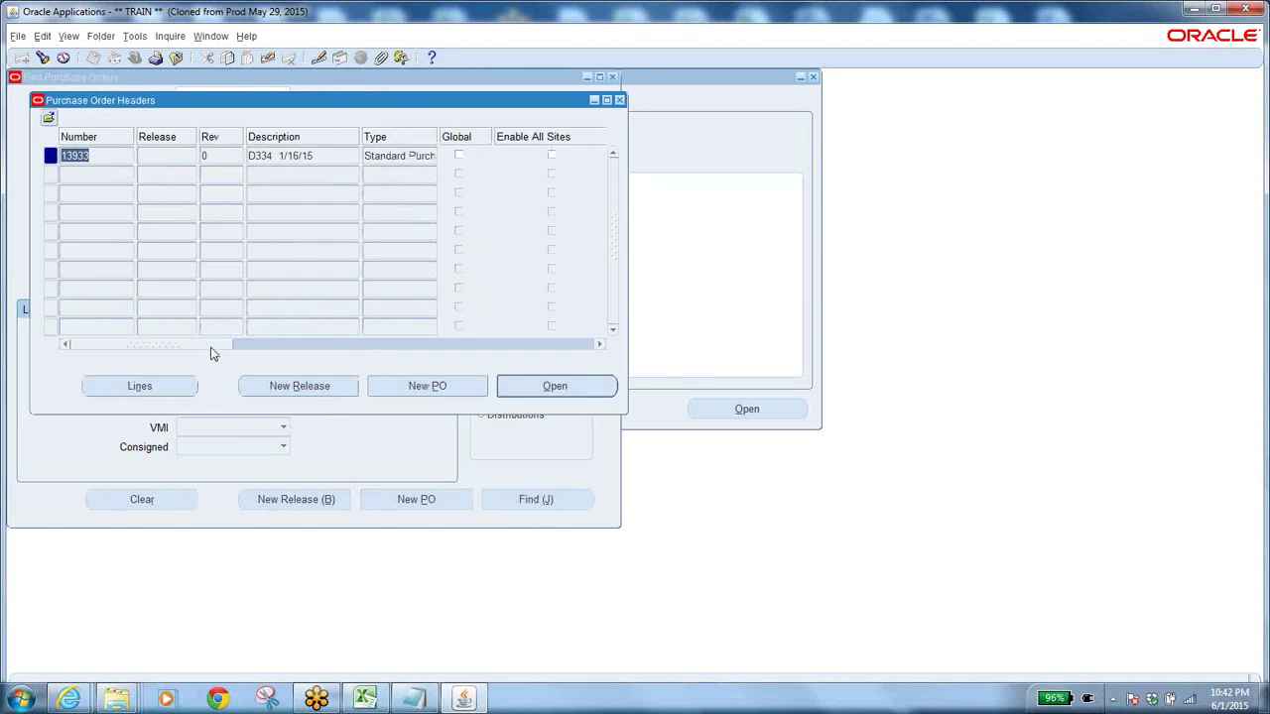
# View the action history of PO 13933 and check the Submit entry.
pyautogui.moveTo(210, 350); pyautogui.dragTo(291, 354)
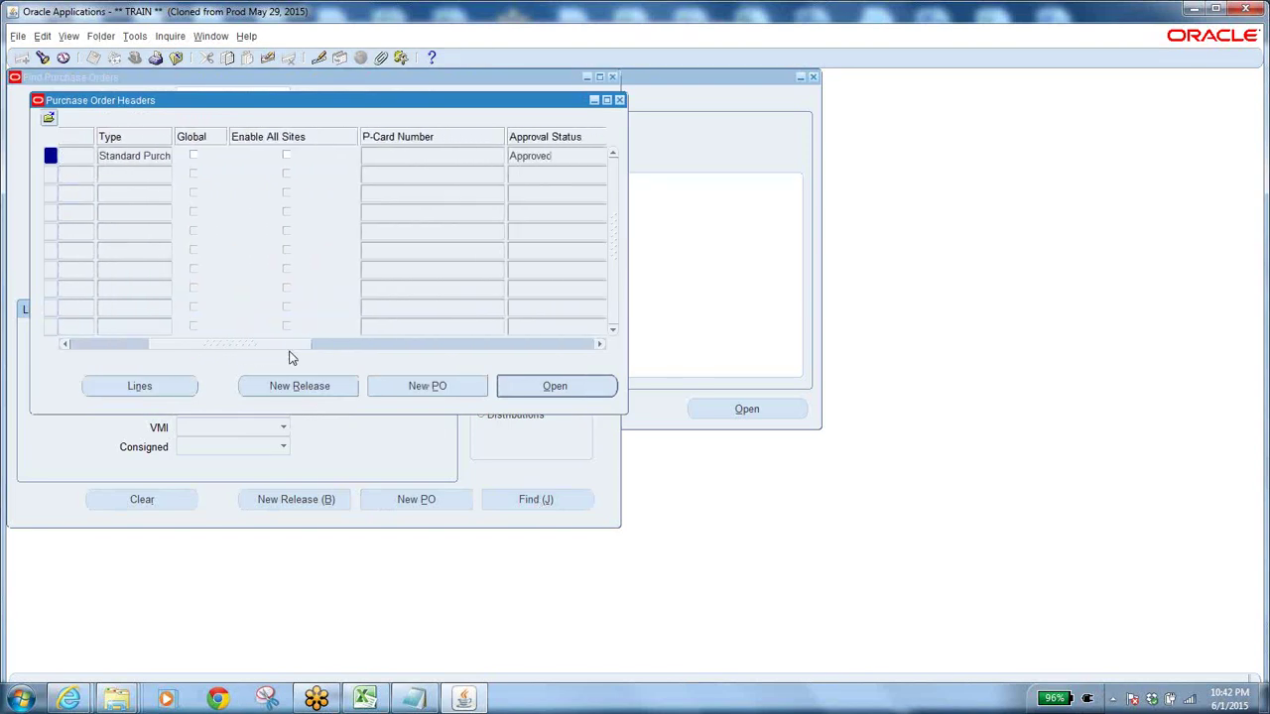
pyautogui.click(169, 40)
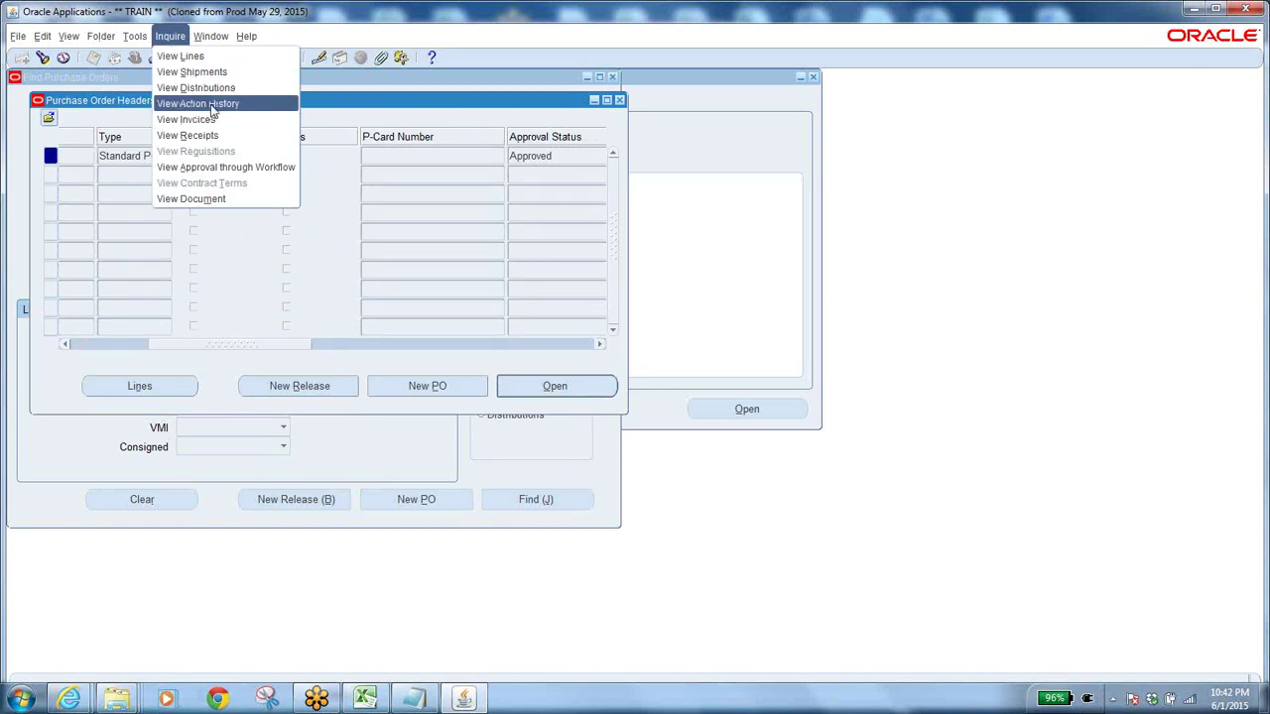
pyautogui.click(212, 105)
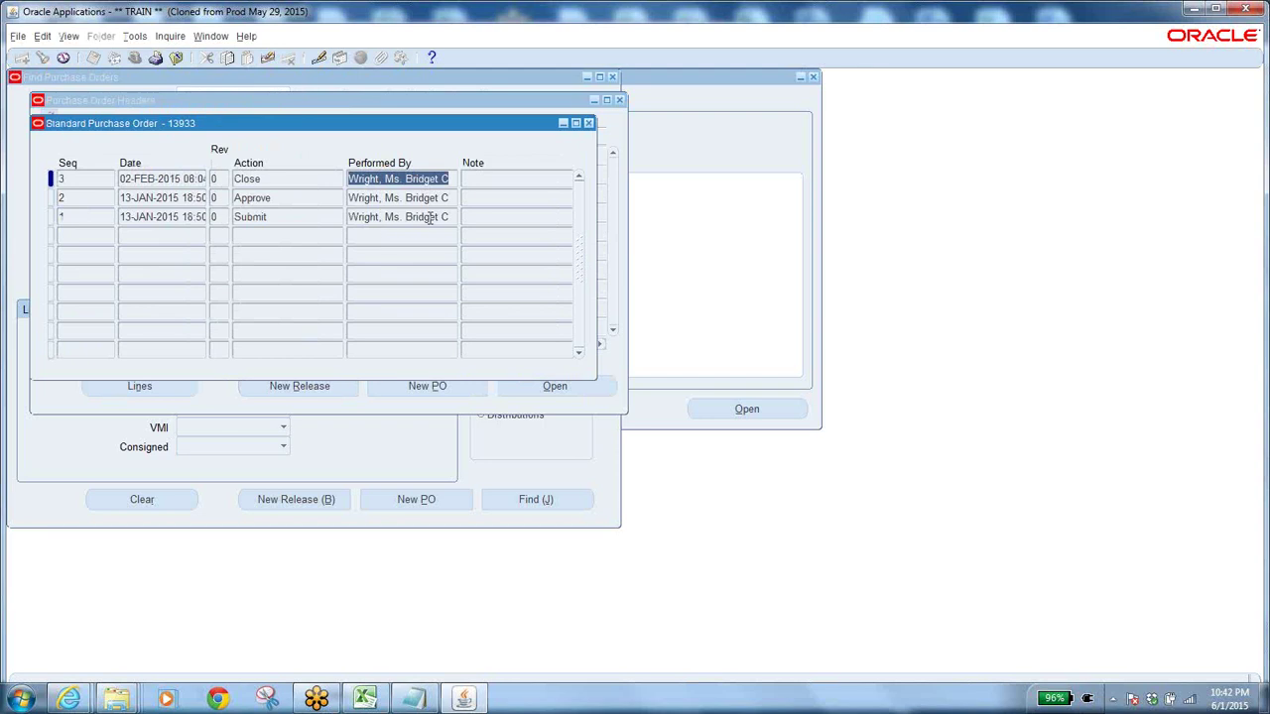
pyautogui.click(430, 218)
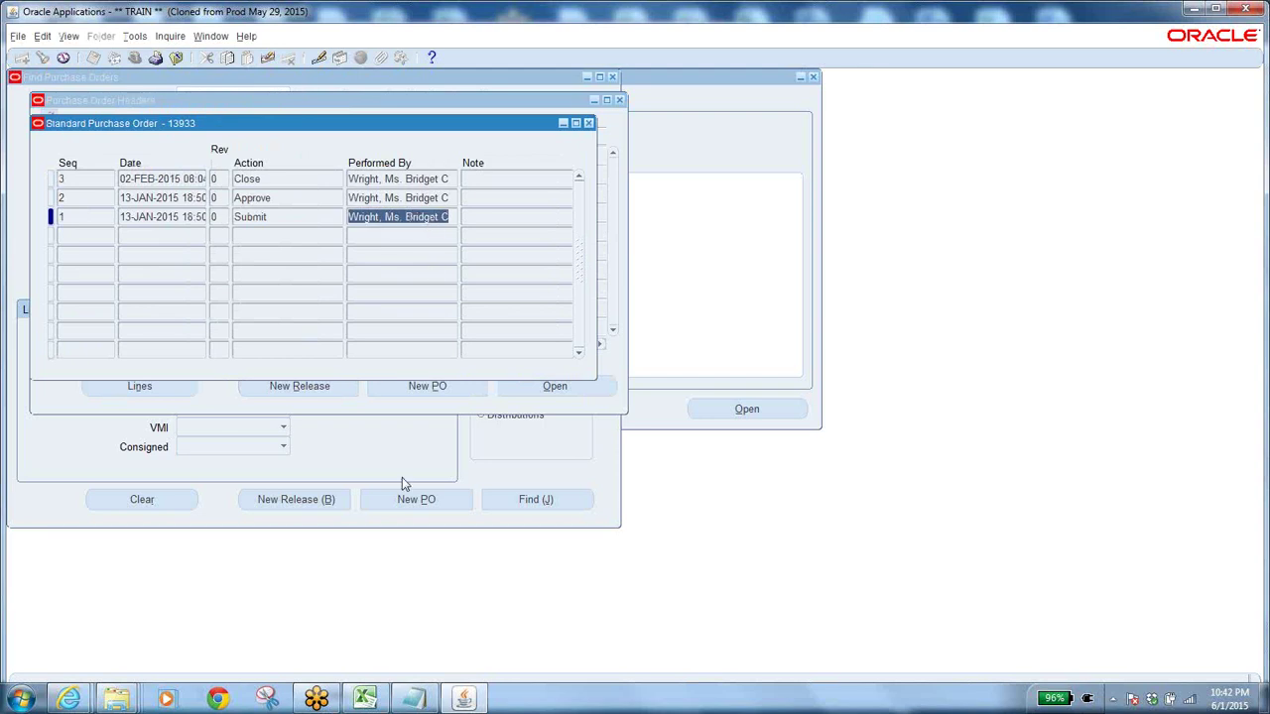
pyautogui.click(365, 700)
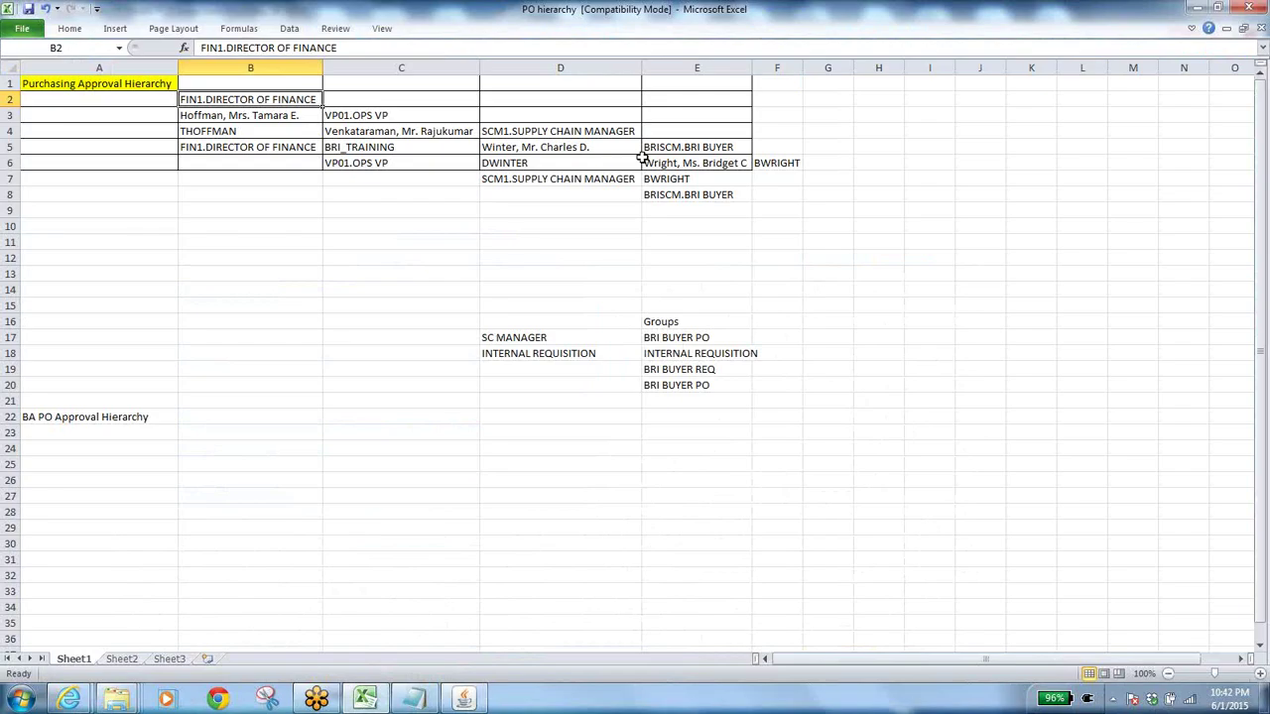
pyautogui.click(693, 160)
pyautogui.click(582, 147)
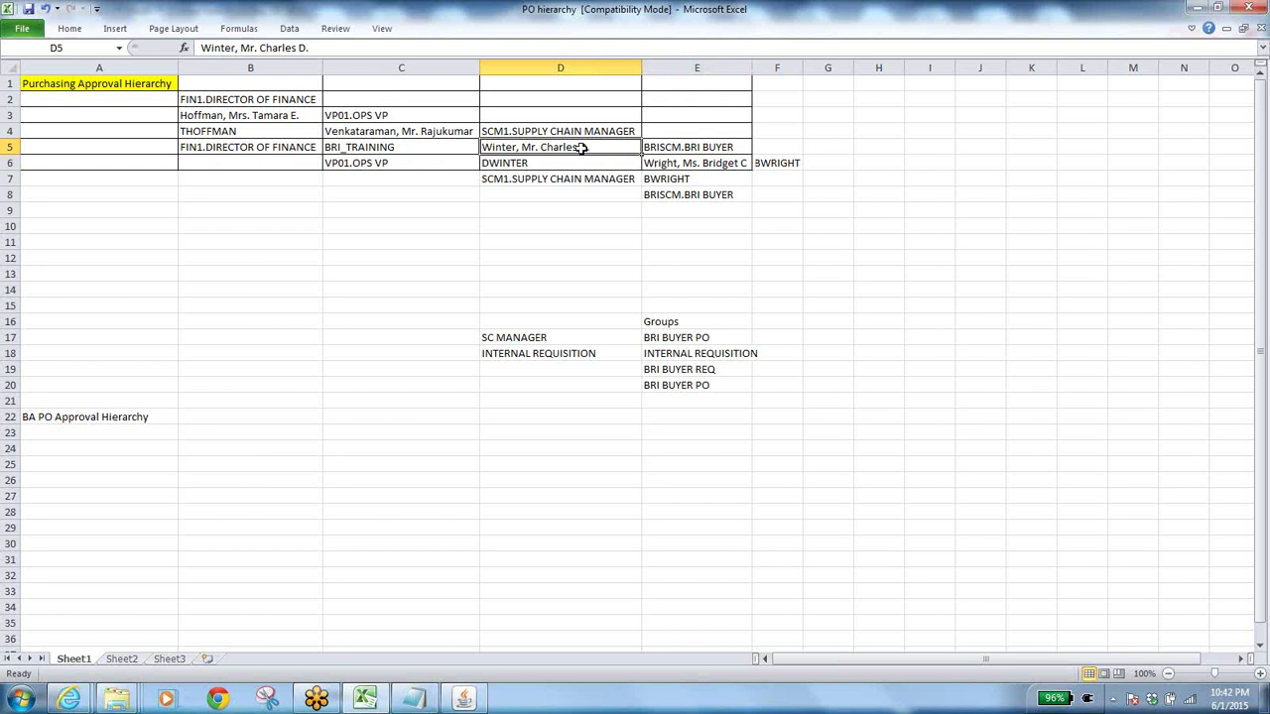
pyautogui.click(447, 132)
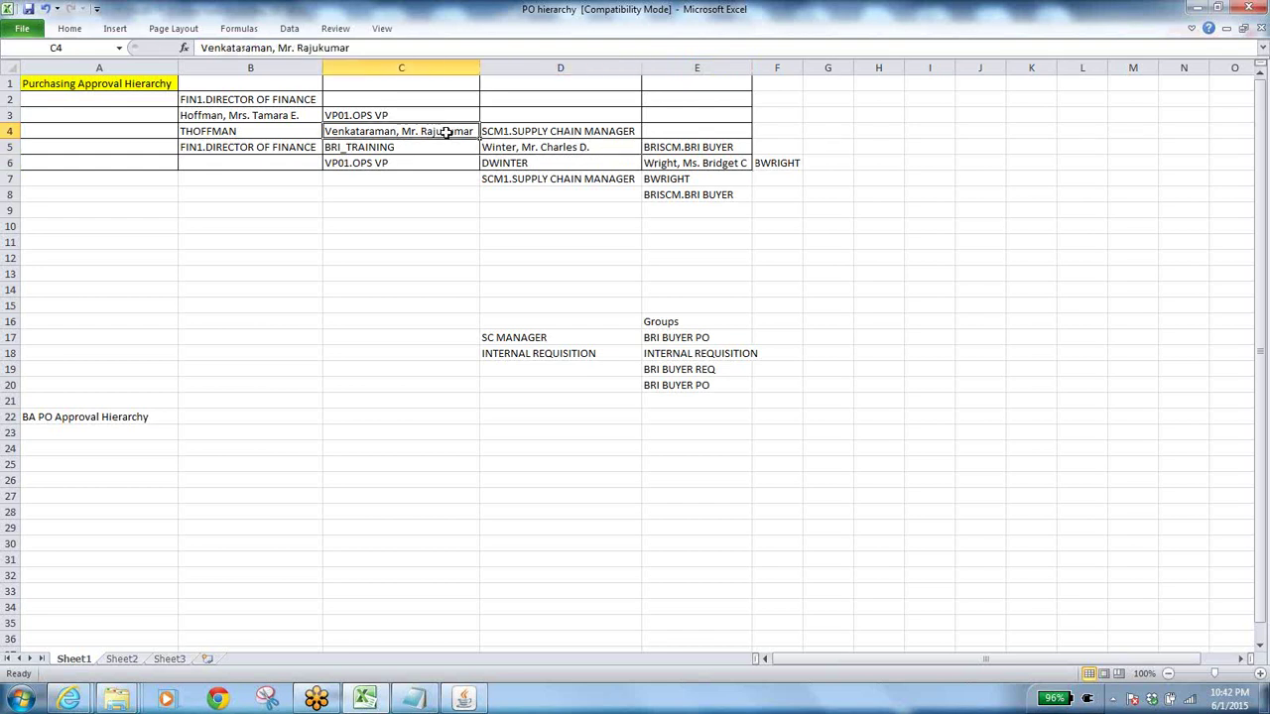
pyautogui.click(292, 115)
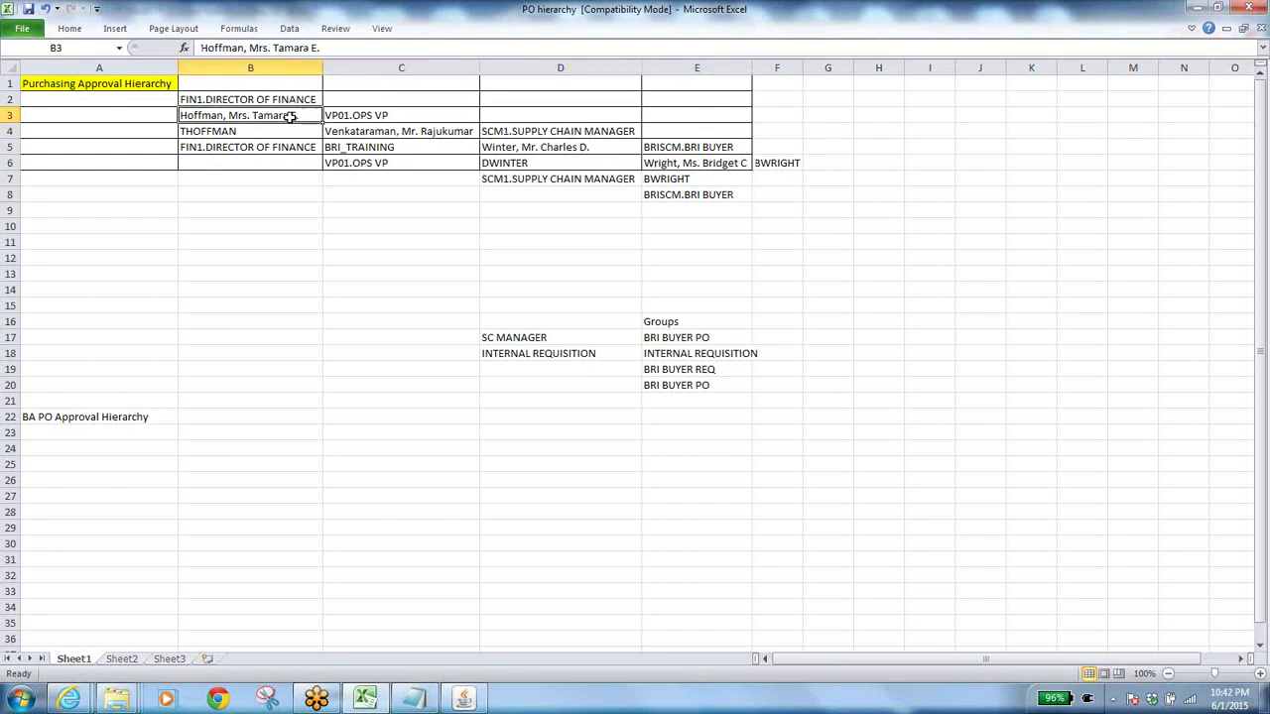
pyautogui.click(464, 700)
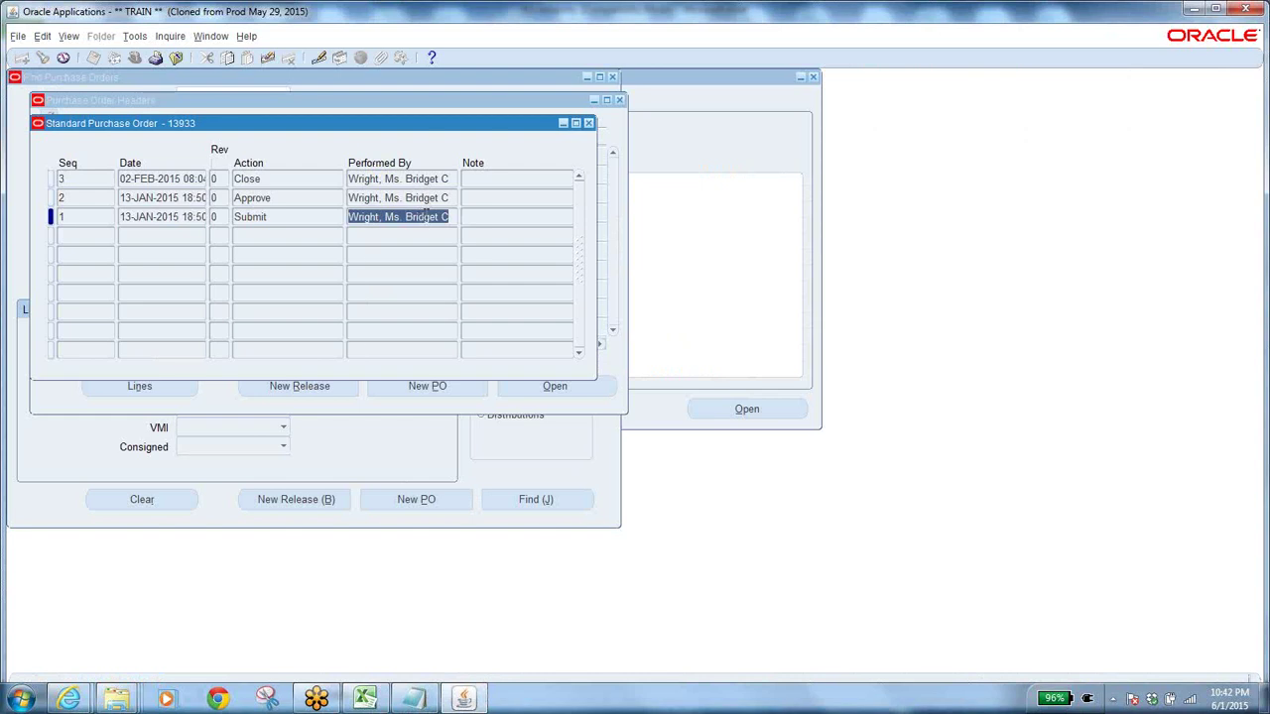
# Check the Approve and Close actions, then close the action history window.
pyautogui.click(425, 215)
pyautogui.click(443, 197)
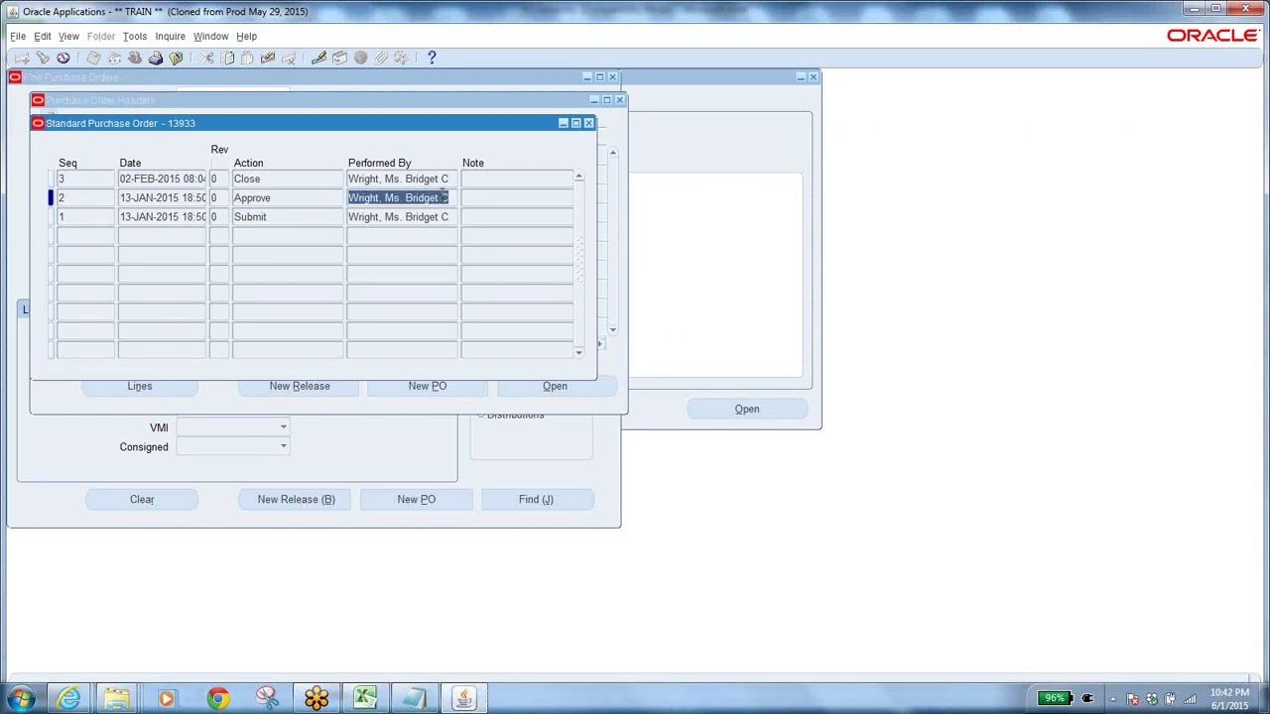
pyautogui.click(443, 179)
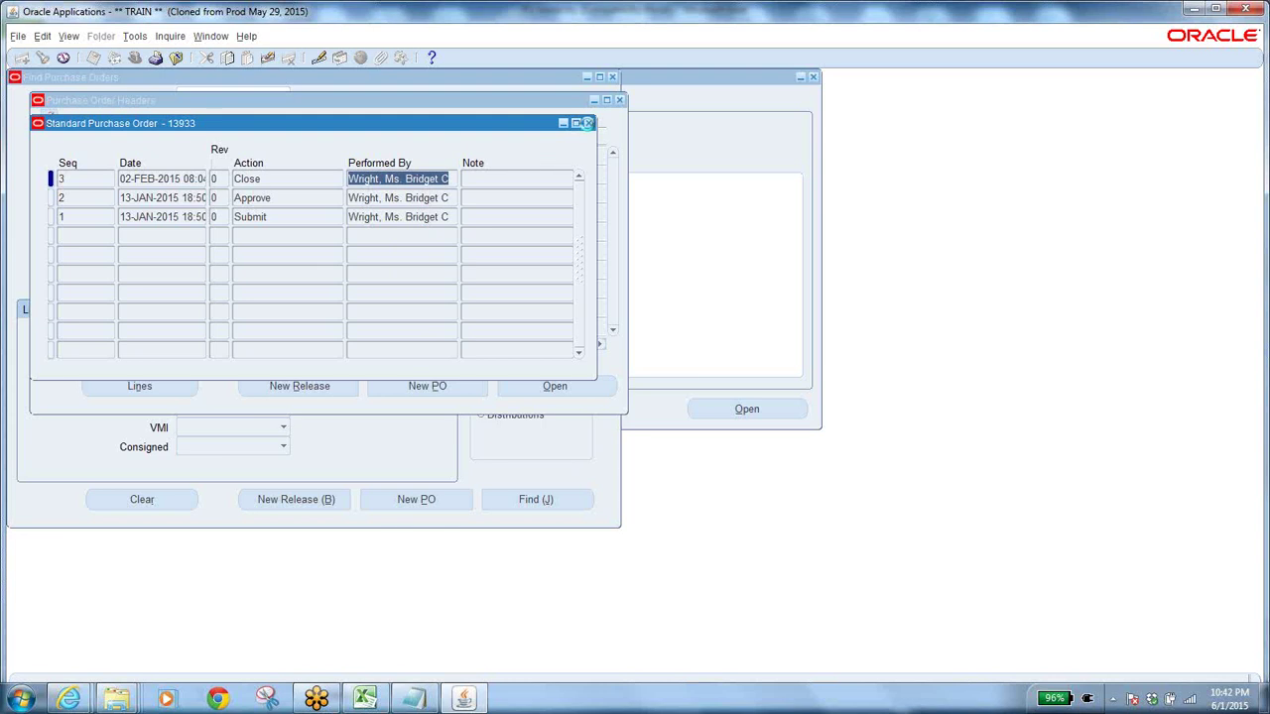
pyautogui.click(588, 123)
# View the PO approval through workflow in the browser, then return to the purchase order headers.
pyautogui.click(170, 36)
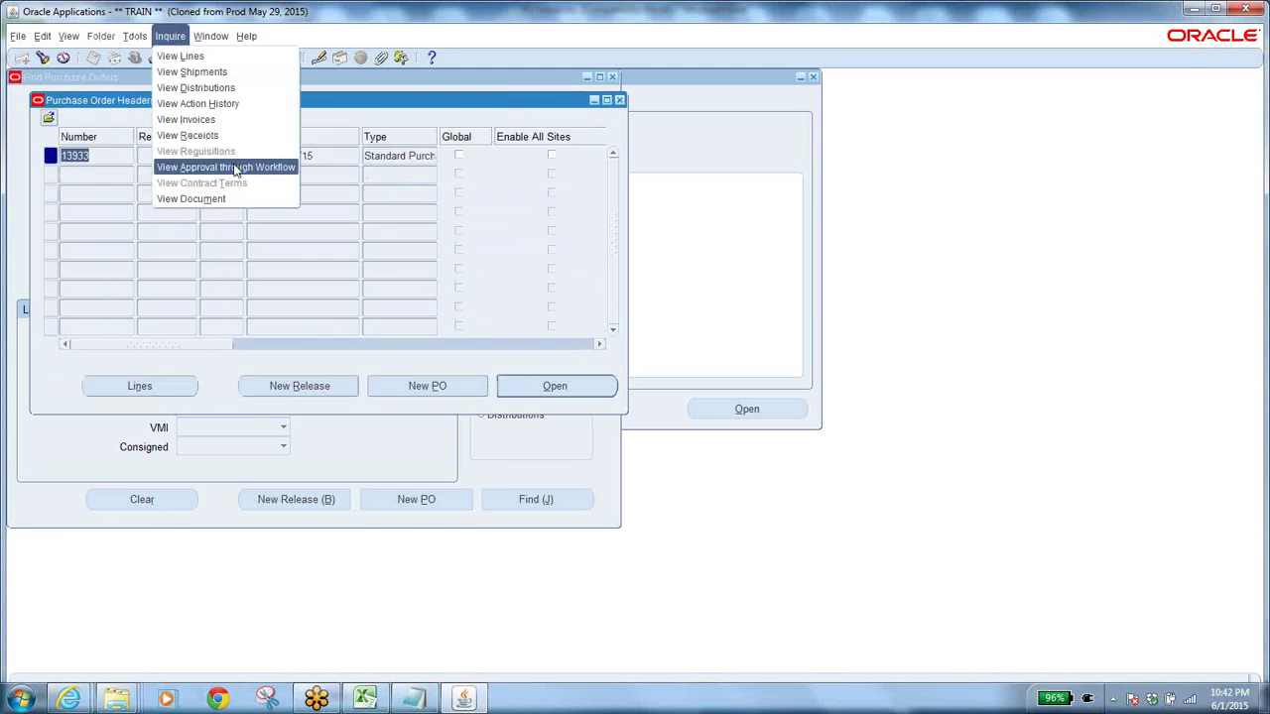
pyautogui.click(235, 167)
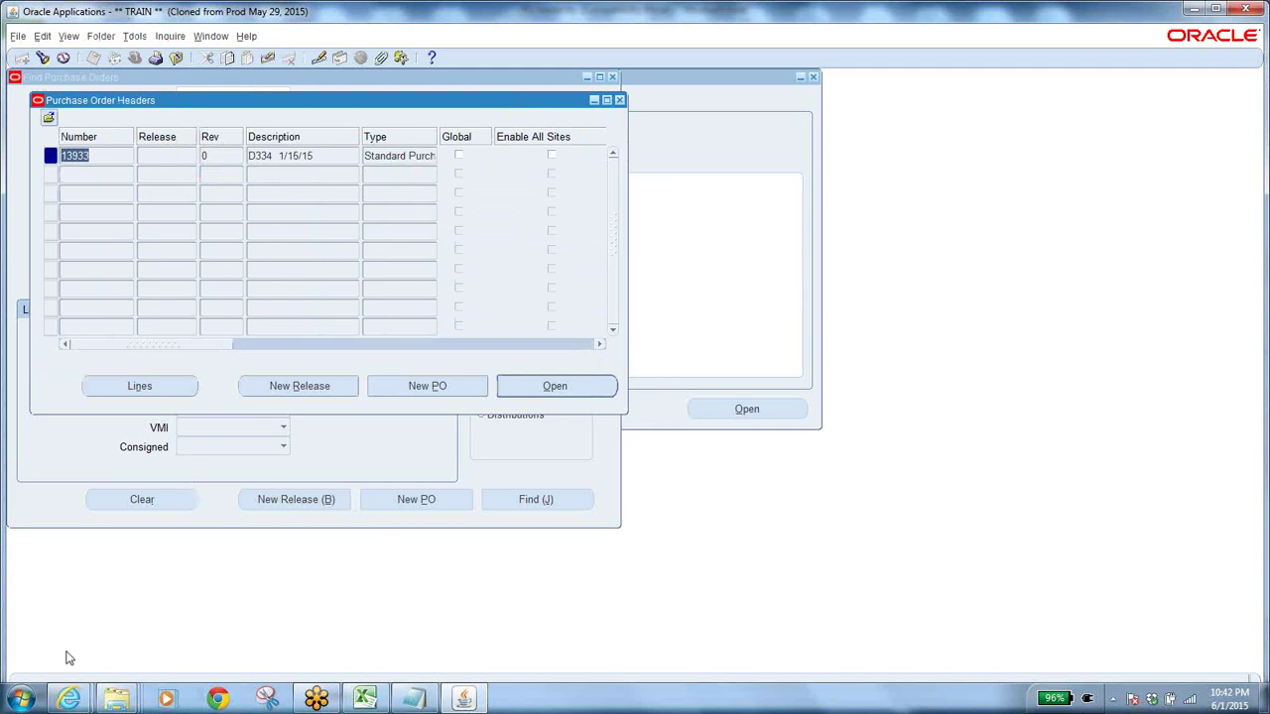
pyautogui.click(71, 698)
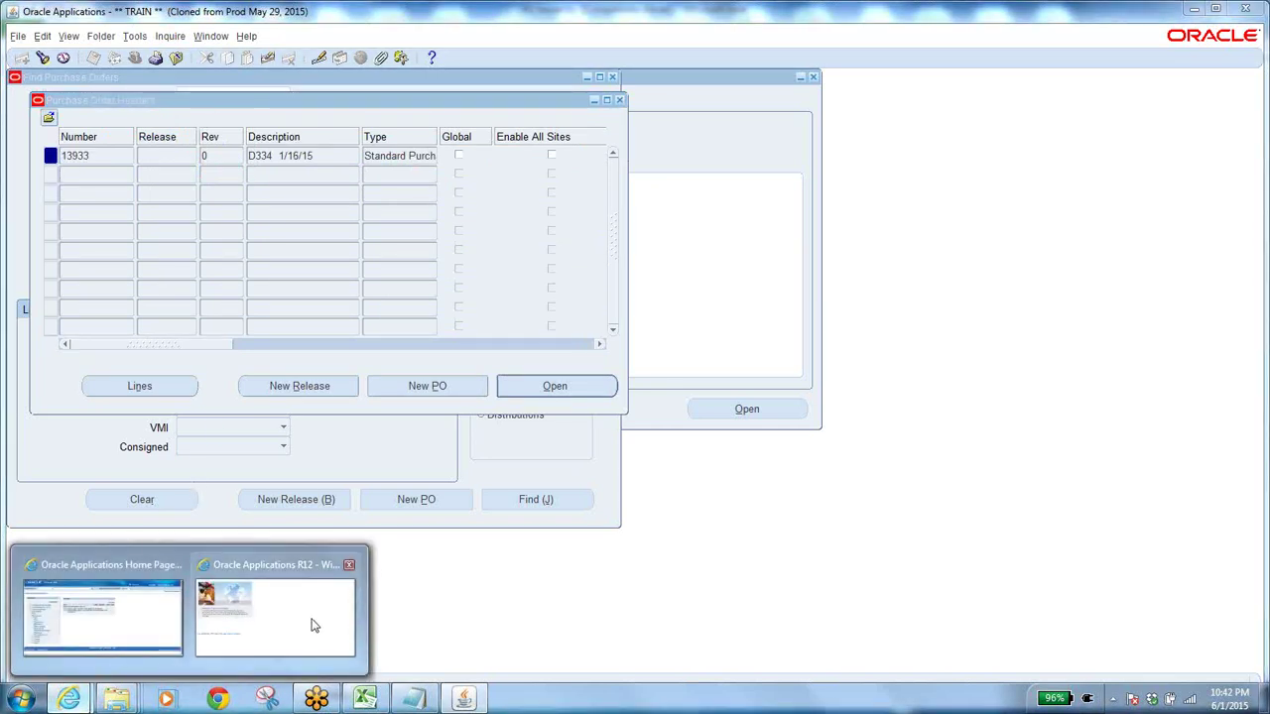
pyautogui.click(238, 640)
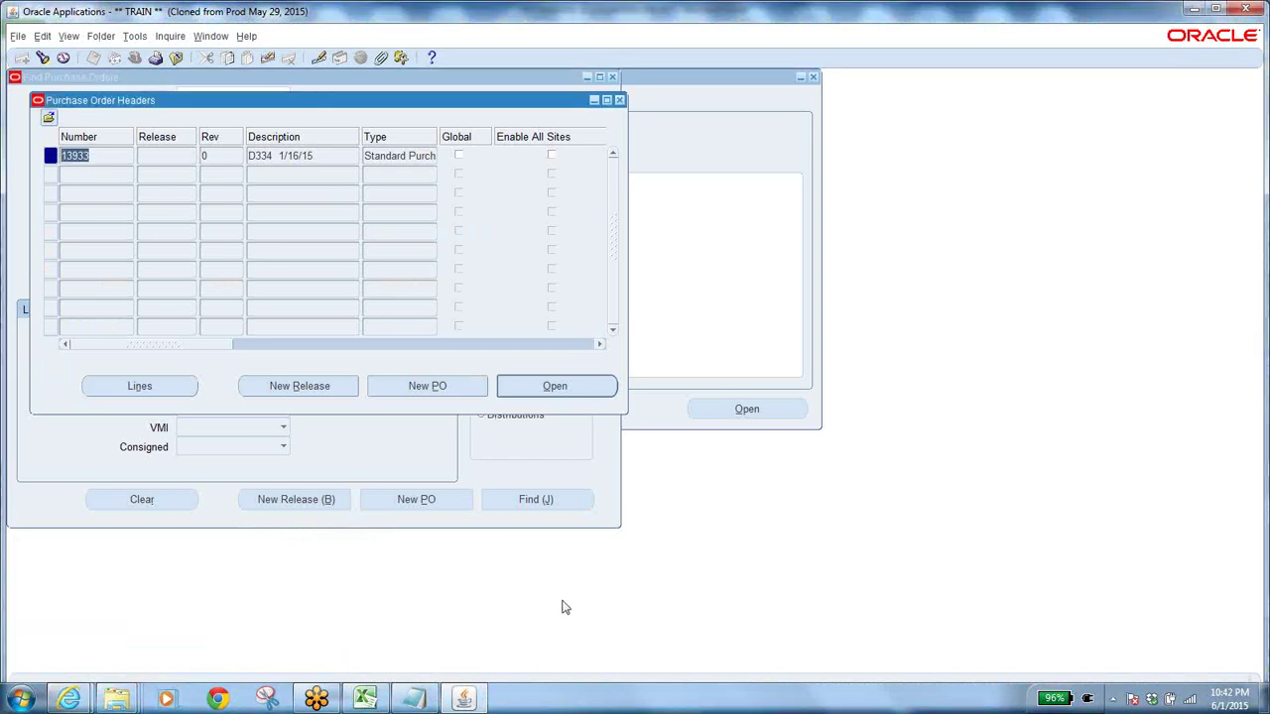
pyautogui.moveTo(72, 700)
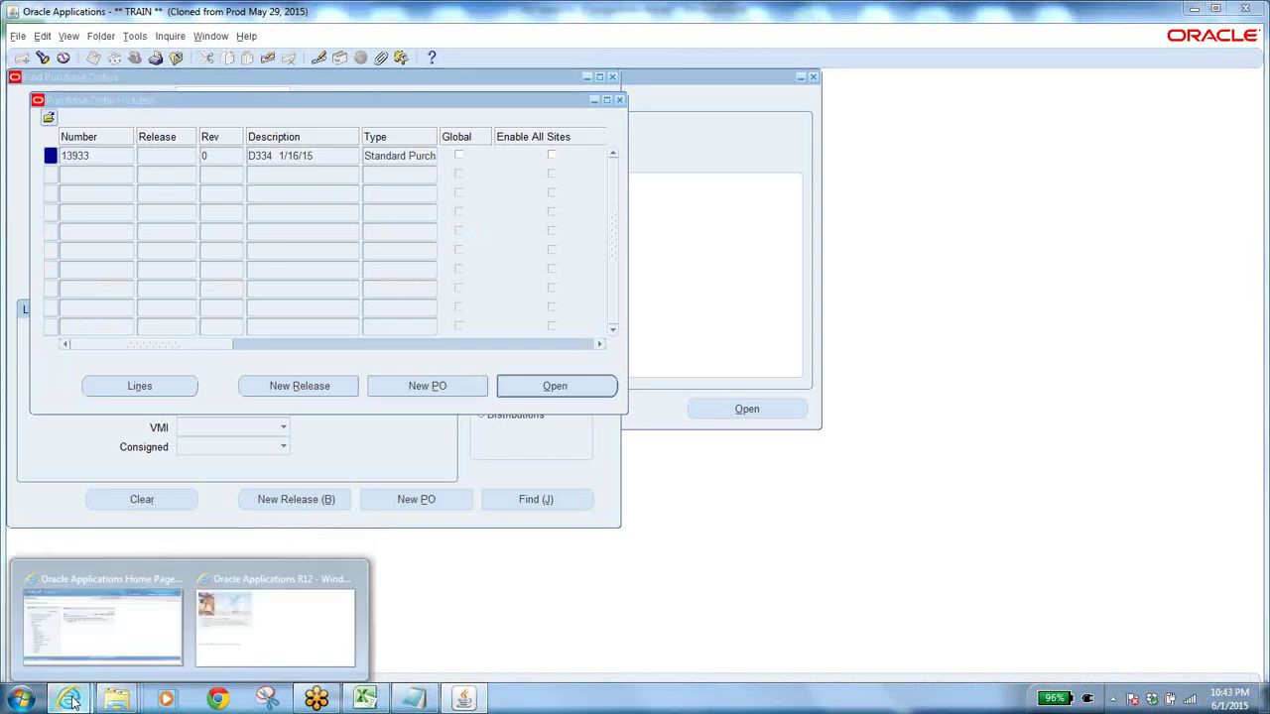
pyautogui.click(268, 629)
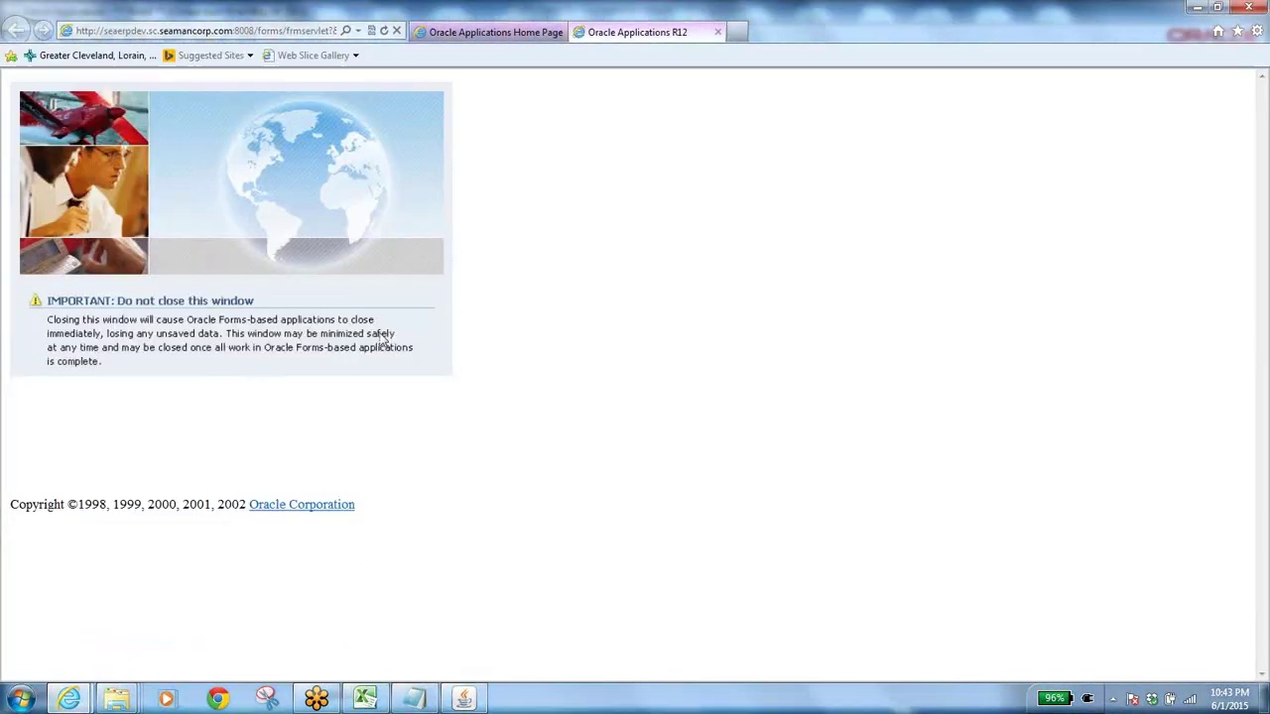
pyautogui.click(506, 32)
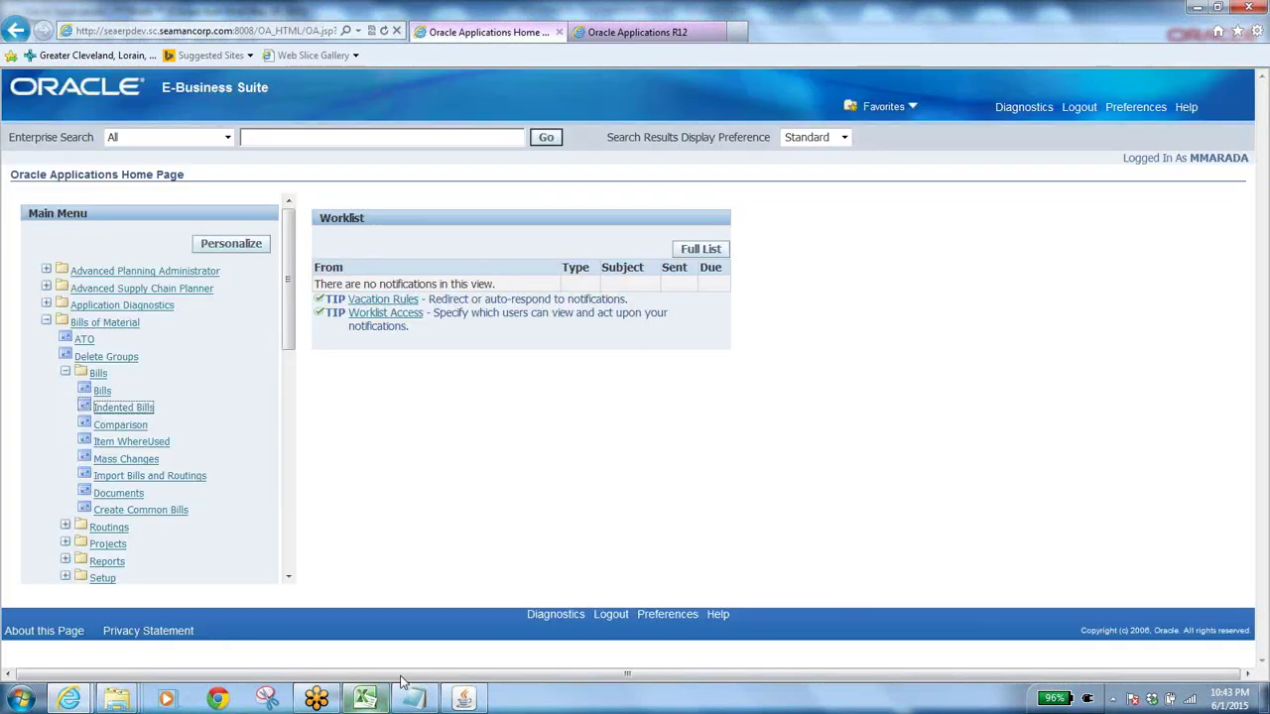
pyautogui.click(466, 699)
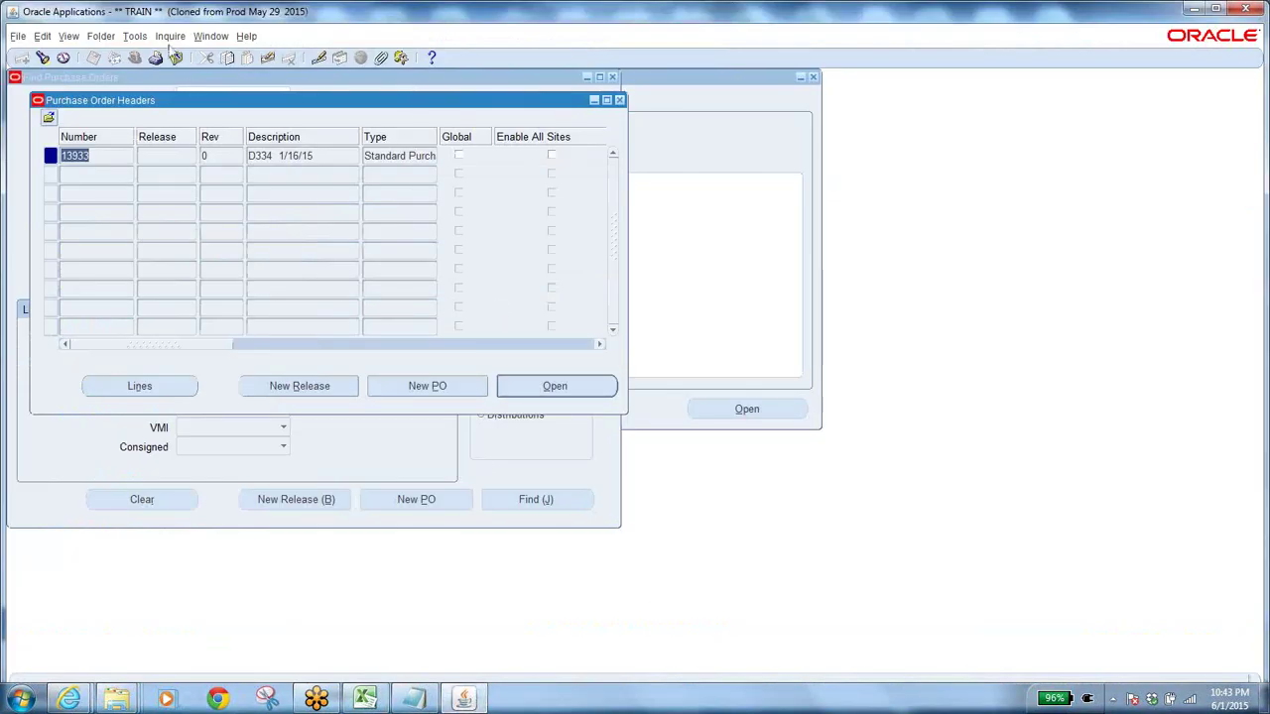
# View the approval through workflow again and return to the Find Purchase Orders form.
pyautogui.click(170, 37)
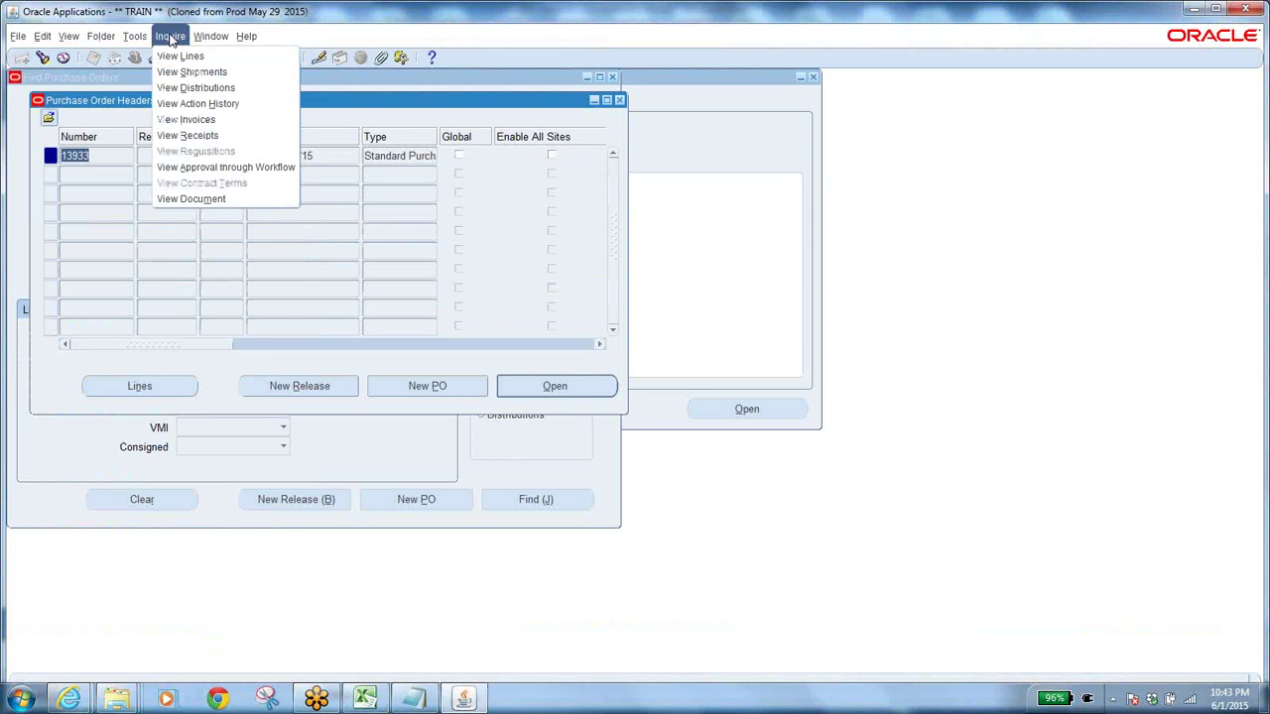
pyautogui.click(244, 169)
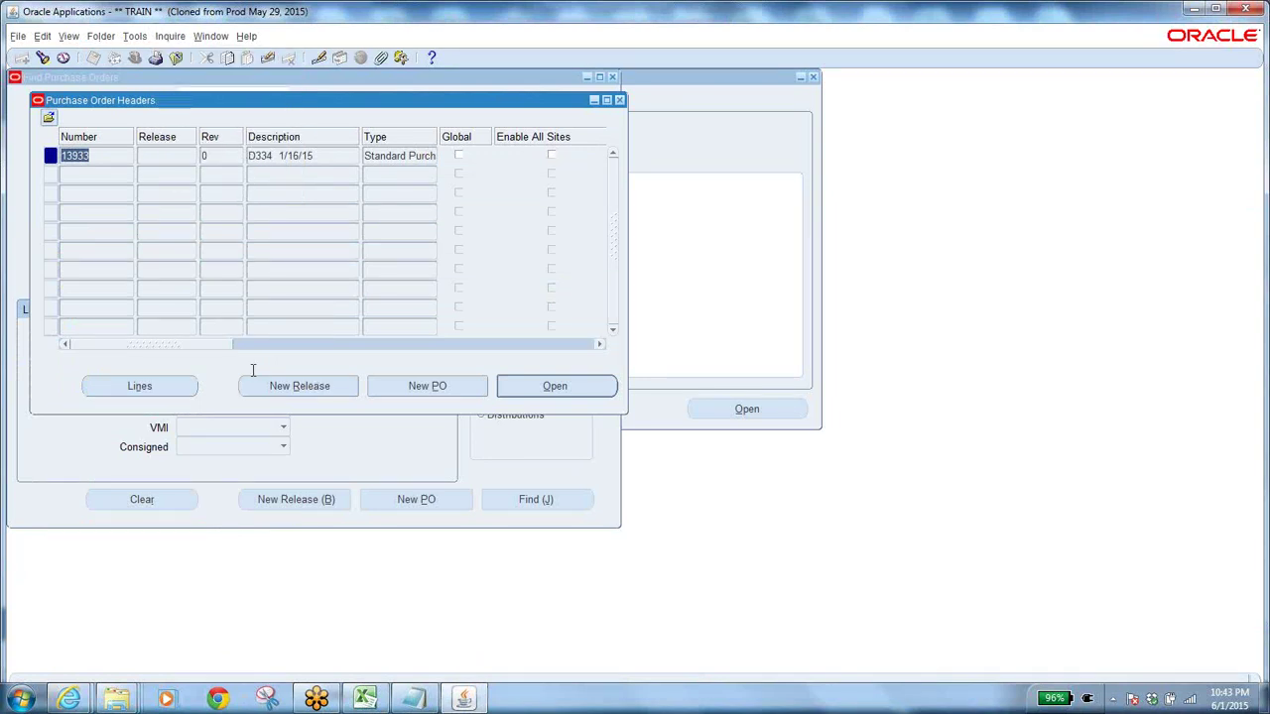
pyautogui.click(69, 699)
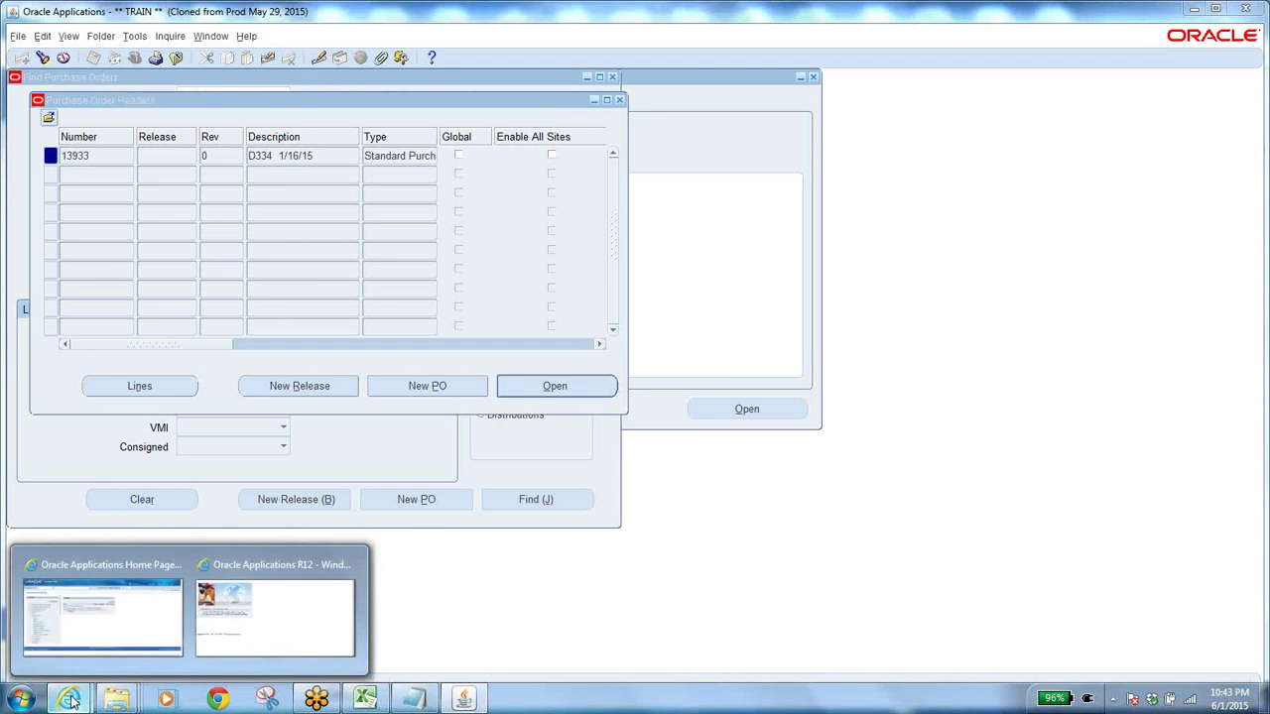
pyautogui.click(446, 525)
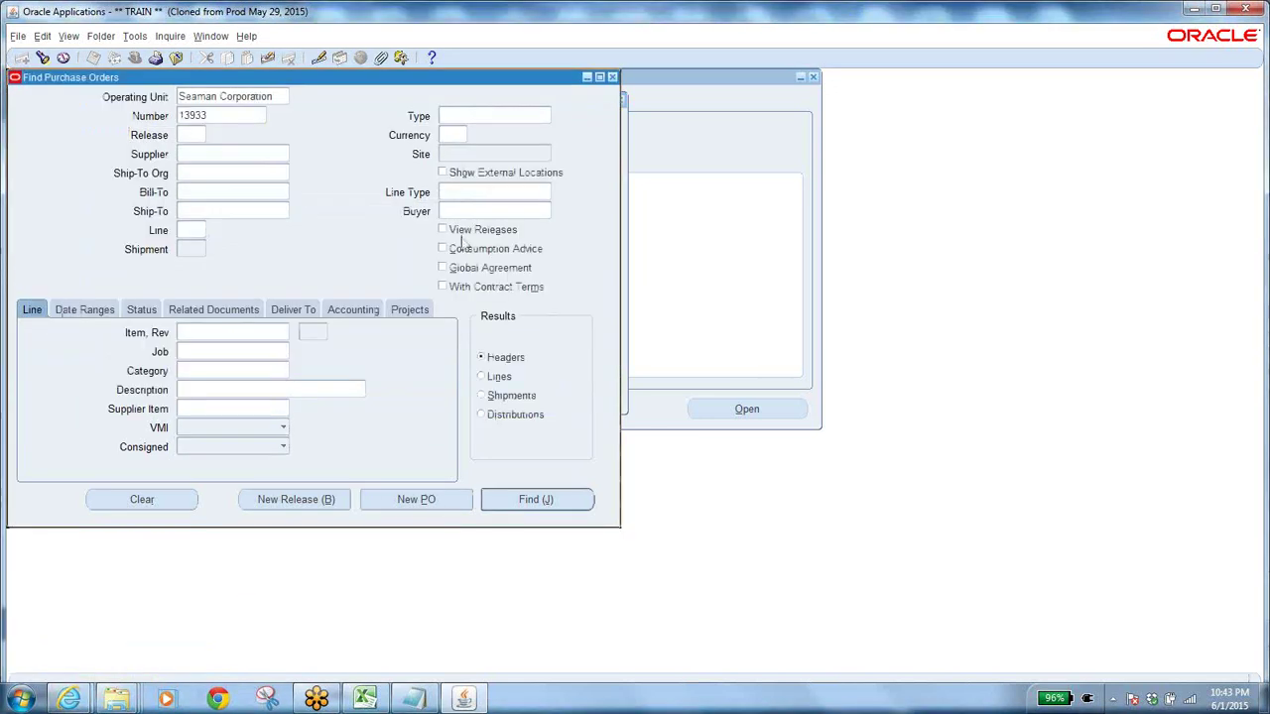
# Select requisition number 14959 in the notes and return to Oracle Purchasing.
pyautogui.click(413, 700)
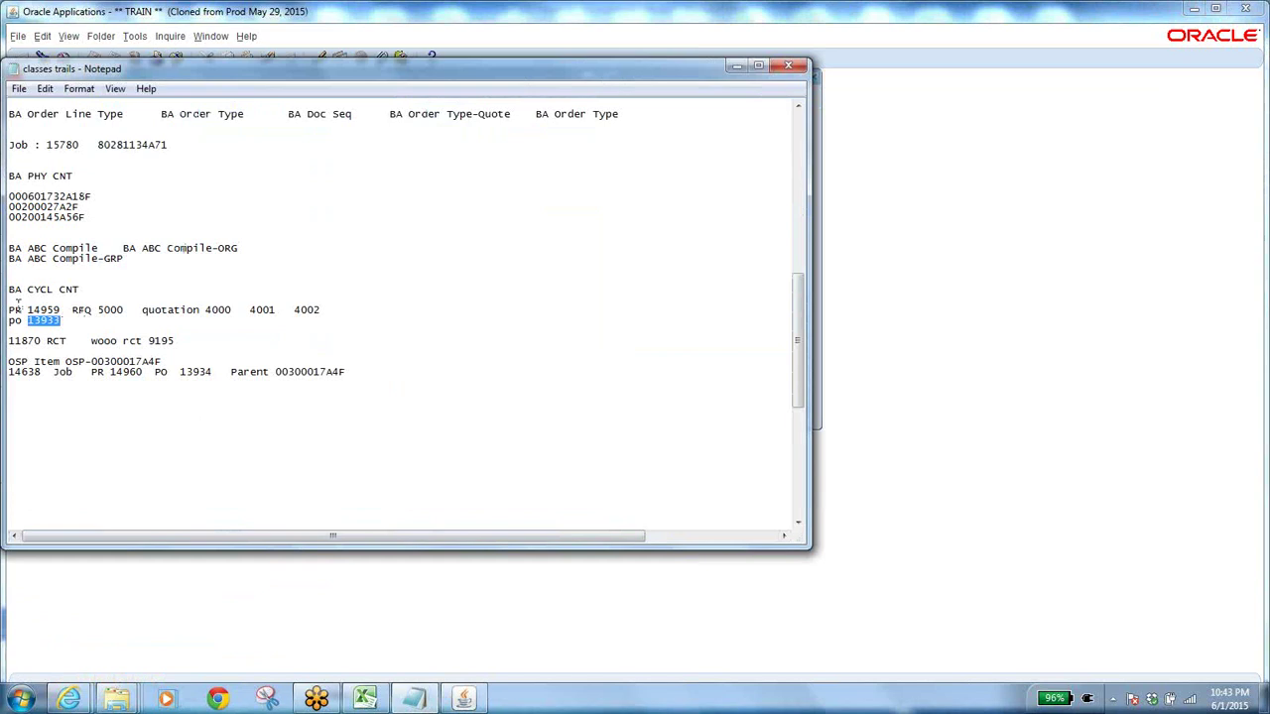
pyautogui.moveTo(27, 310); pyautogui.dragTo(62, 311)
pyautogui.hotkey('alt', 'Tab')
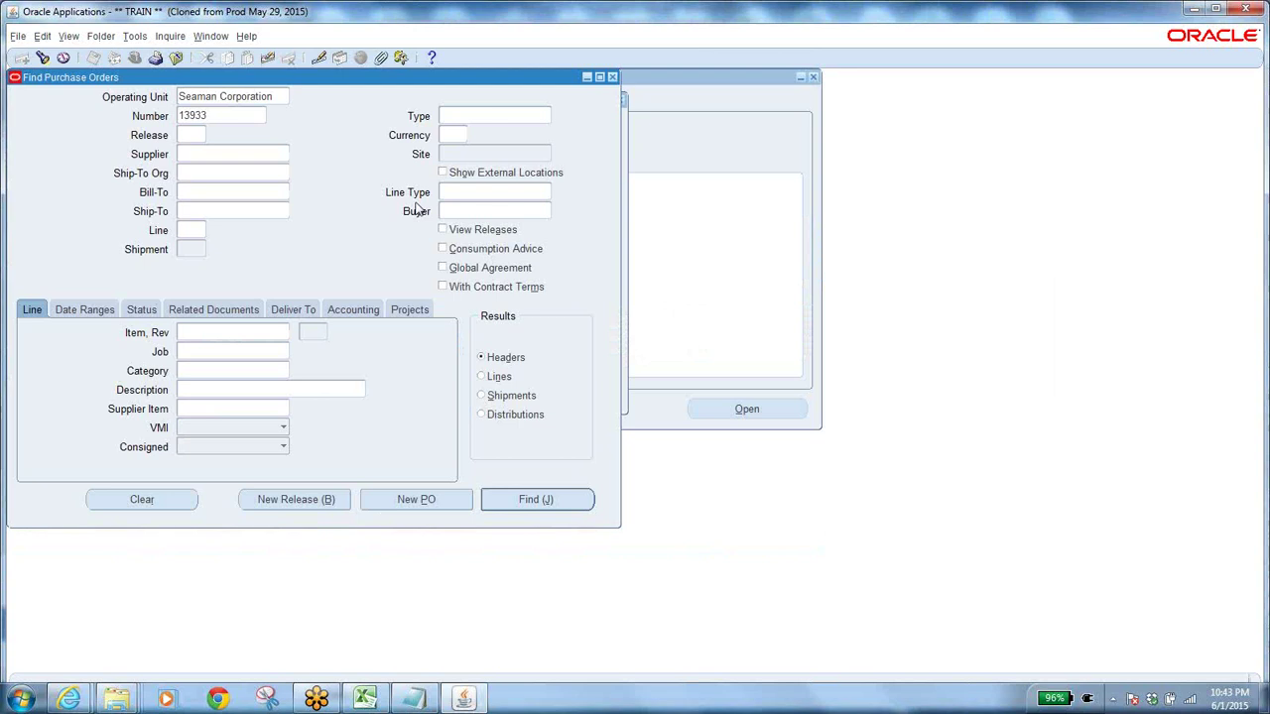
# Find requisition 14959 in Requisition Summary and confirm its Approval Status is Approved.
pyautogui.click(174, 59)
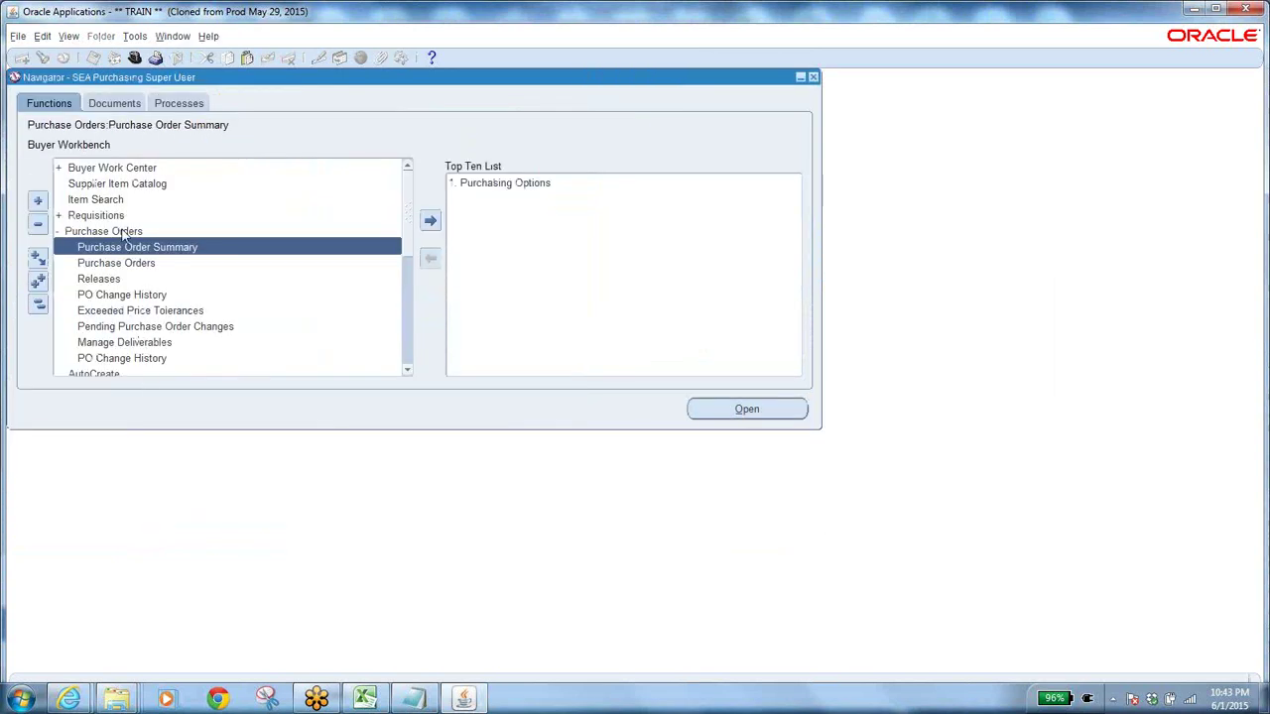
pyautogui.doubleClick(96, 216)
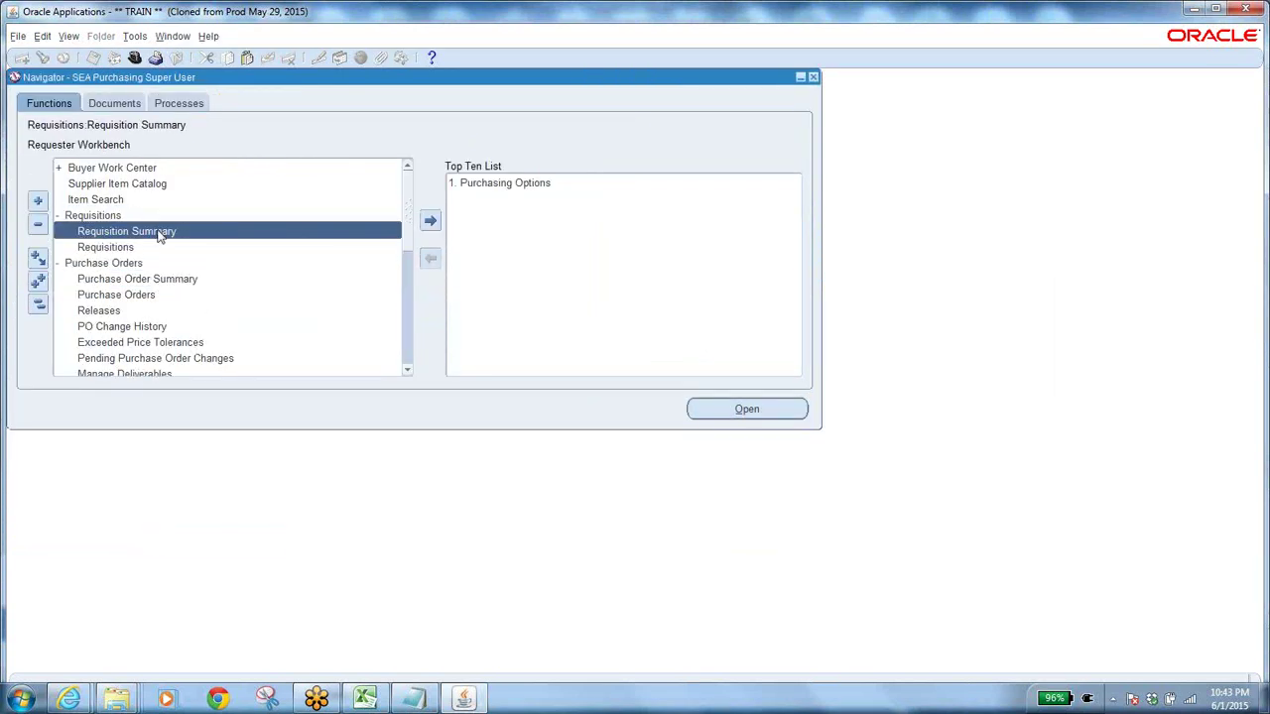
pyautogui.doubleClick(159, 234)
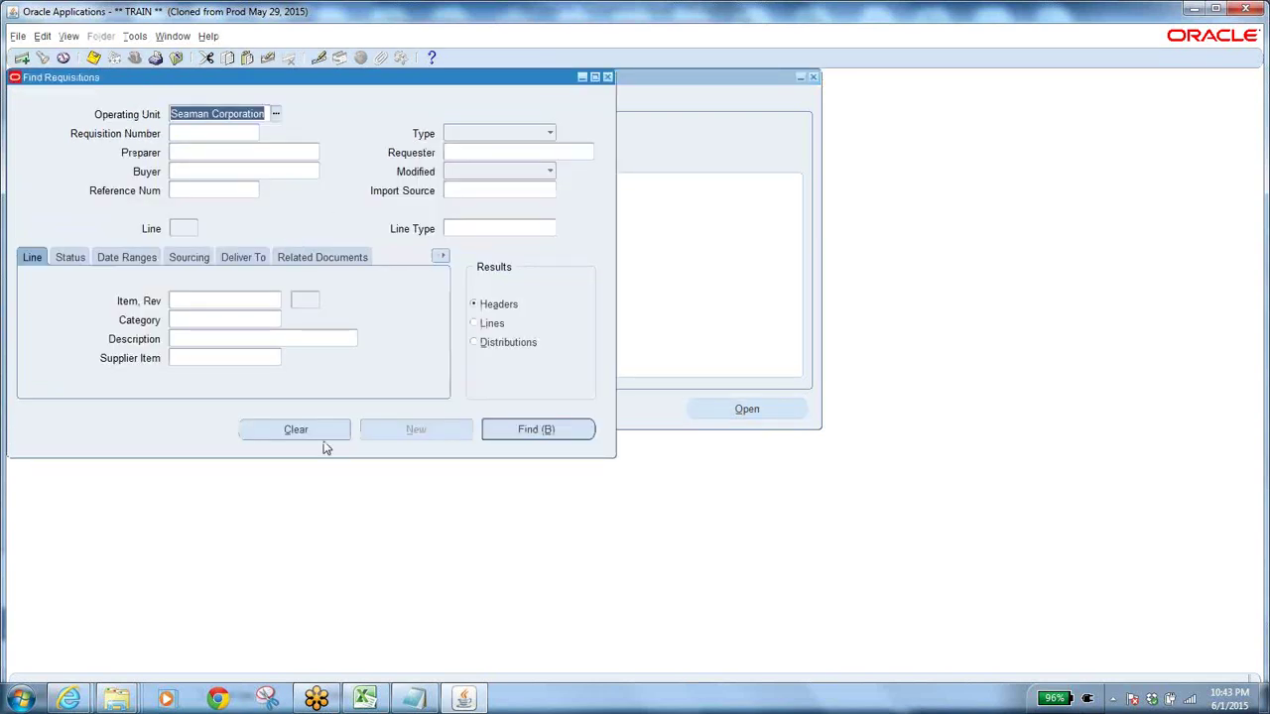
pyautogui.click(321, 431)
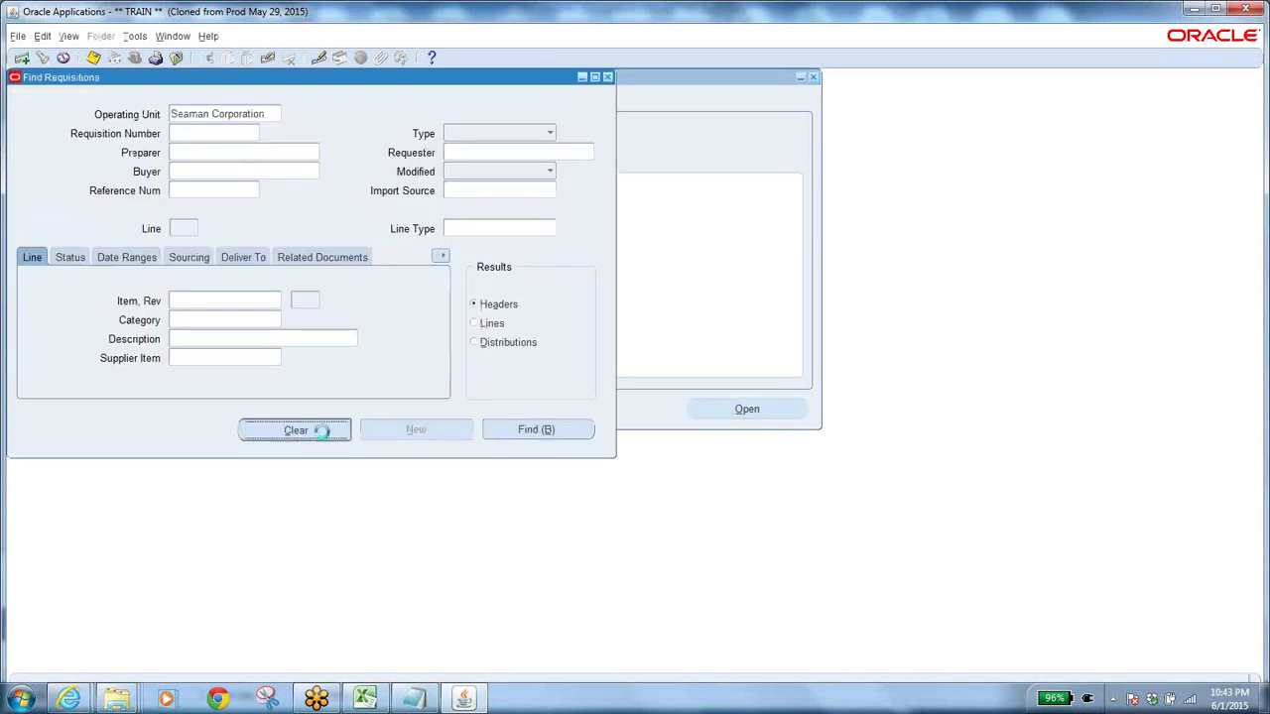
pyautogui.click(207, 135)
pyautogui.write('14959')
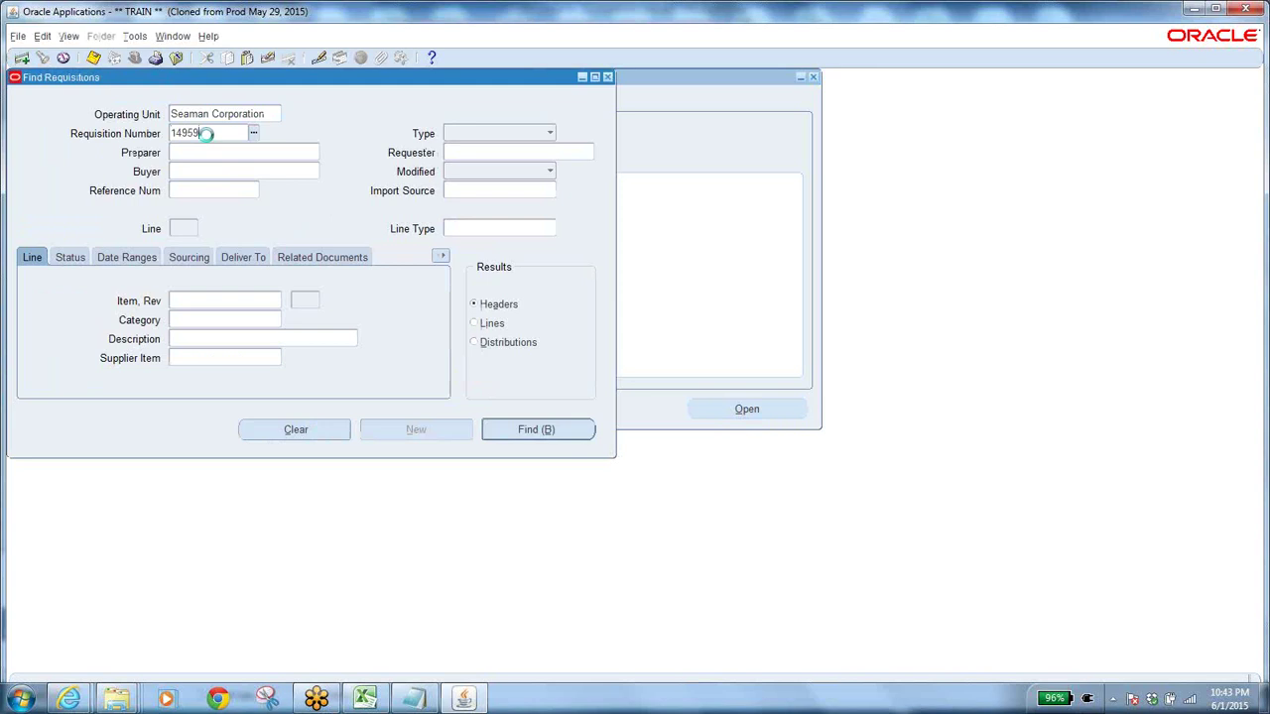
pyautogui.click(545, 430)
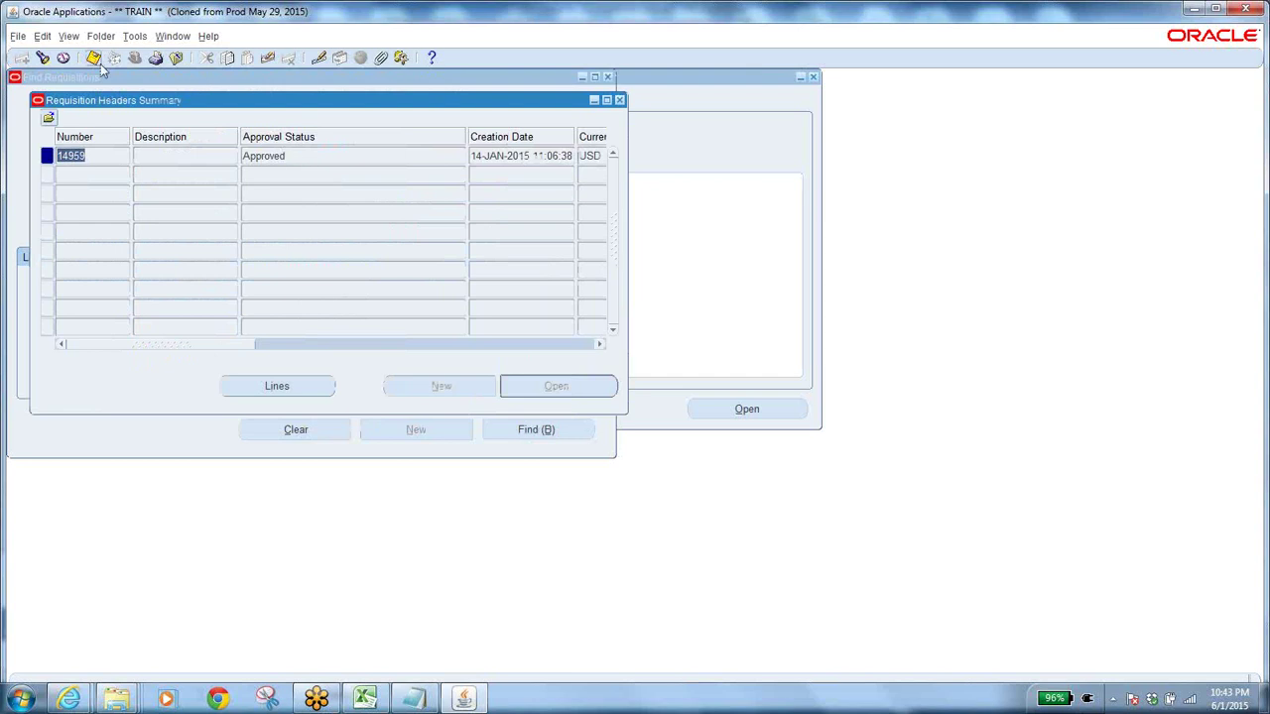
pyautogui.click(228, 241)
pyautogui.click(768, 415)
# Start a fresh Purchase Order Summary search limited to In Process order approval status.
pyautogui.click(176, 58)
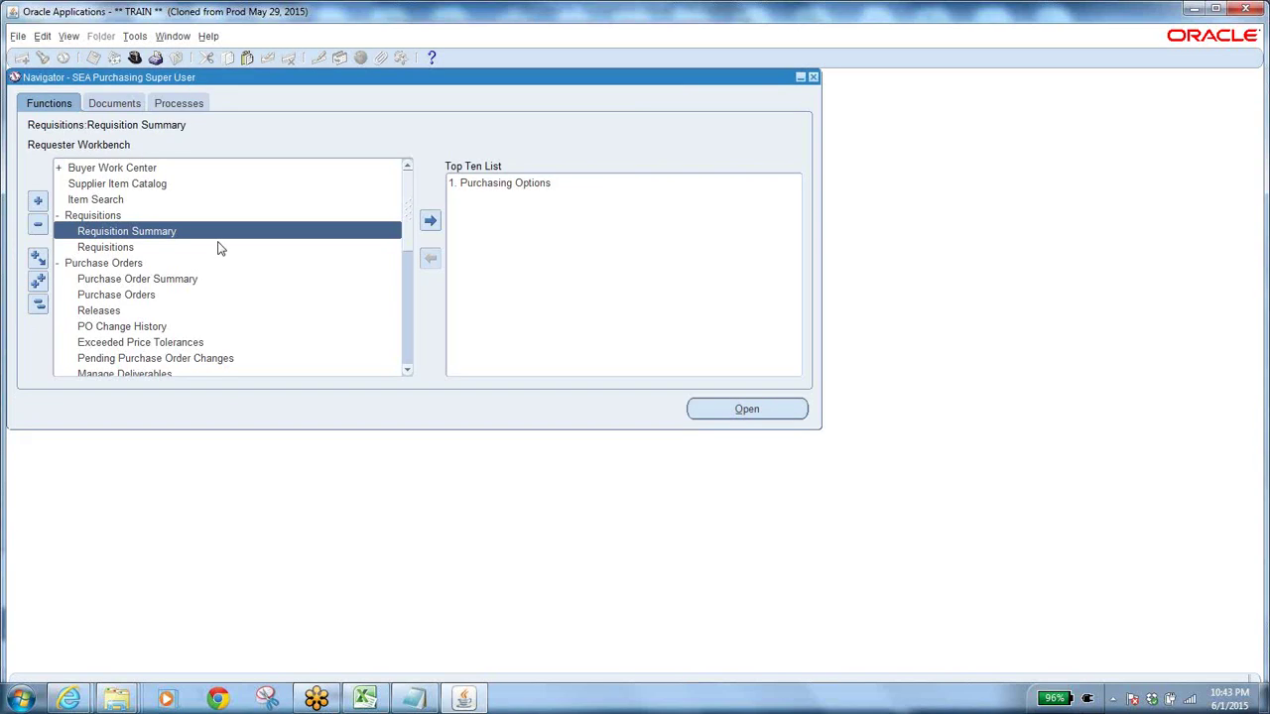
pyautogui.doubleClick(169, 281)
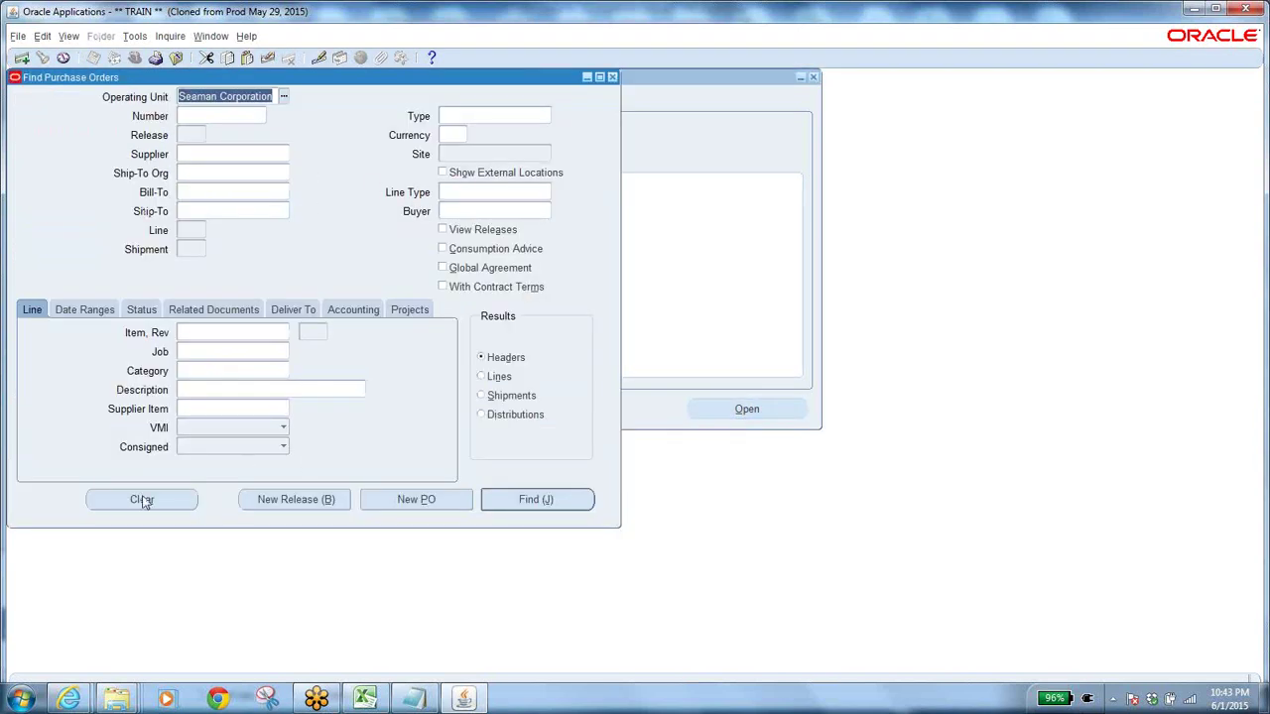
pyautogui.click(134, 500)
pyautogui.click(144, 311)
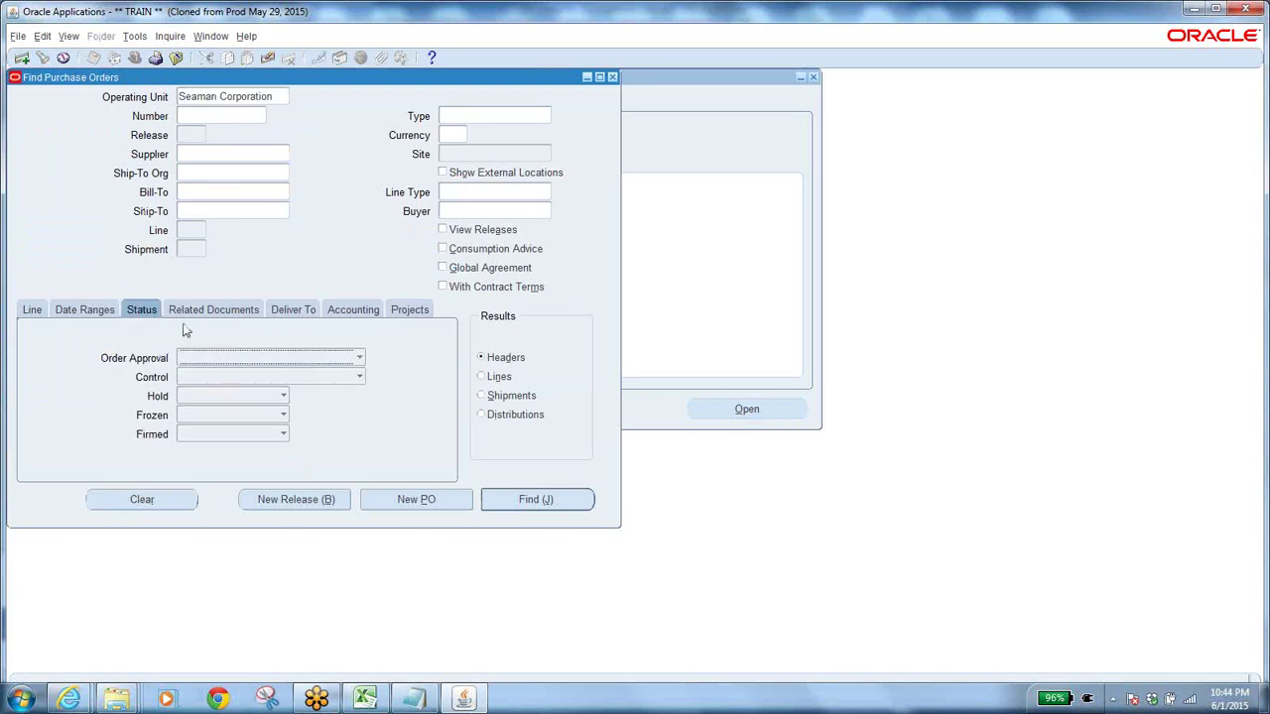
pyautogui.click(255, 359)
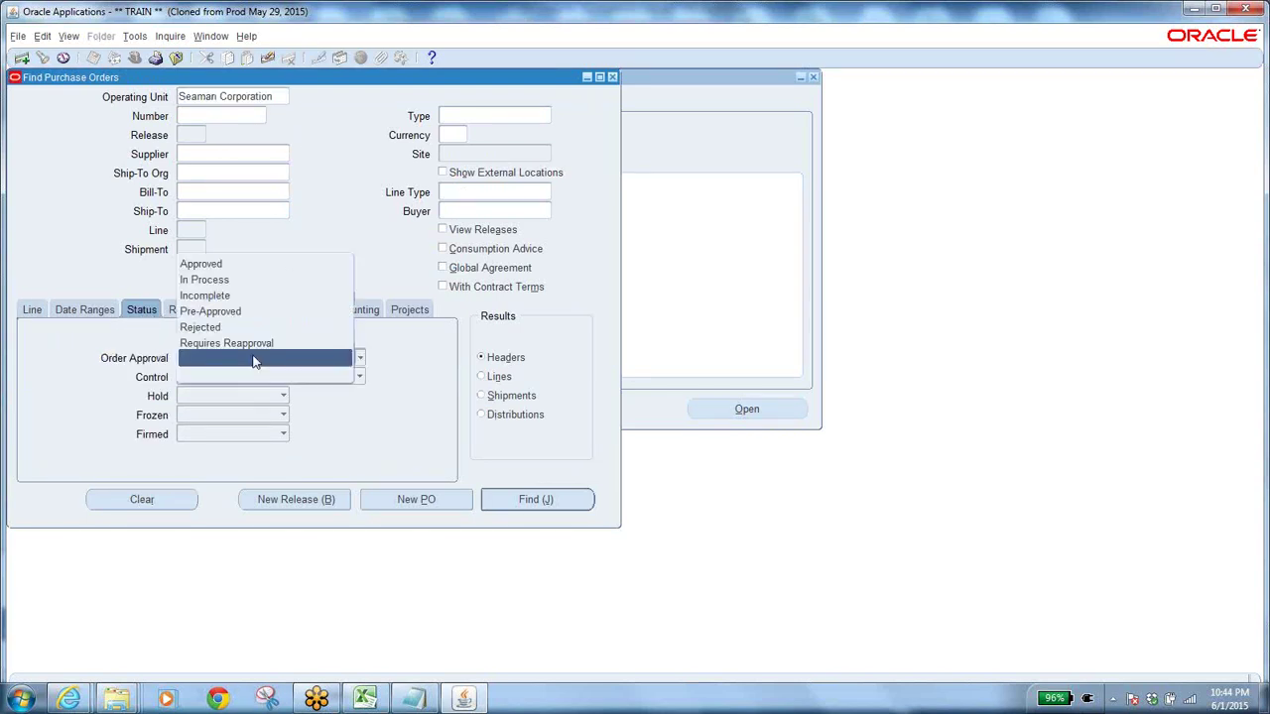
pyautogui.click(263, 279)
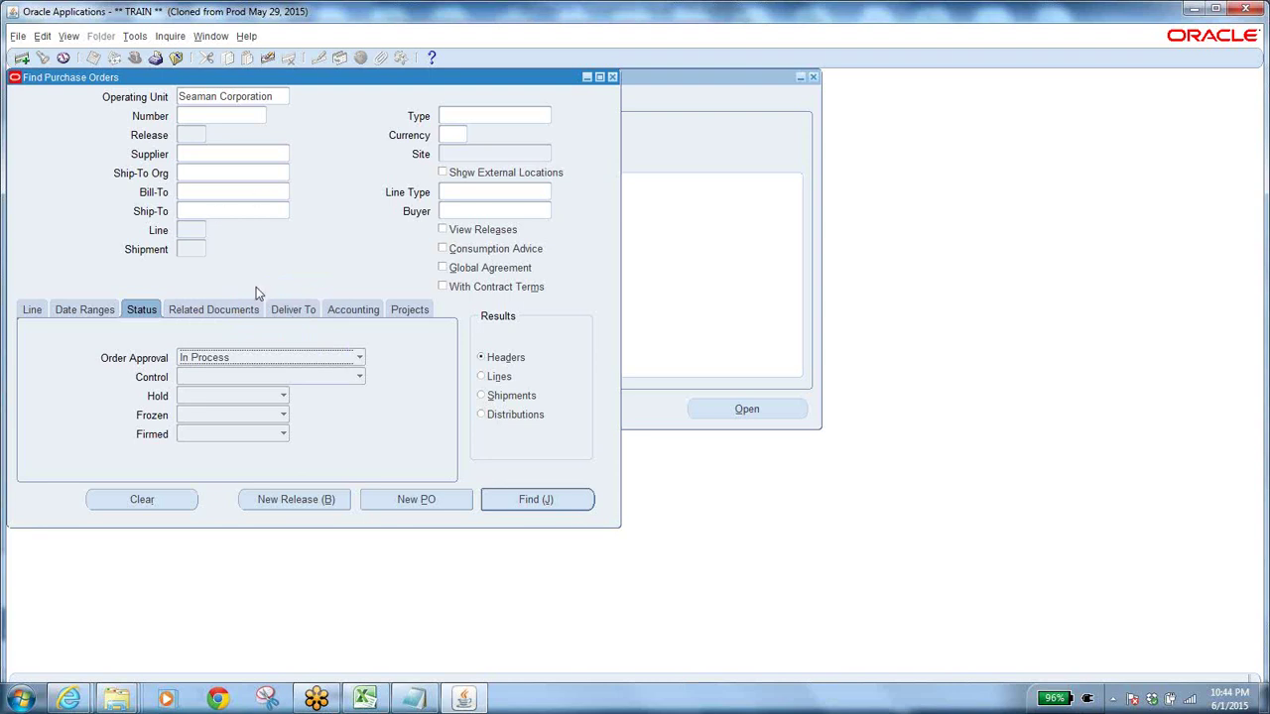
# Set the order date range start to 01-DEC-2014 using the calendar.
pyautogui.click(83, 308)
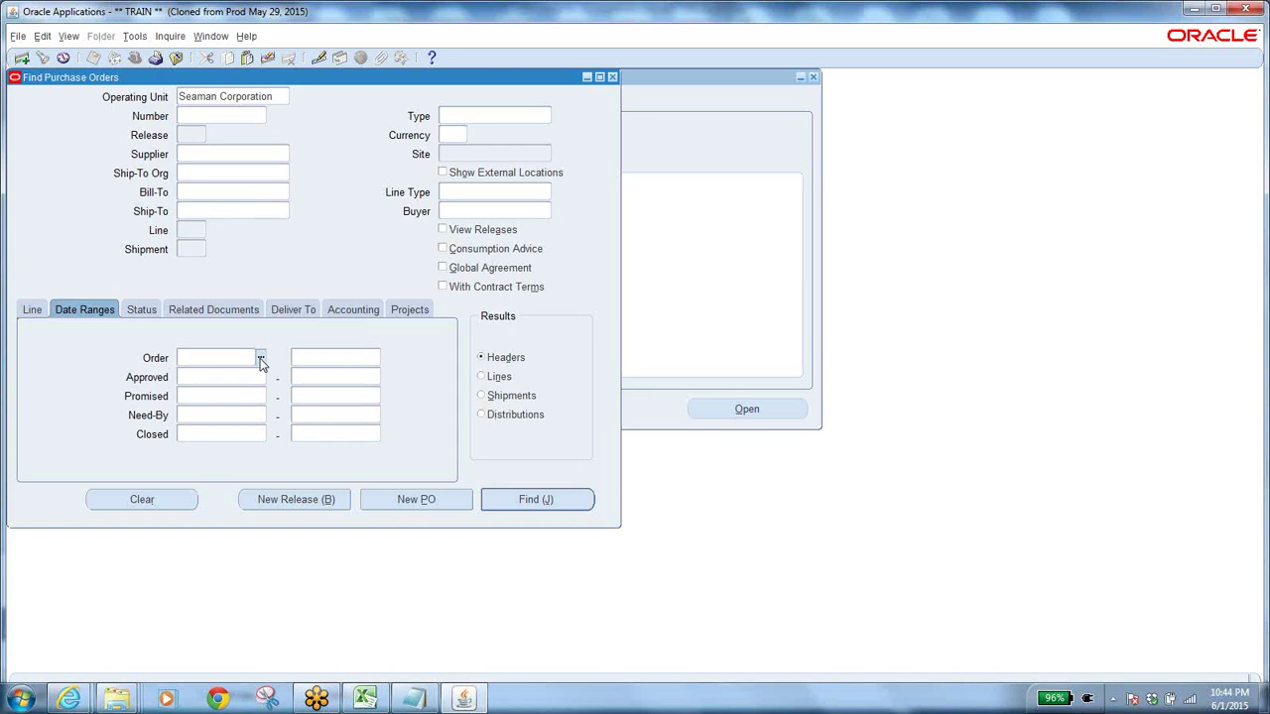
pyautogui.click(261, 362)
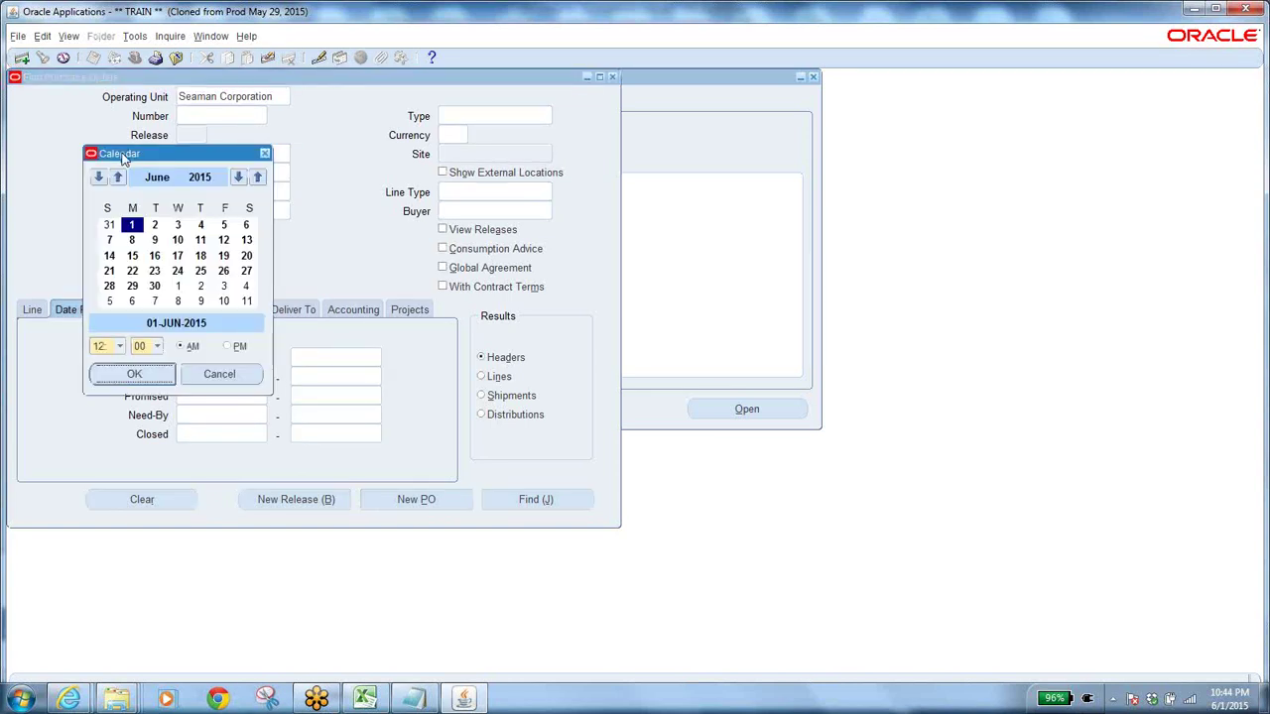
pyautogui.click(239, 178)
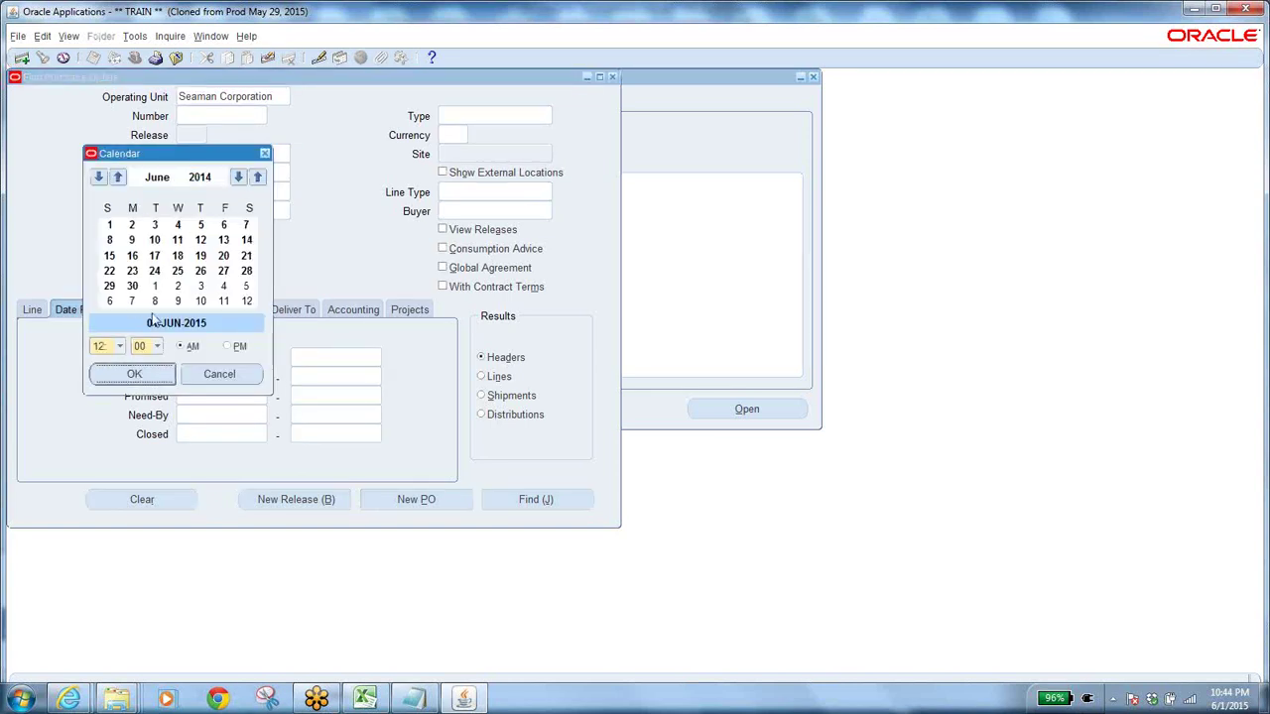
pyautogui.click(111, 227)
pyautogui.click(149, 375)
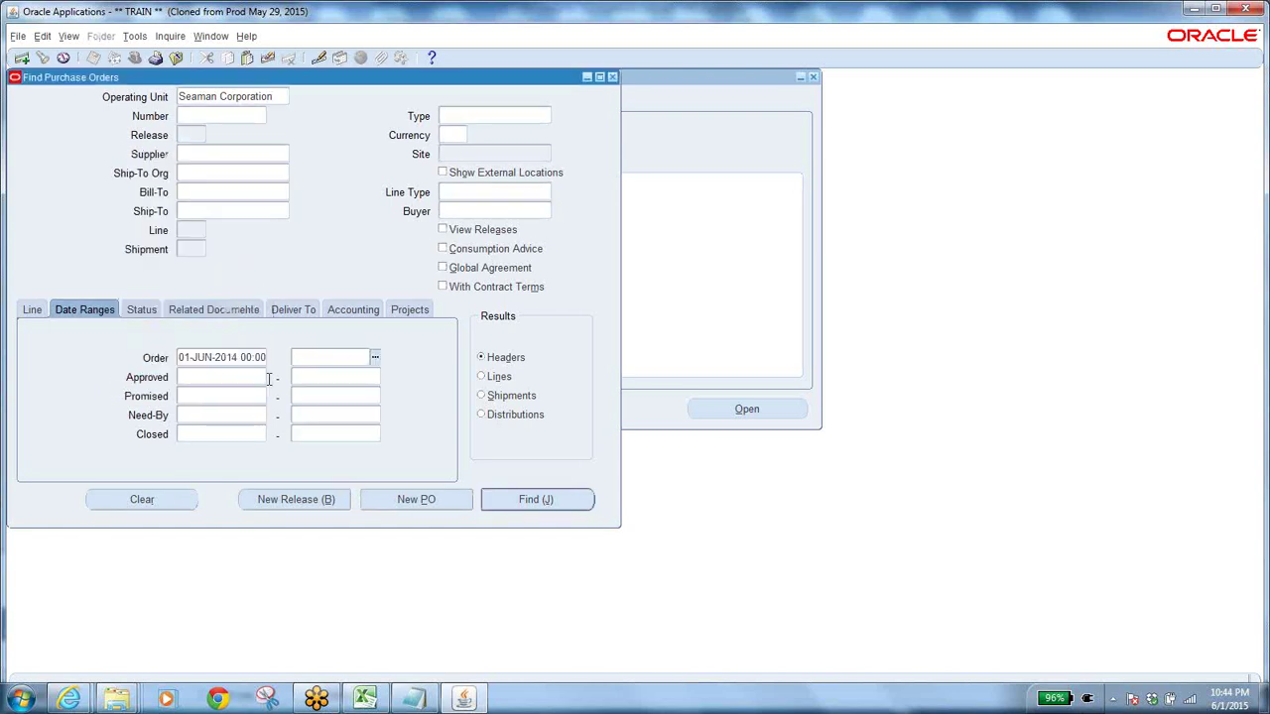
pyautogui.click(261, 363)
pyautogui.click(261, 359)
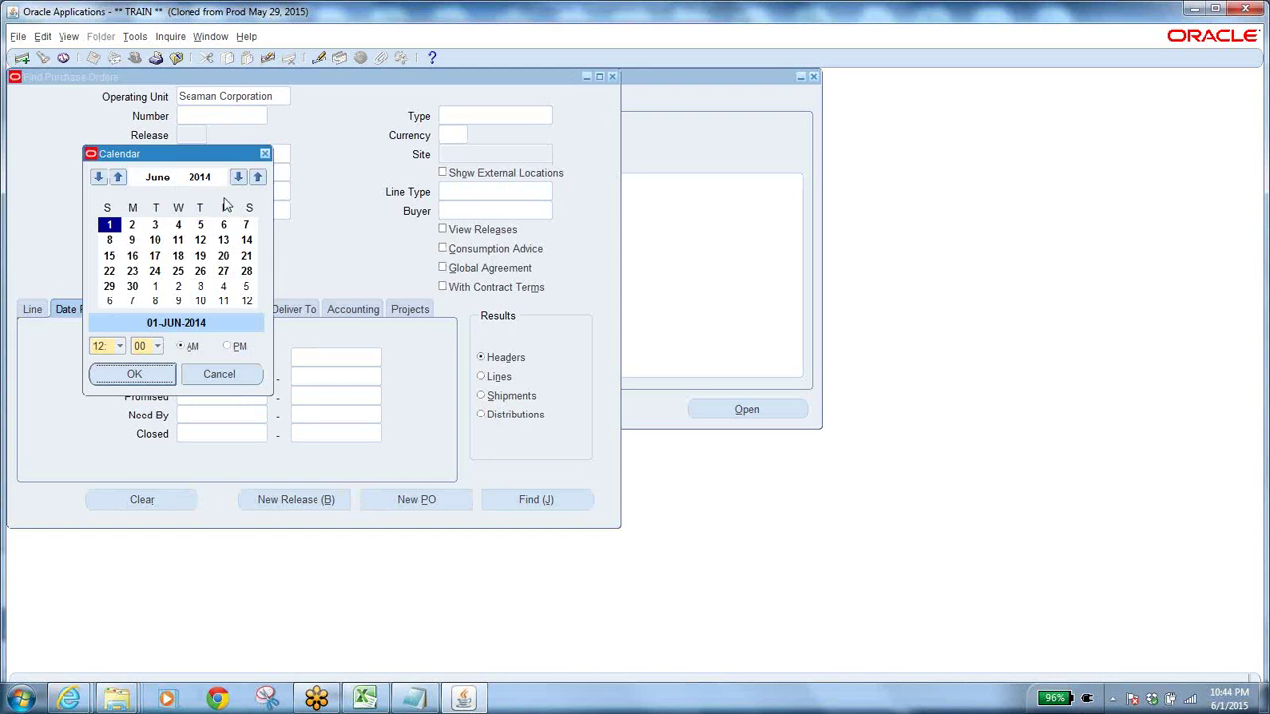
pyautogui.click(118, 177)
pyautogui.click(118, 176)
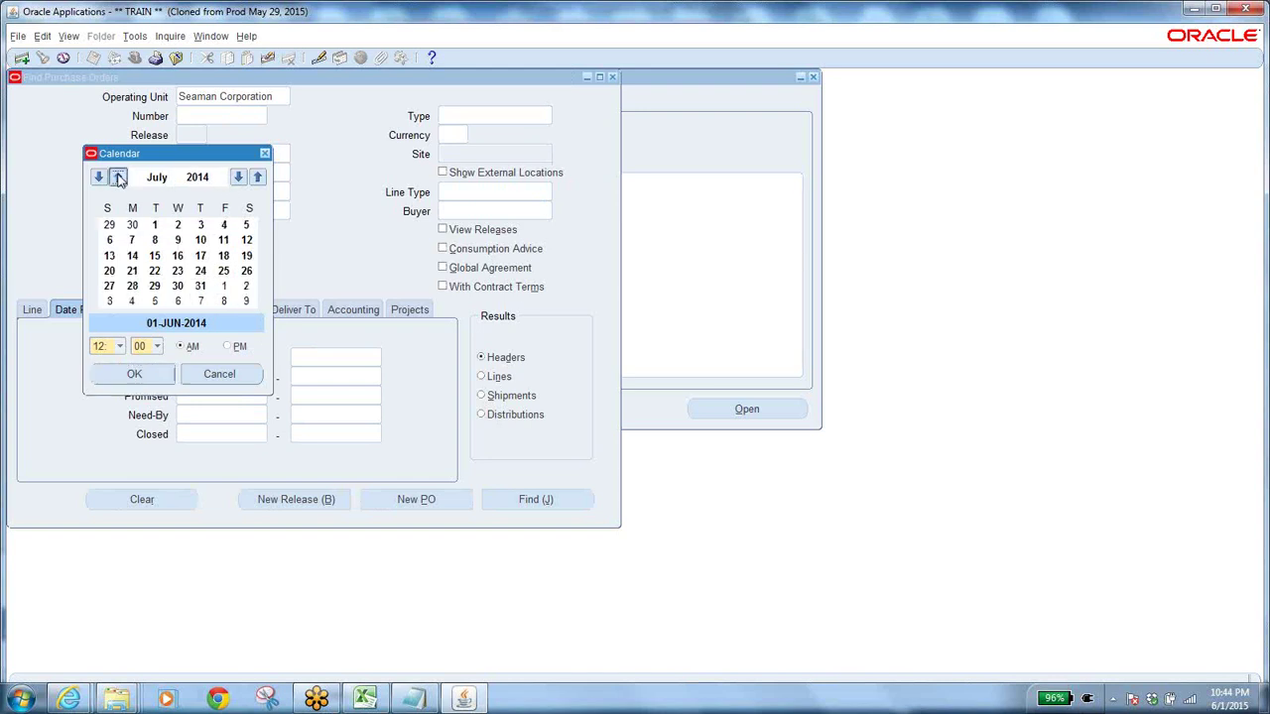
pyautogui.click(118, 177)
pyautogui.click(118, 176)
pyautogui.click(118, 176)
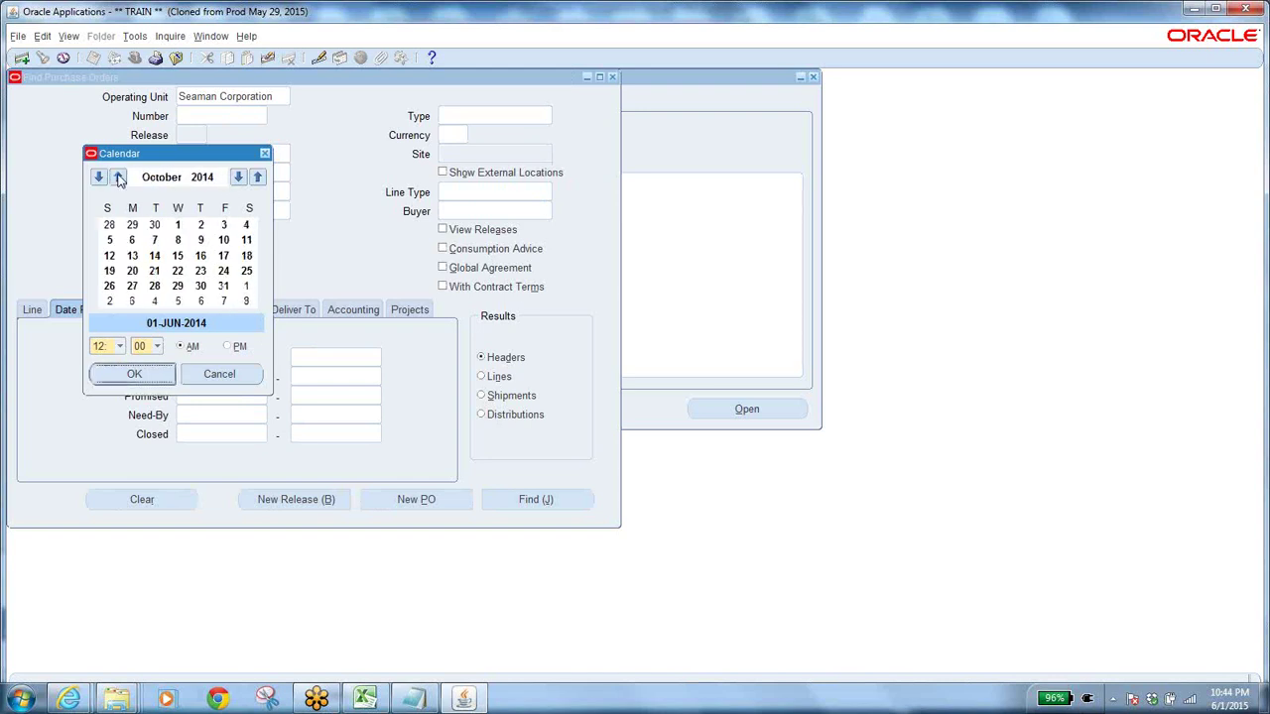
pyautogui.click(118, 177)
pyautogui.click(118, 176)
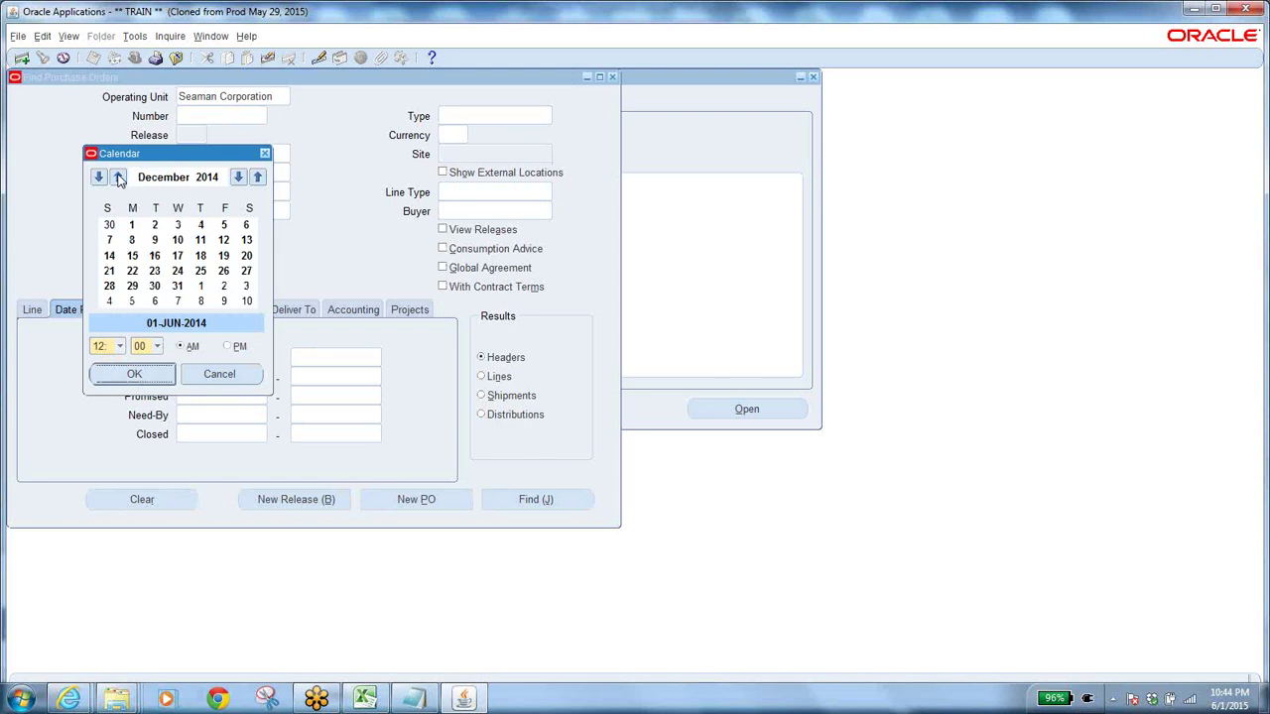
pyautogui.click(132, 225)
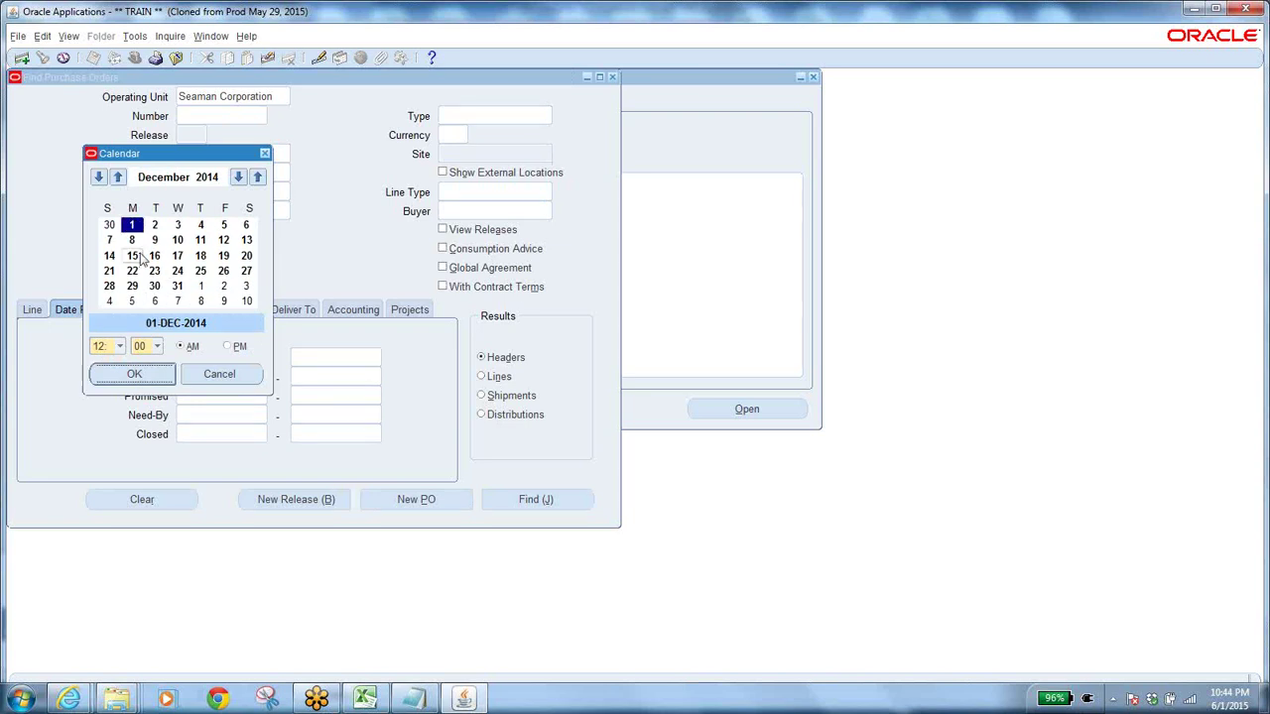
pyautogui.click(132, 373)
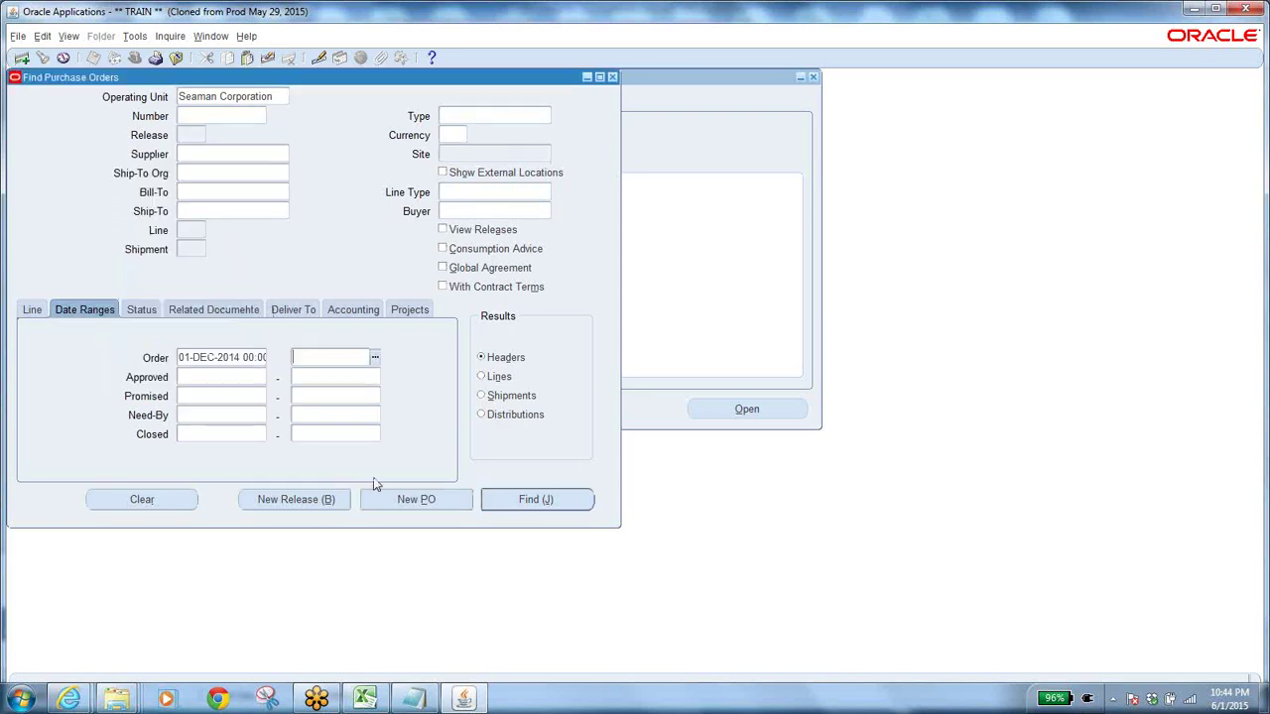
# Set the end date to 01-JUN-2015, search, dismiss the no-records error and clear the criteria.
pyautogui.click(376, 361)
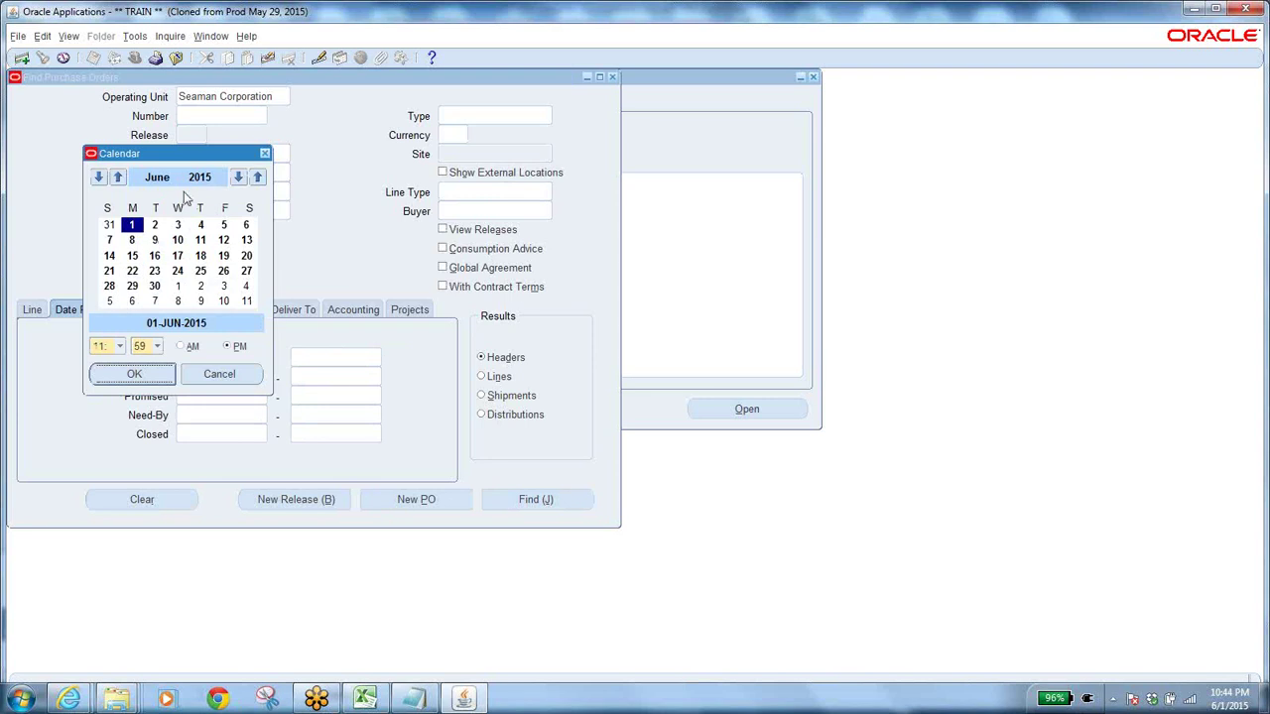
pyautogui.click(129, 373)
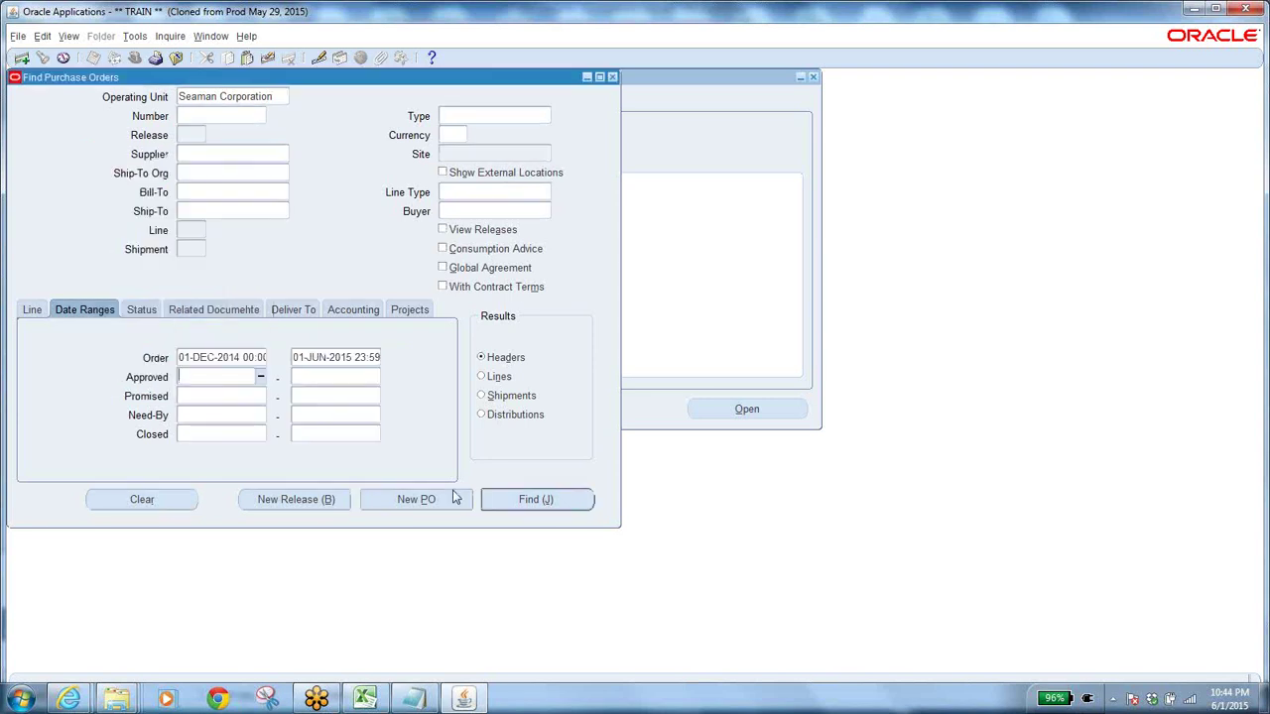
pyautogui.click(507, 499)
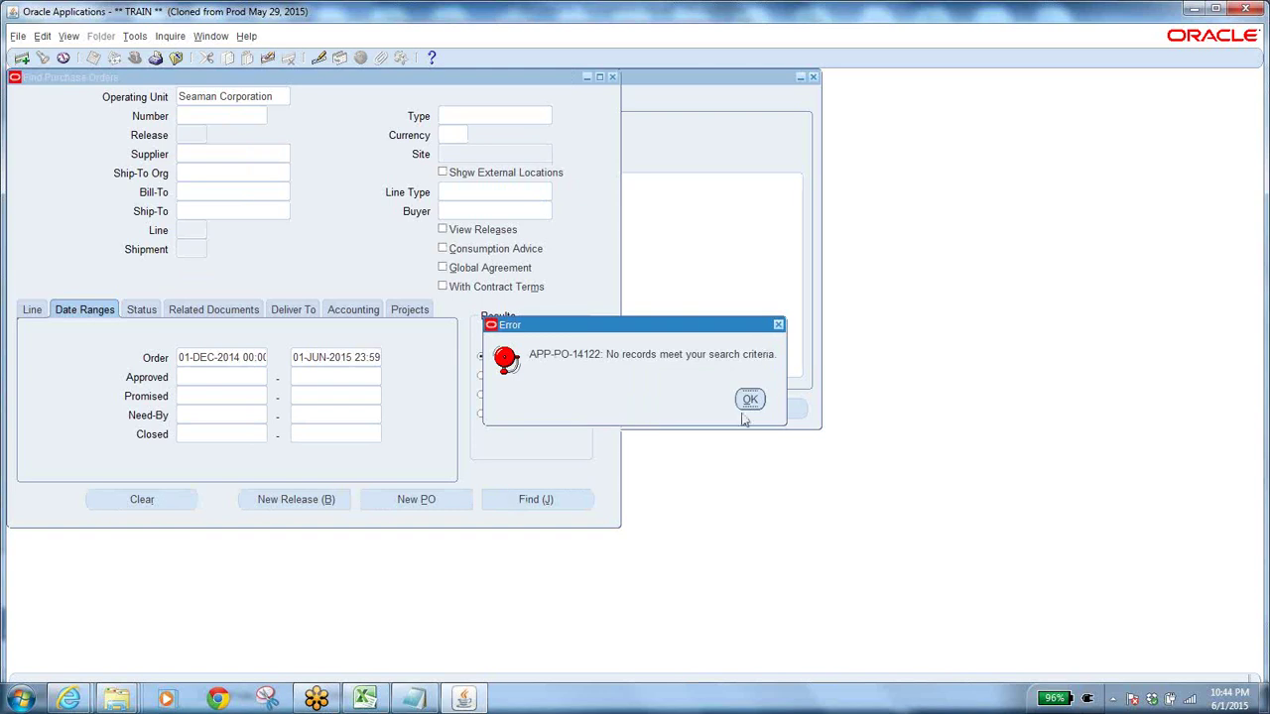
pyautogui.click(750, 399)
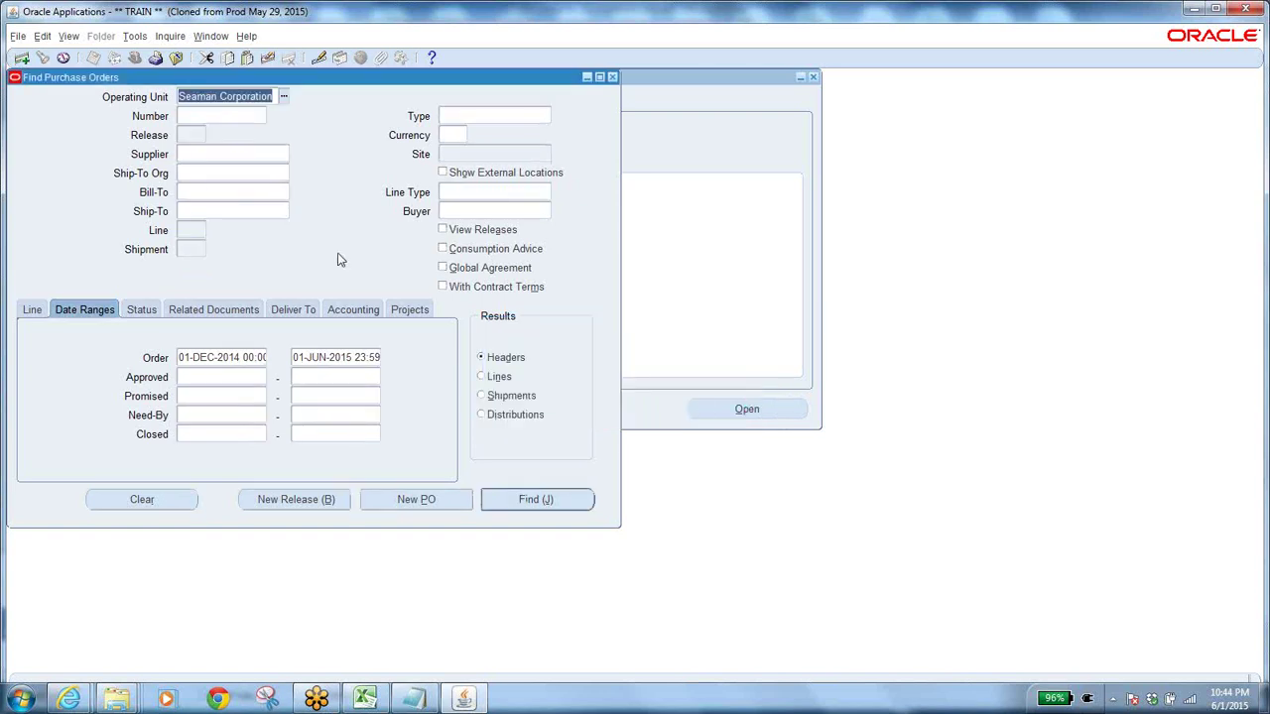
pyautogui.click(171, 506)
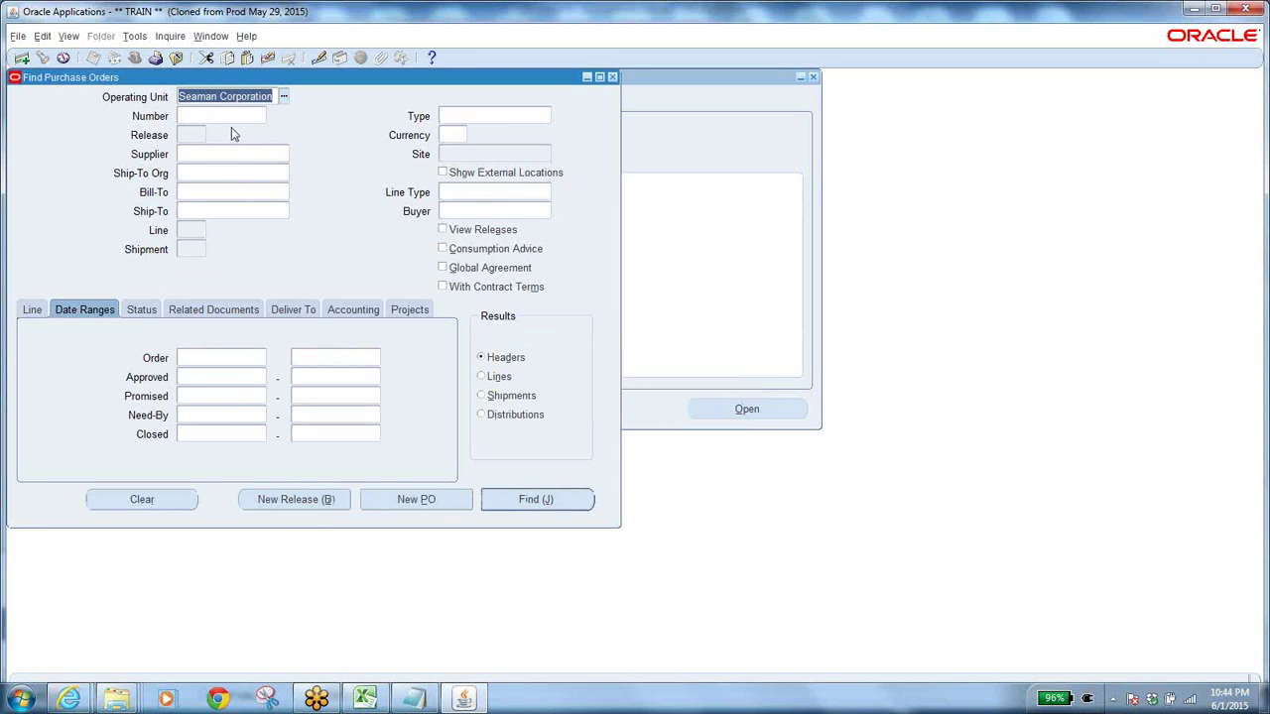
pyautogui.click(142, 311)
pyautogui.click(243, 359)
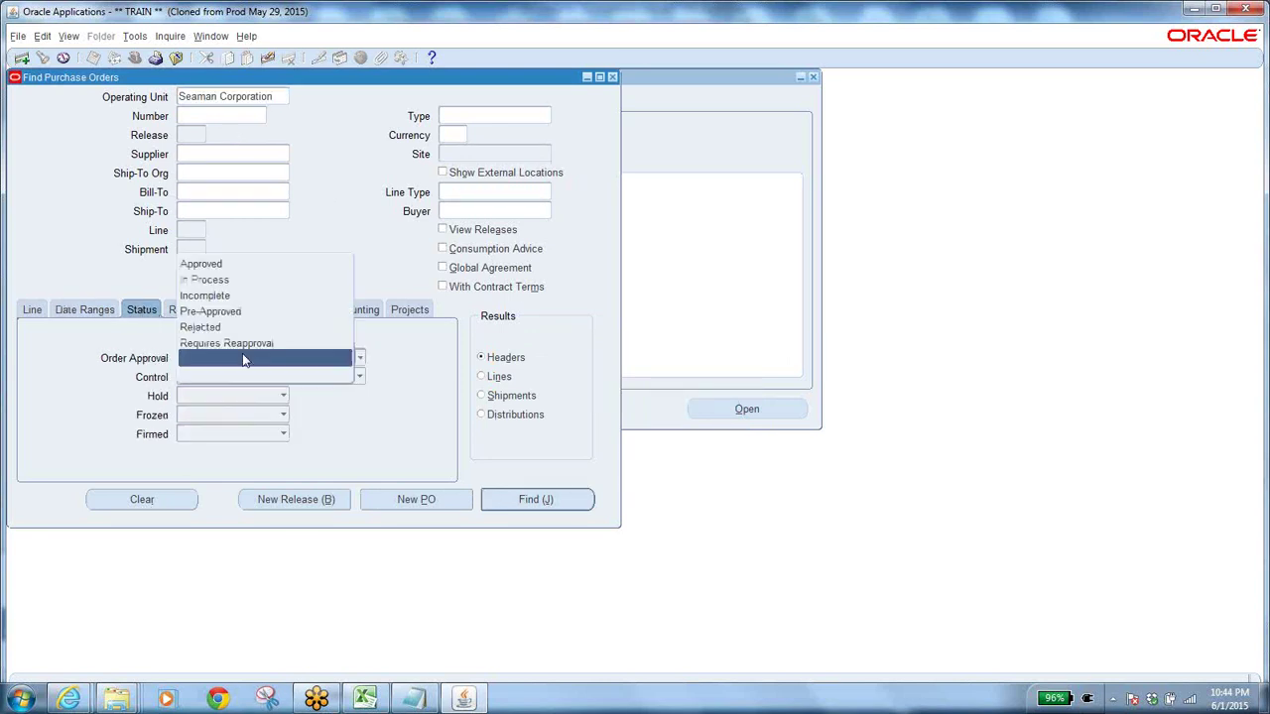
pyautogui.click(241, 287)
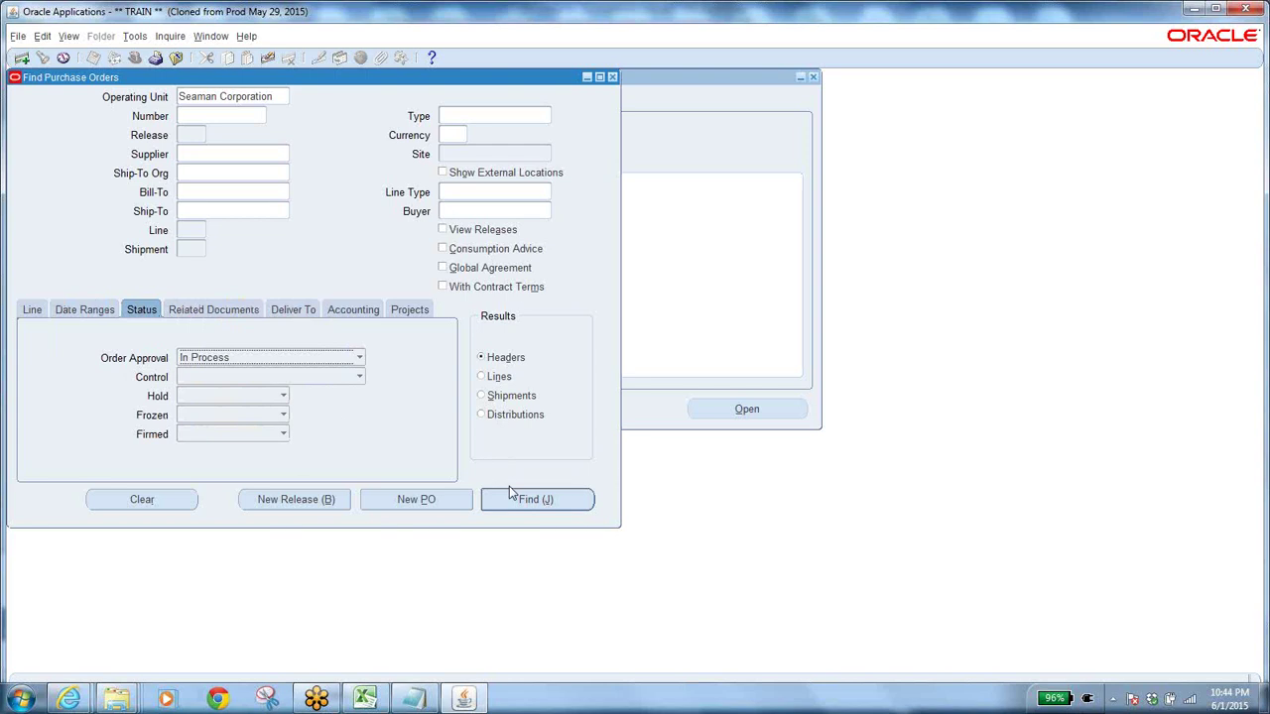
pyautogui.click(513, 500)
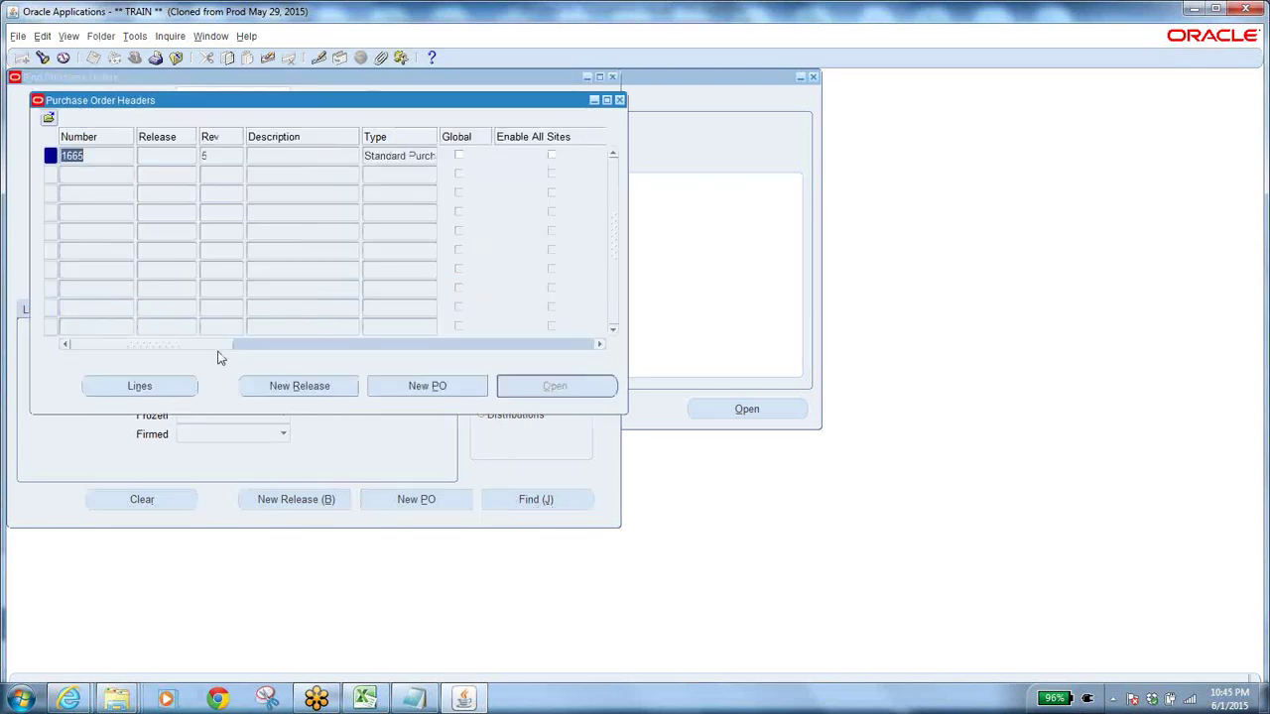
pyautogui.moveTo(218, 345); pyautogui.dragTo(306, 358)
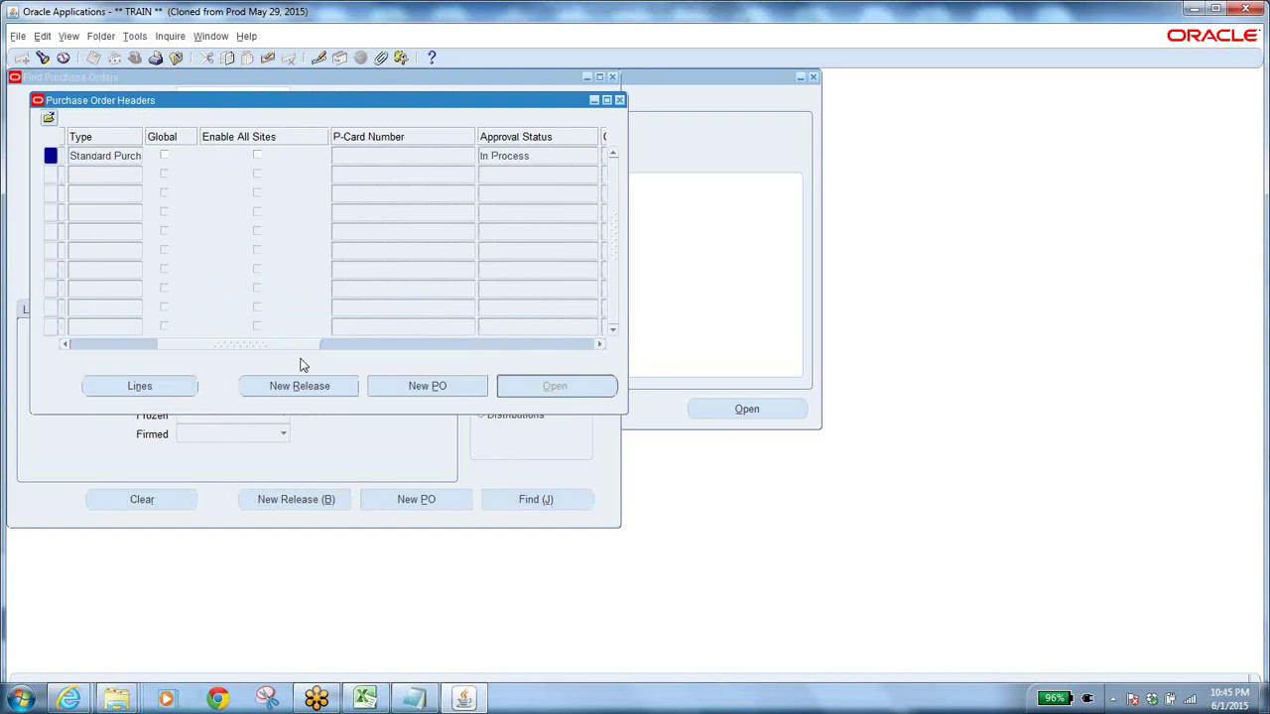
pyautogui.click(170, 37)
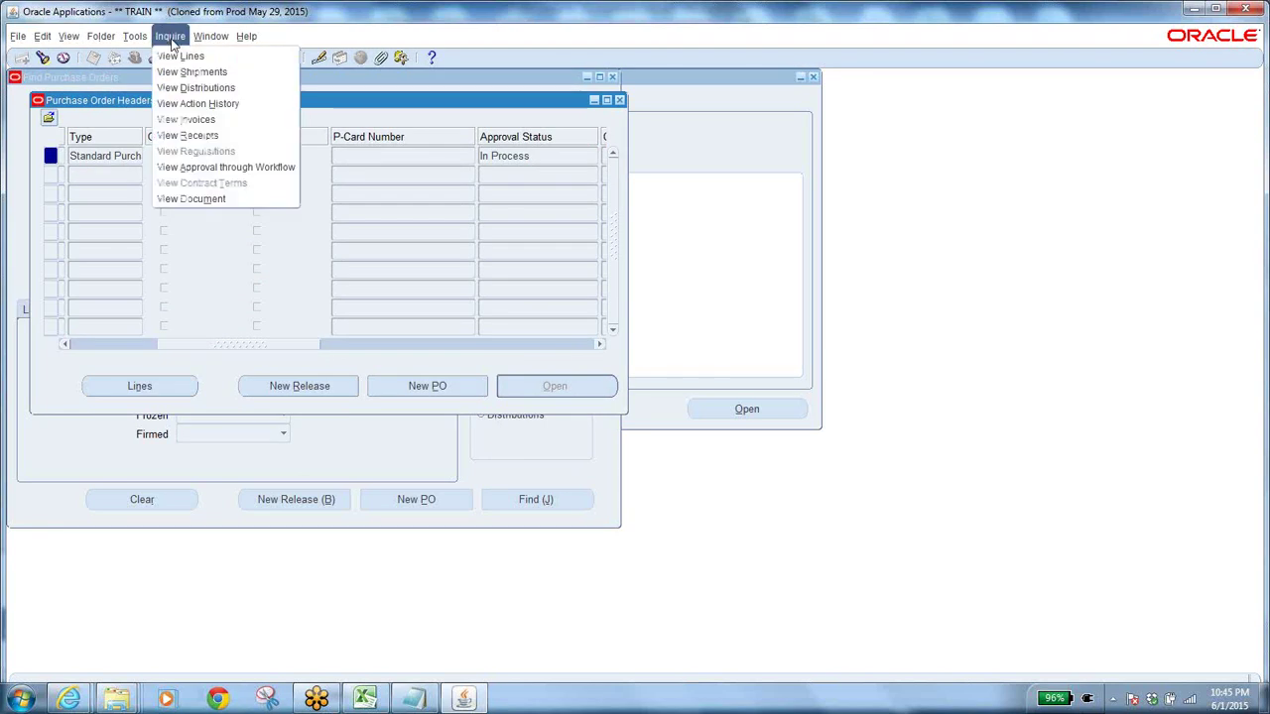
pyautogui.click(198, 104)
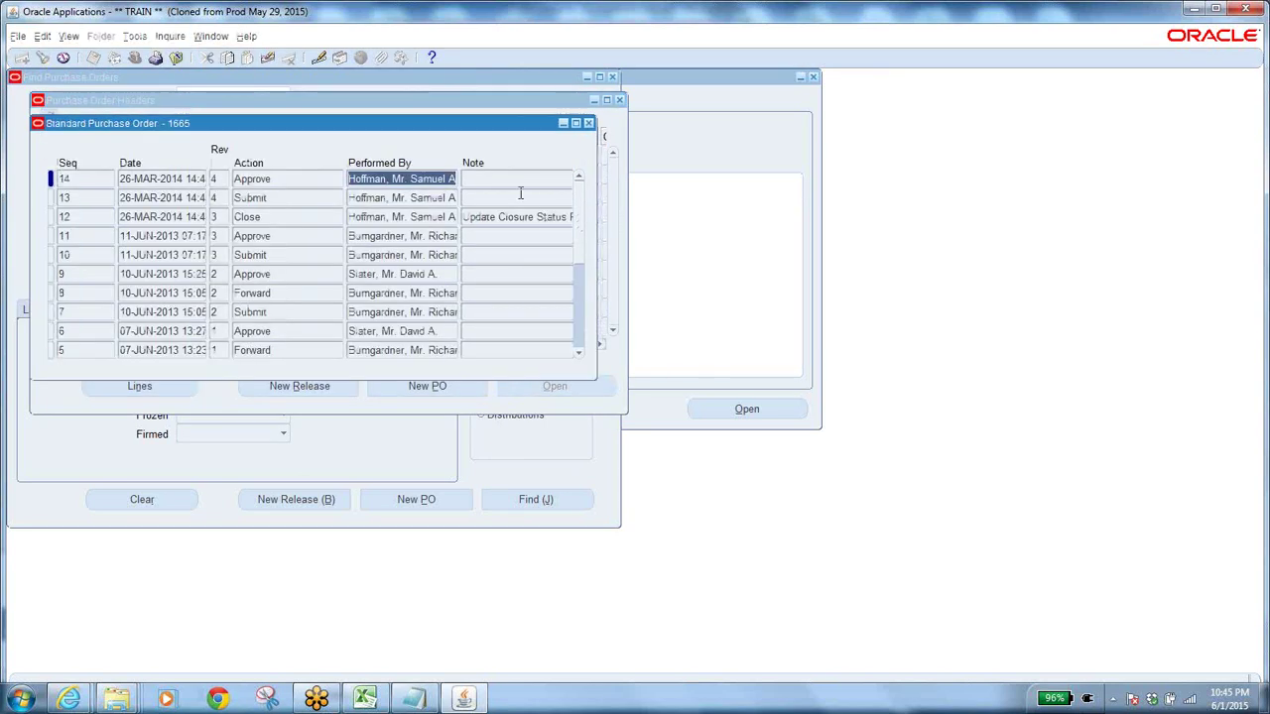
pyautogui.click(400, 352)
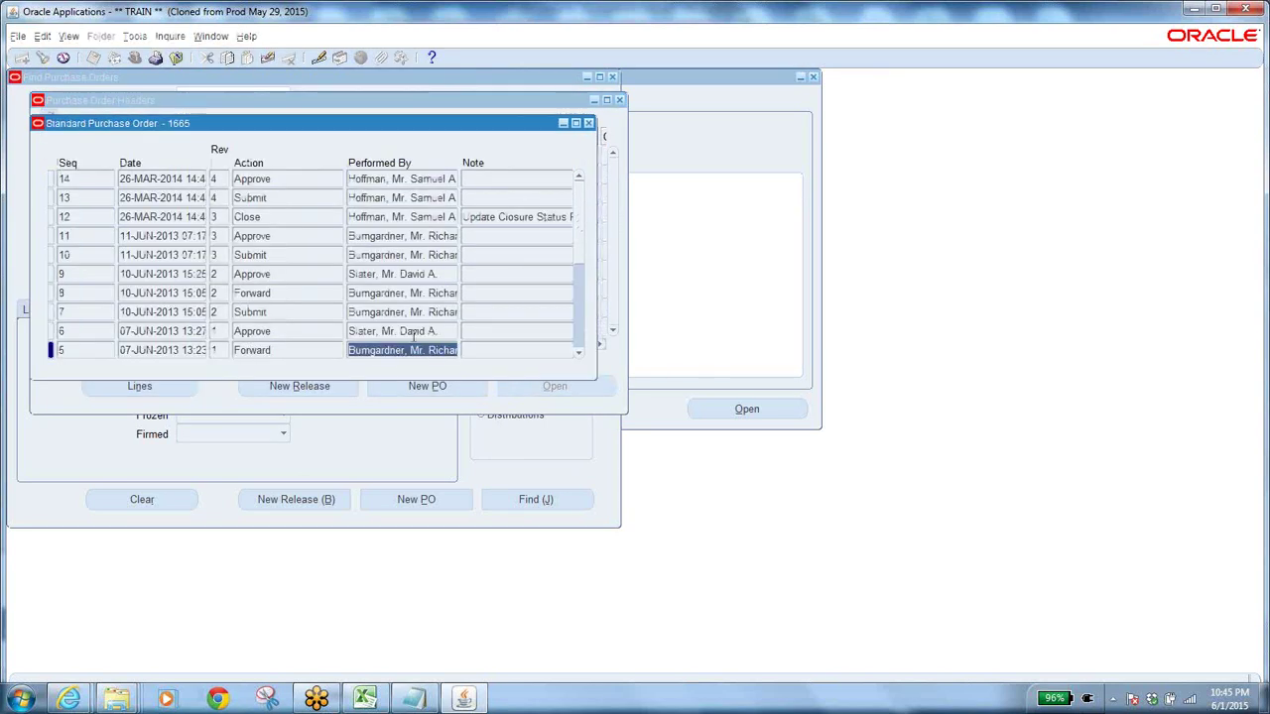
pyautogui.click(411, 331)
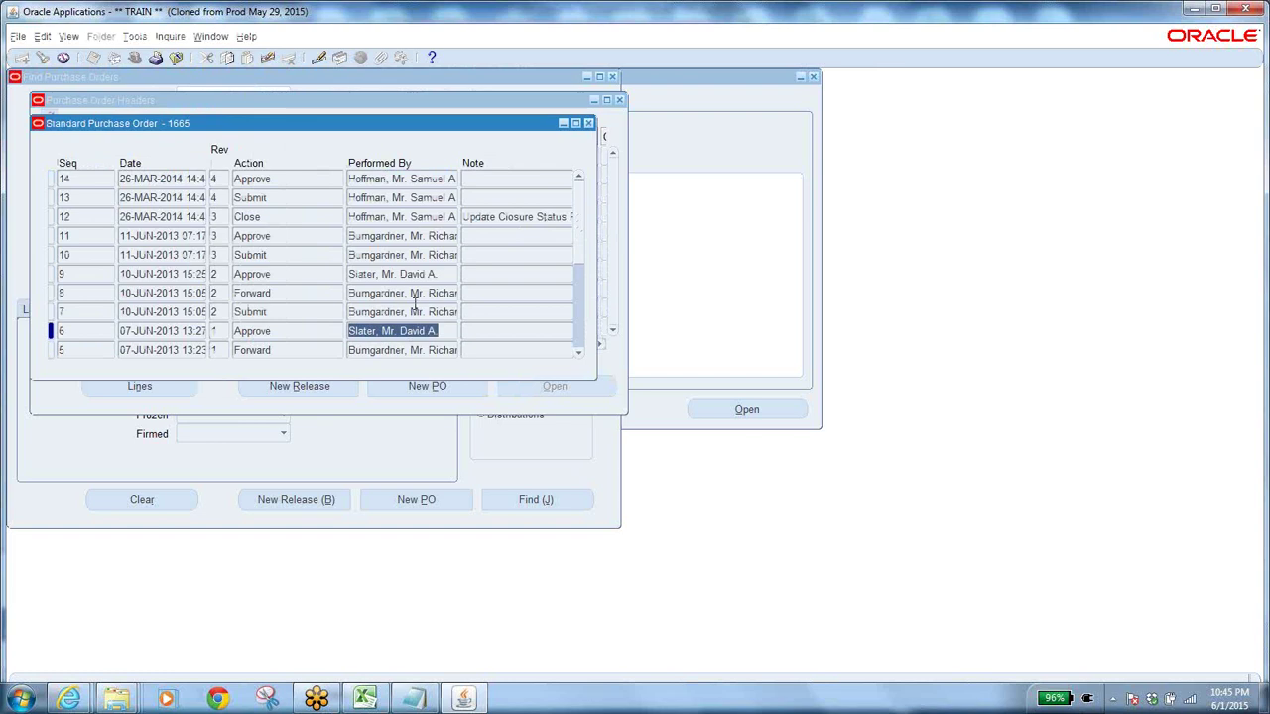
pyautogui.click(399, 177)
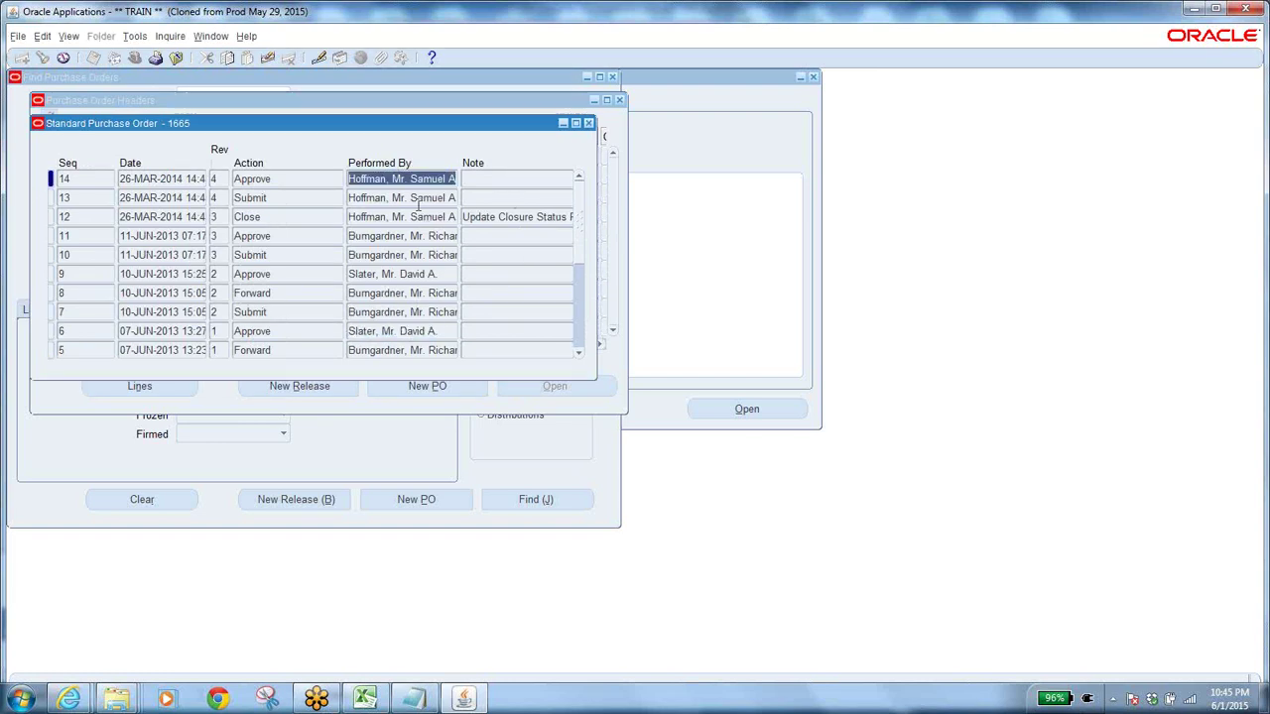
pyautogui.click(588, 123)
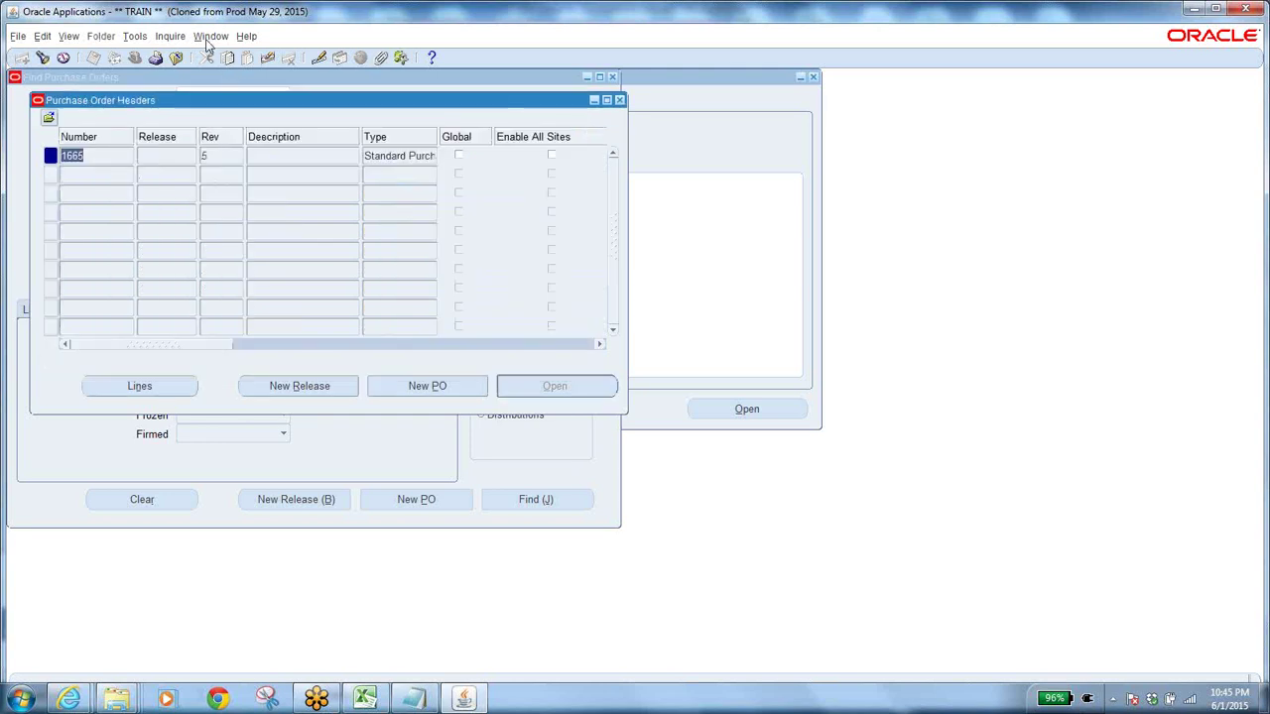
pyautogui.click(170, 36)
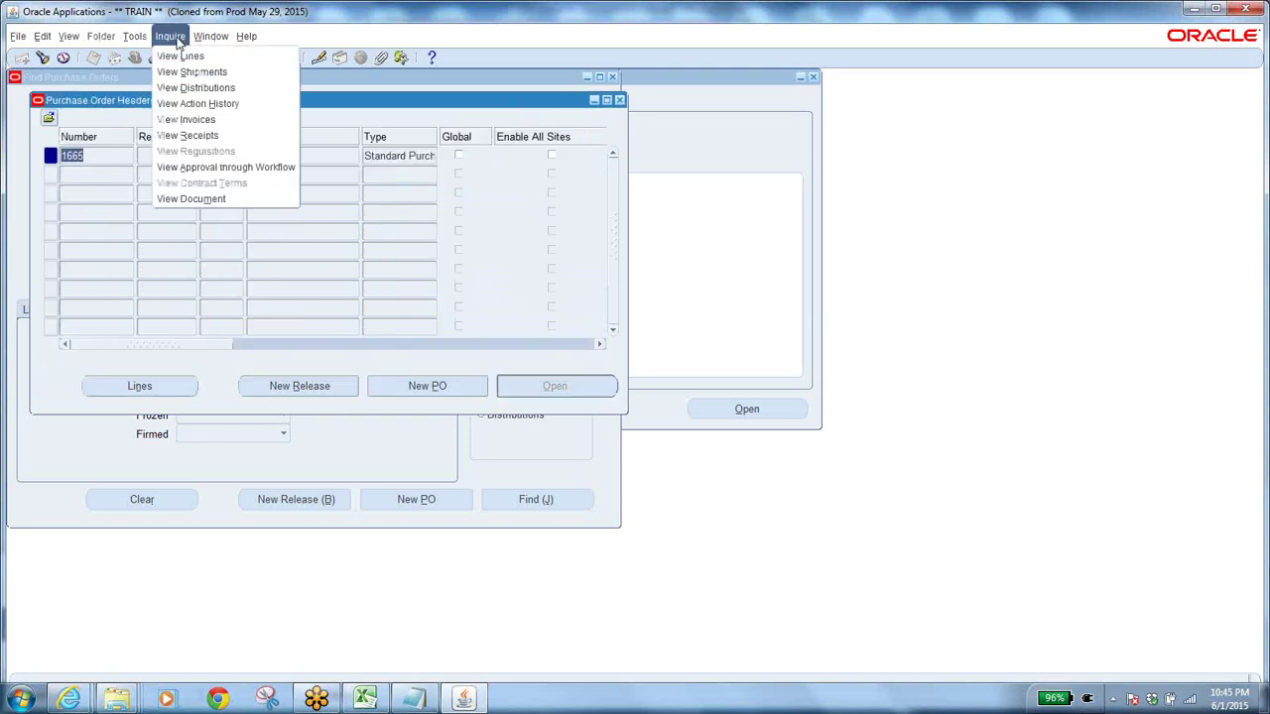
# Open order 1665's PO Approval workflow, expand PO Approval Top Process and show its Status Diagram.
pyautogui.click(236, 167)
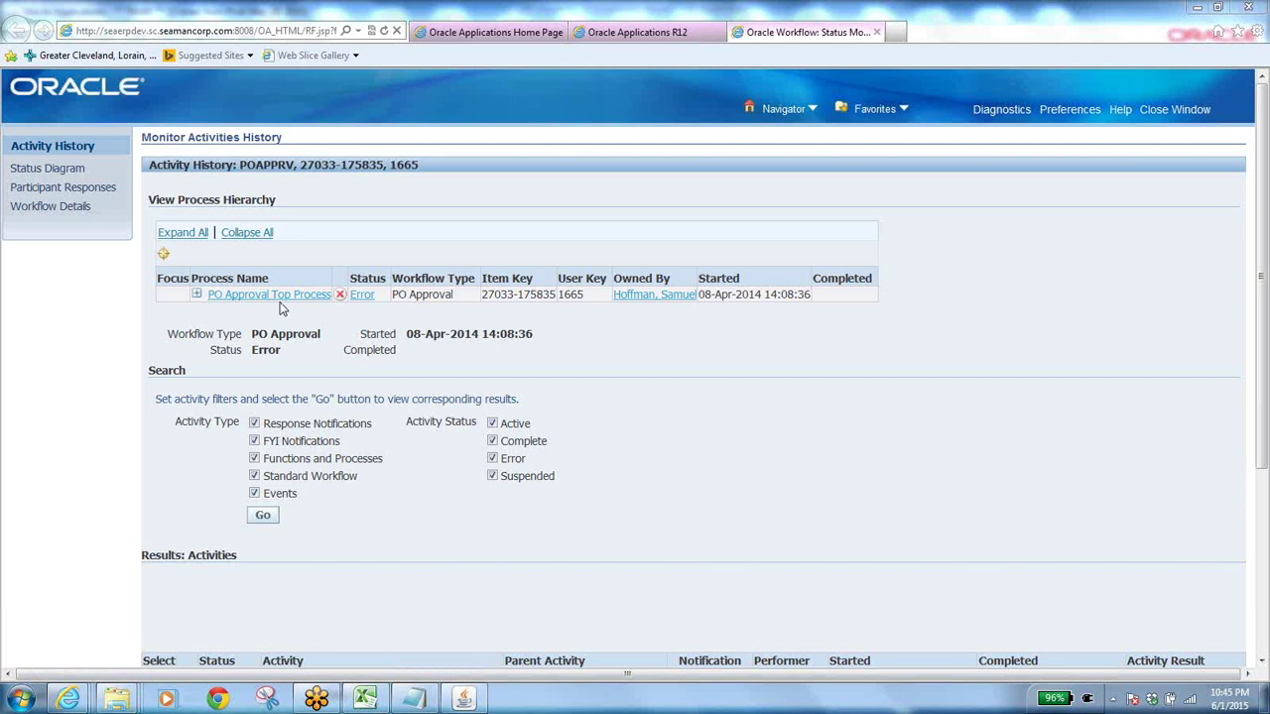
pyautogui.click(196, 294)
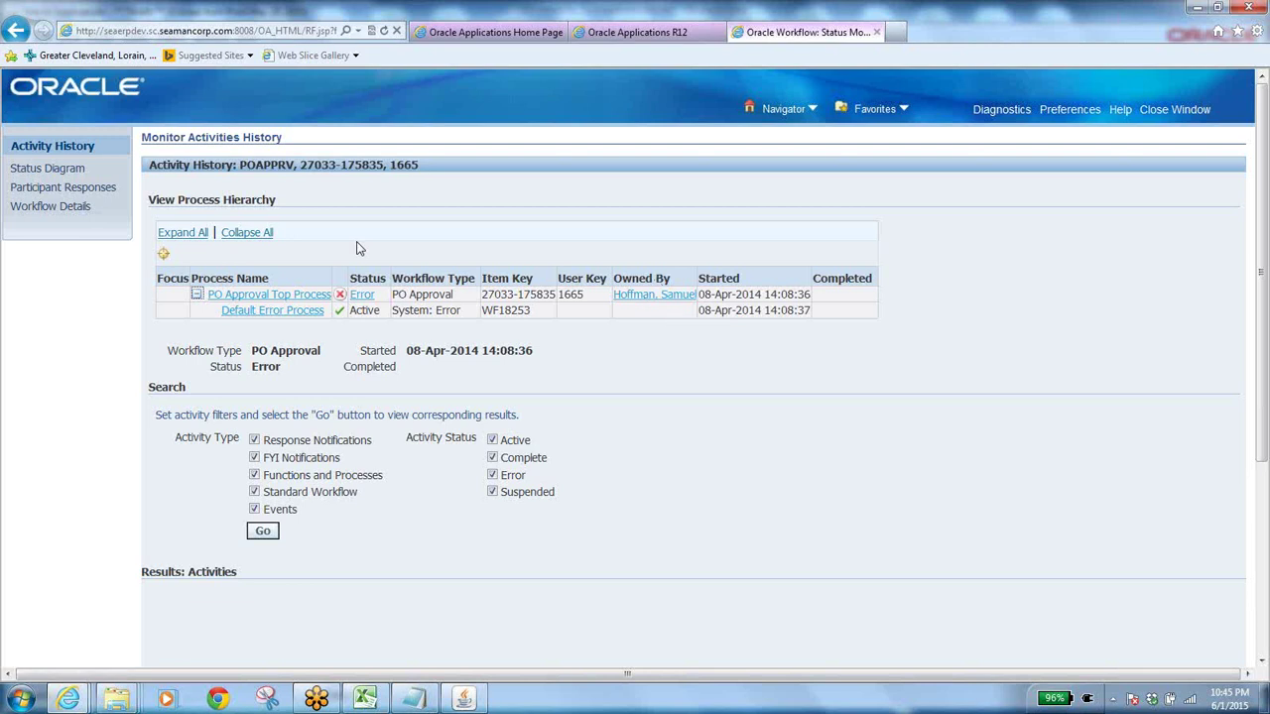
pyautogui.click(38, 171)
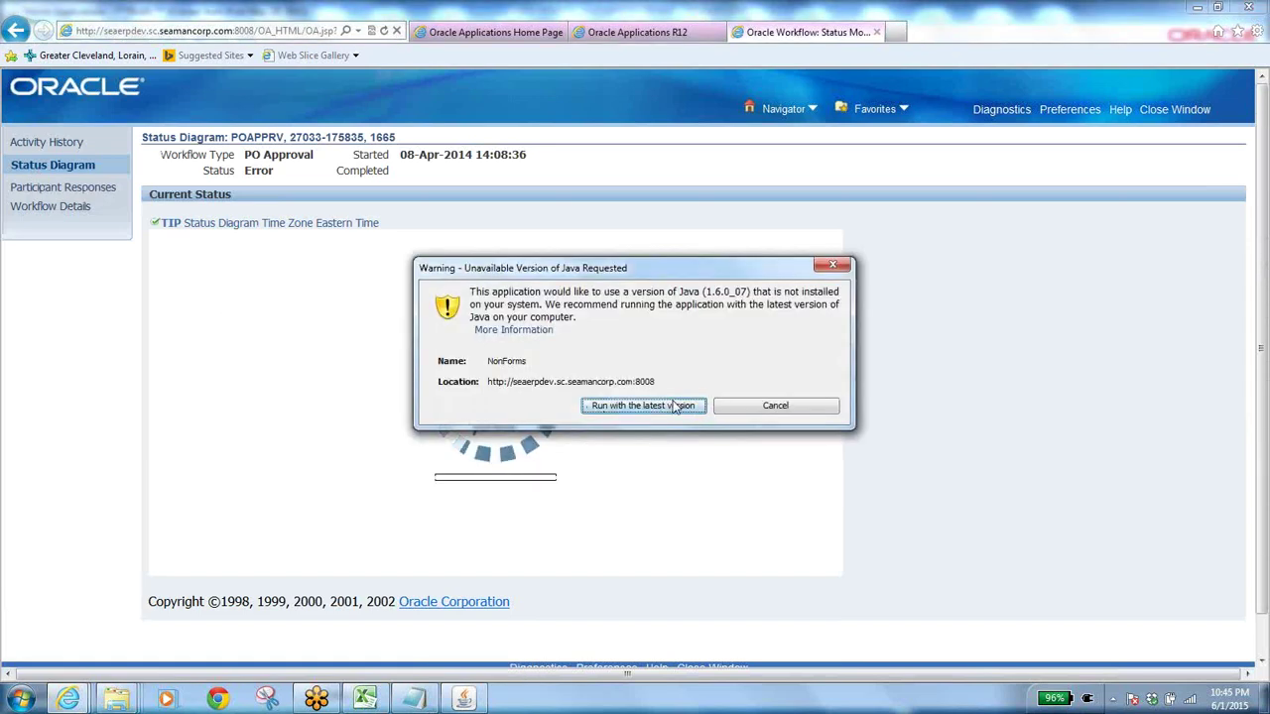
# Load the PO 1665 approval workflow diagram with the installed Java and scroll it into view.
pyautogui.click(643, 406)
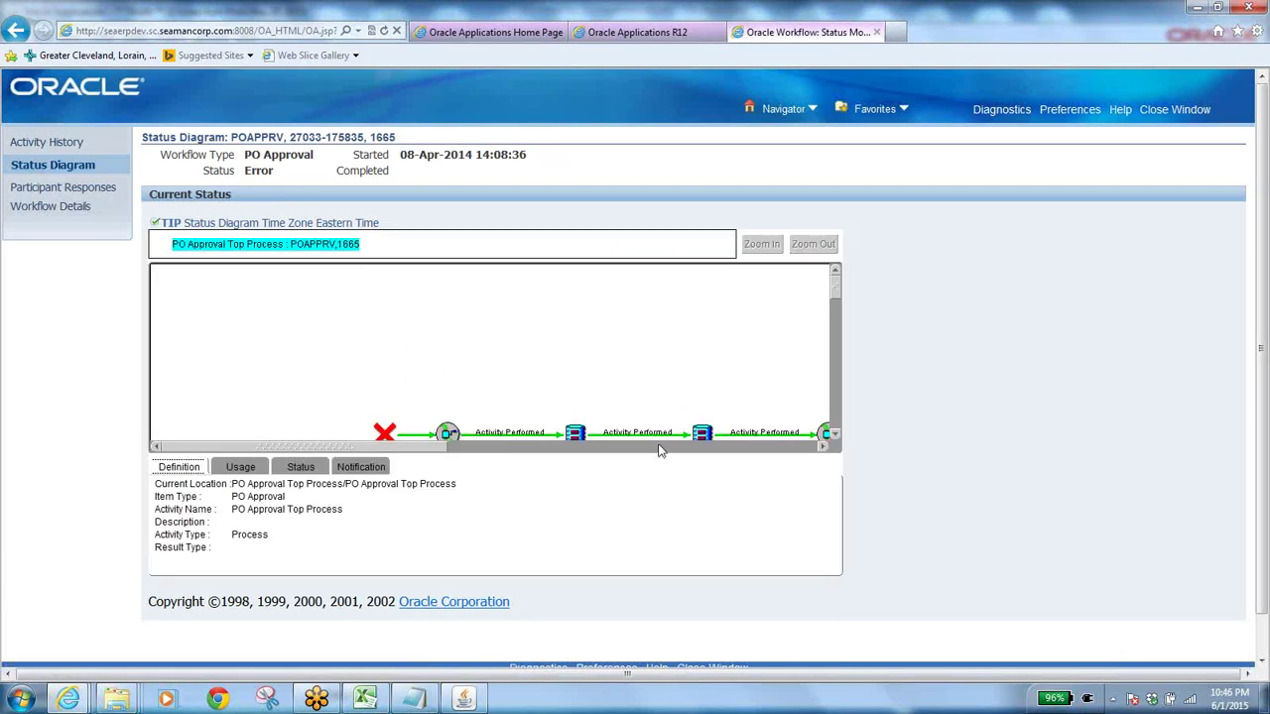
pyautogui.click(822, 448)
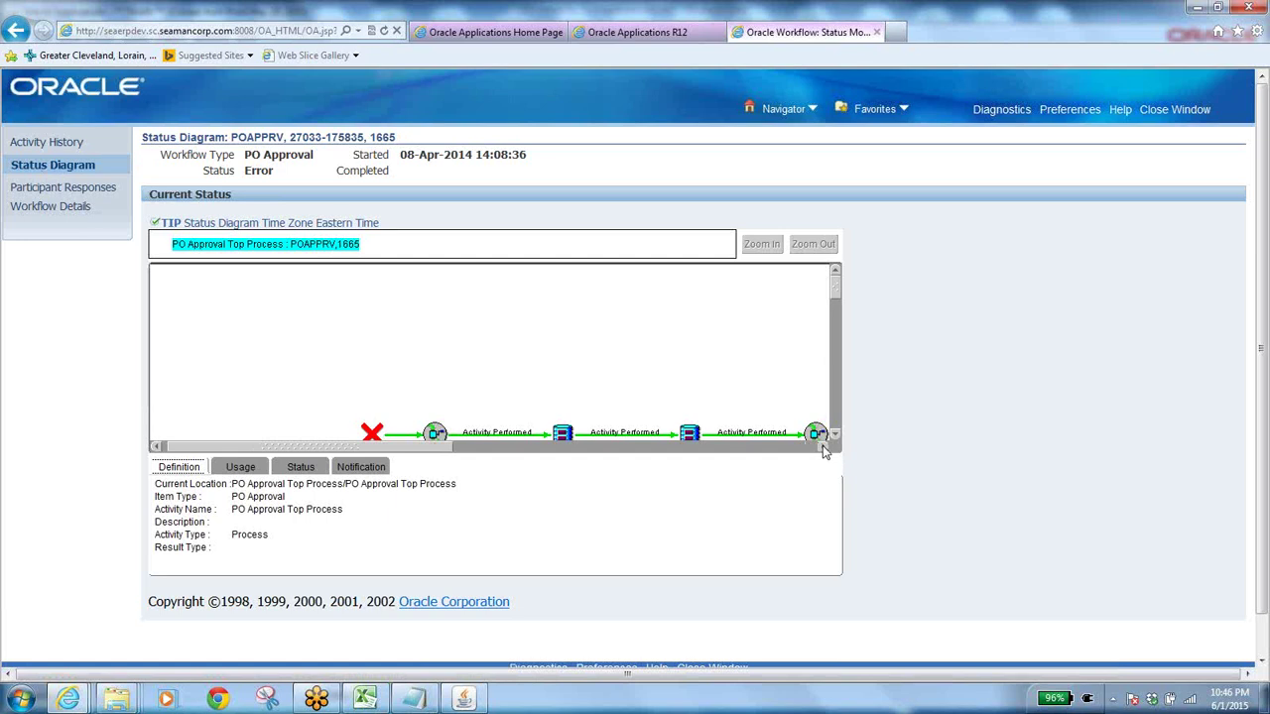
pyautogui.moveTo(822, 449); pyautogui.dragTo(835, 439)
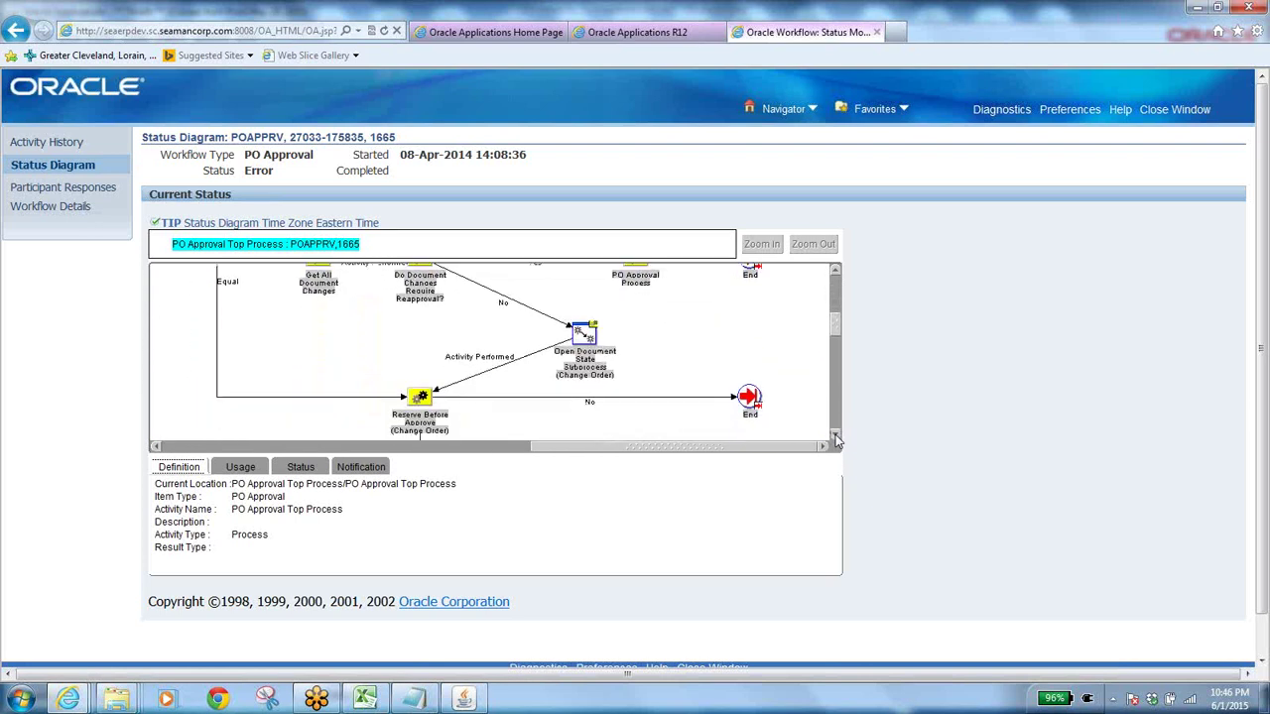
# Check the top process's Usage, Status and Notification details, then show its Participant Responses (no notifications).
pyautogui.click(243, 468)
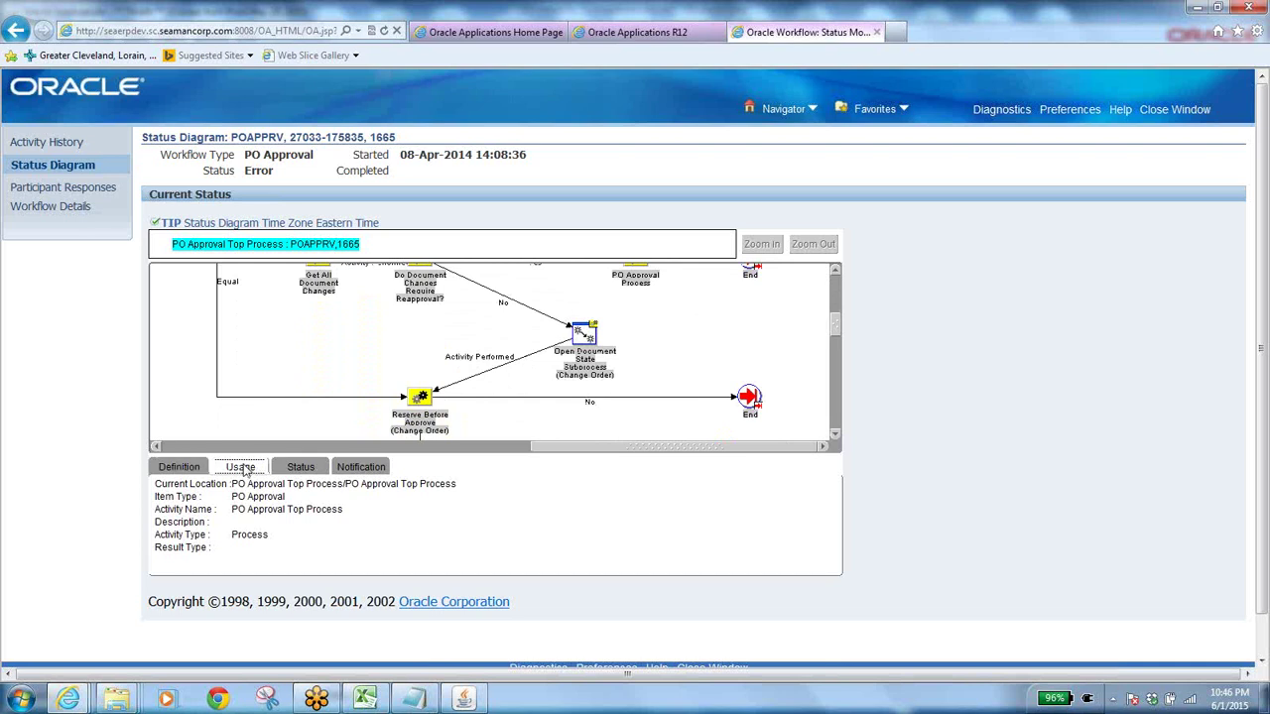
pyautogui.click(304, 468)
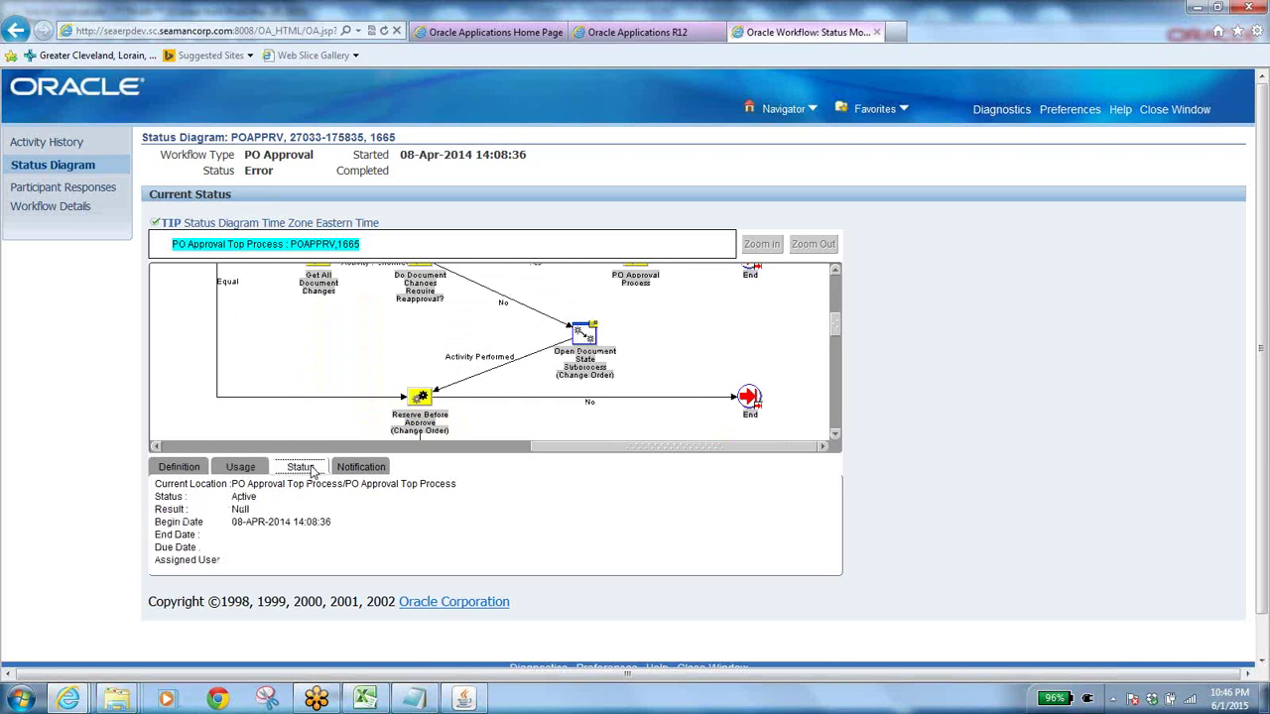
pyautogui.click(372, 468)
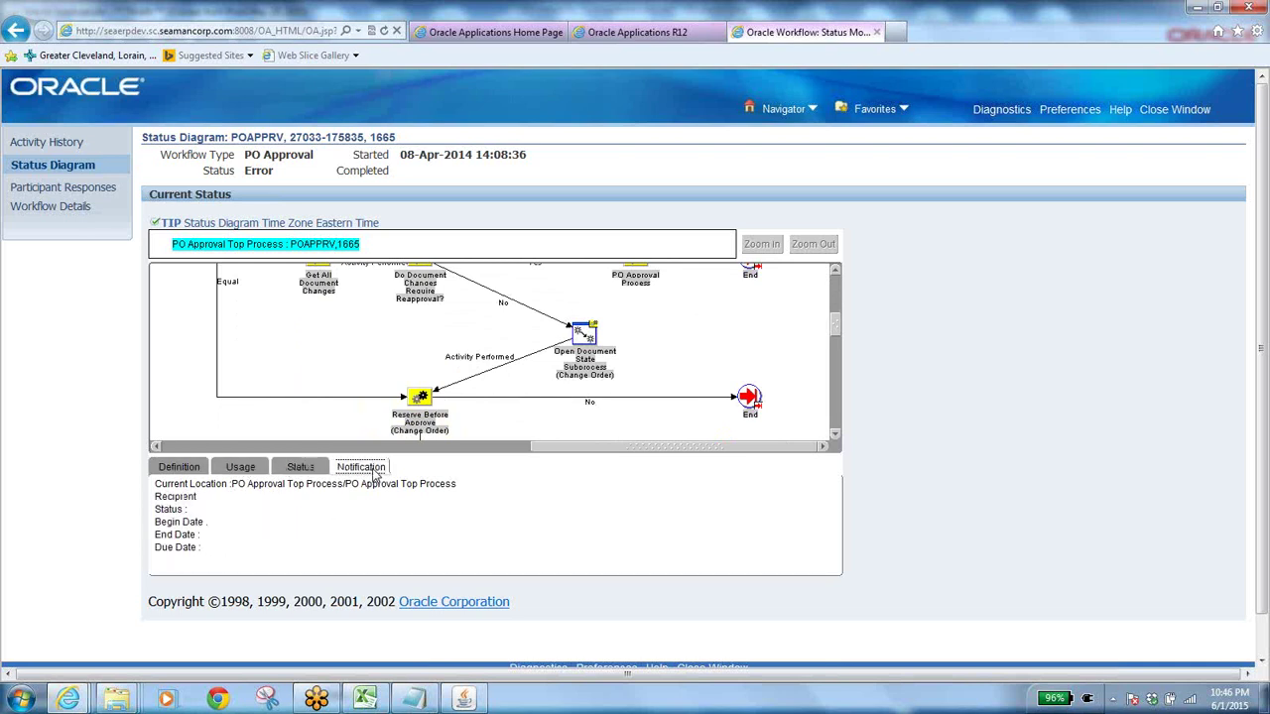
pyautogui.click(55, 192)
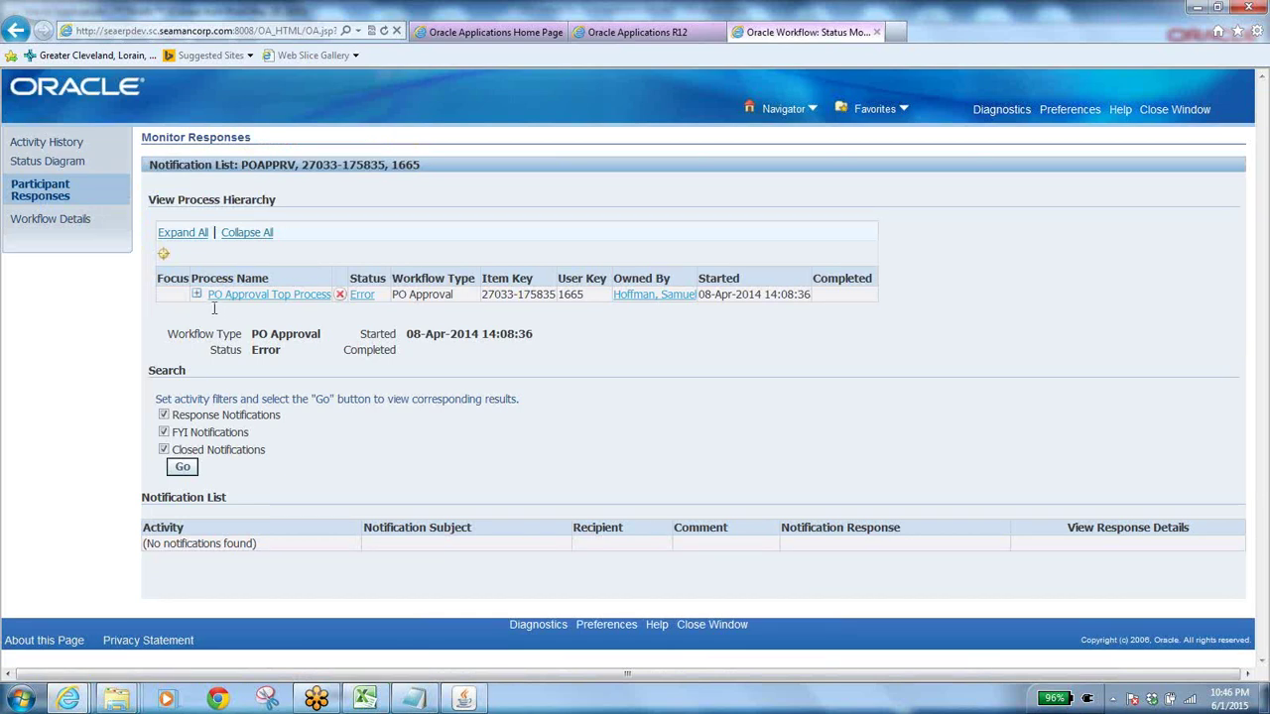
# Review the PO 1665 workflow details and attributes, then return to the Purchase Order Headers form.
pyautogui.click(44, 224)
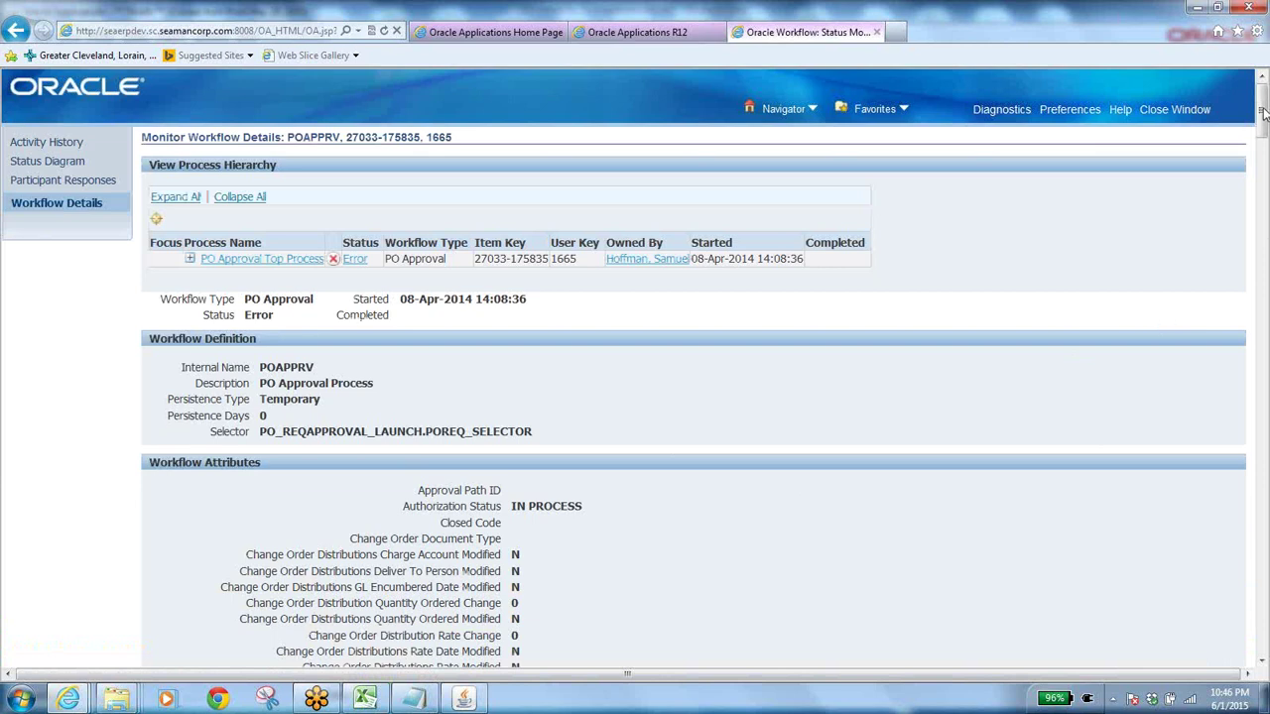
pyautogui.moveTo(1262, 112); pyautogui.dragTo(1263, 627)
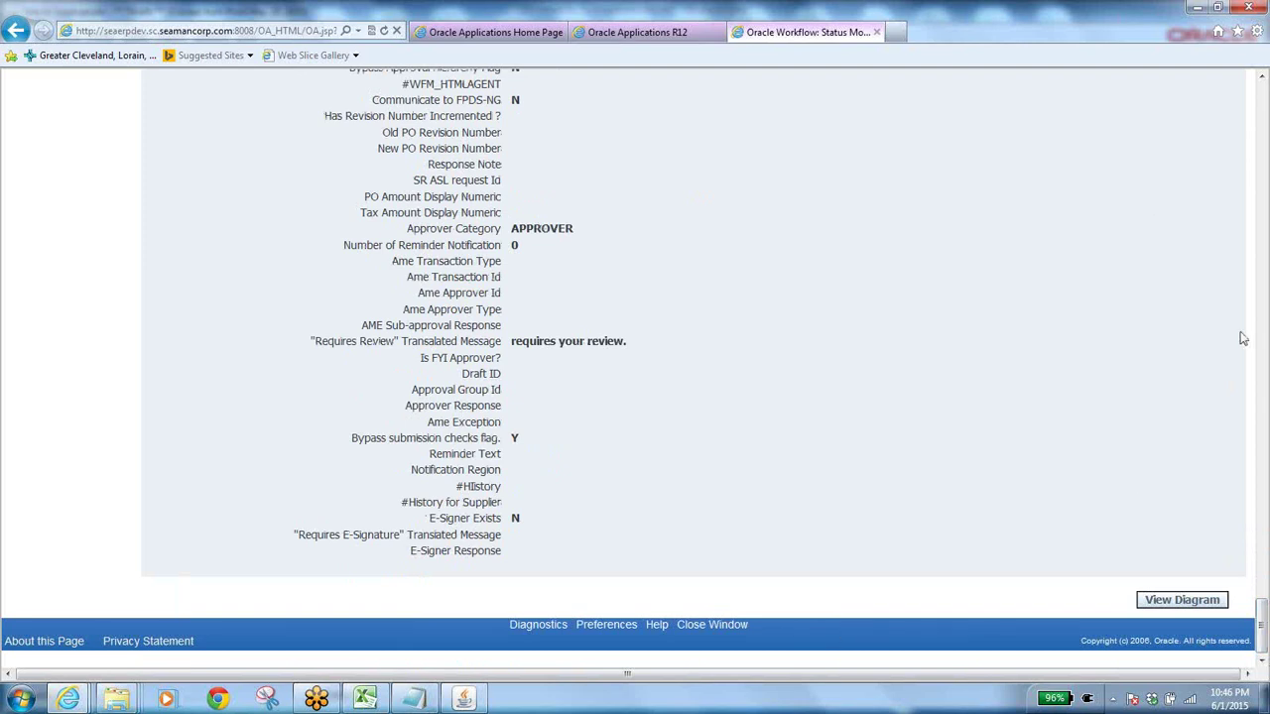
pyautogui.click(463, 699)
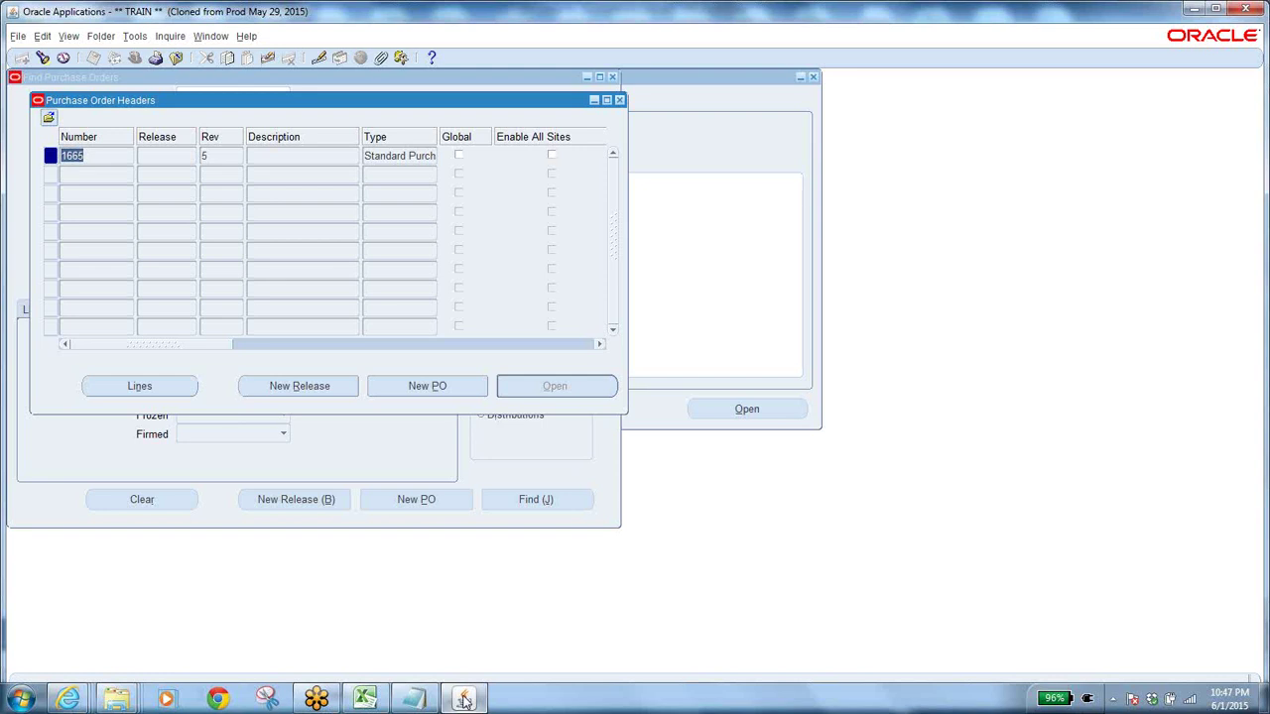
pyautogui.click(69, 701)
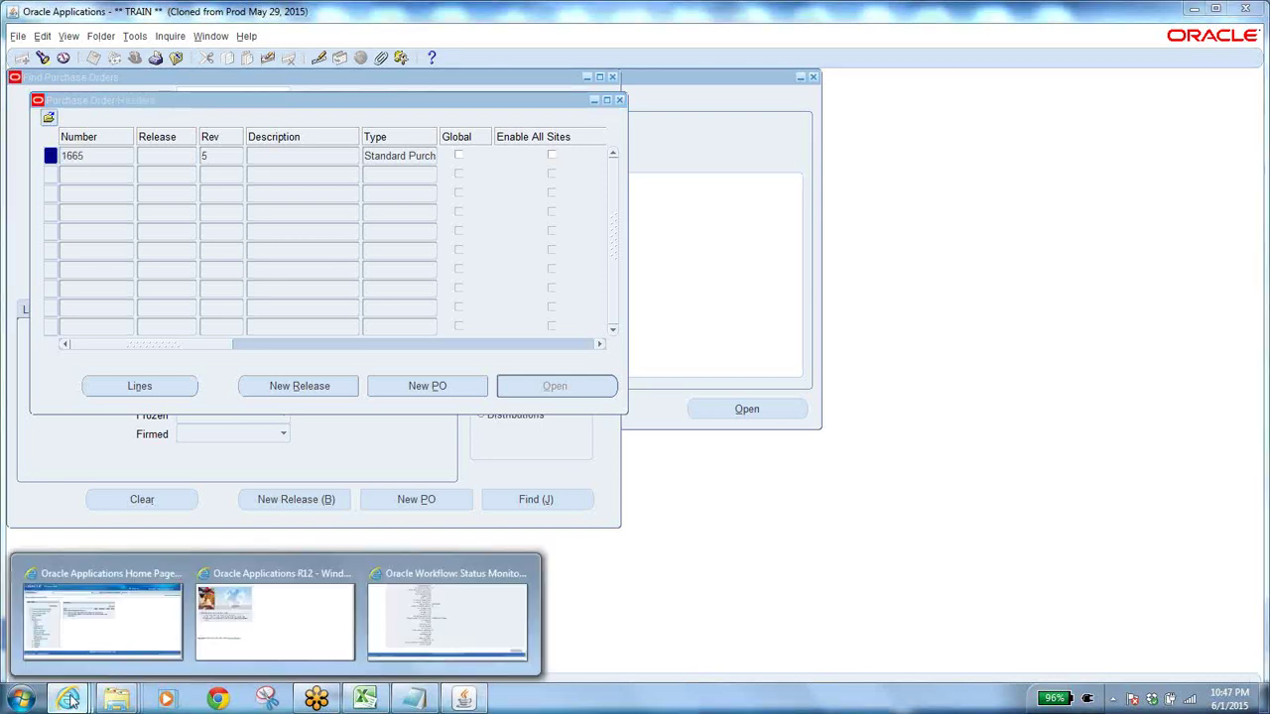
pyautogui.click(434, 631)
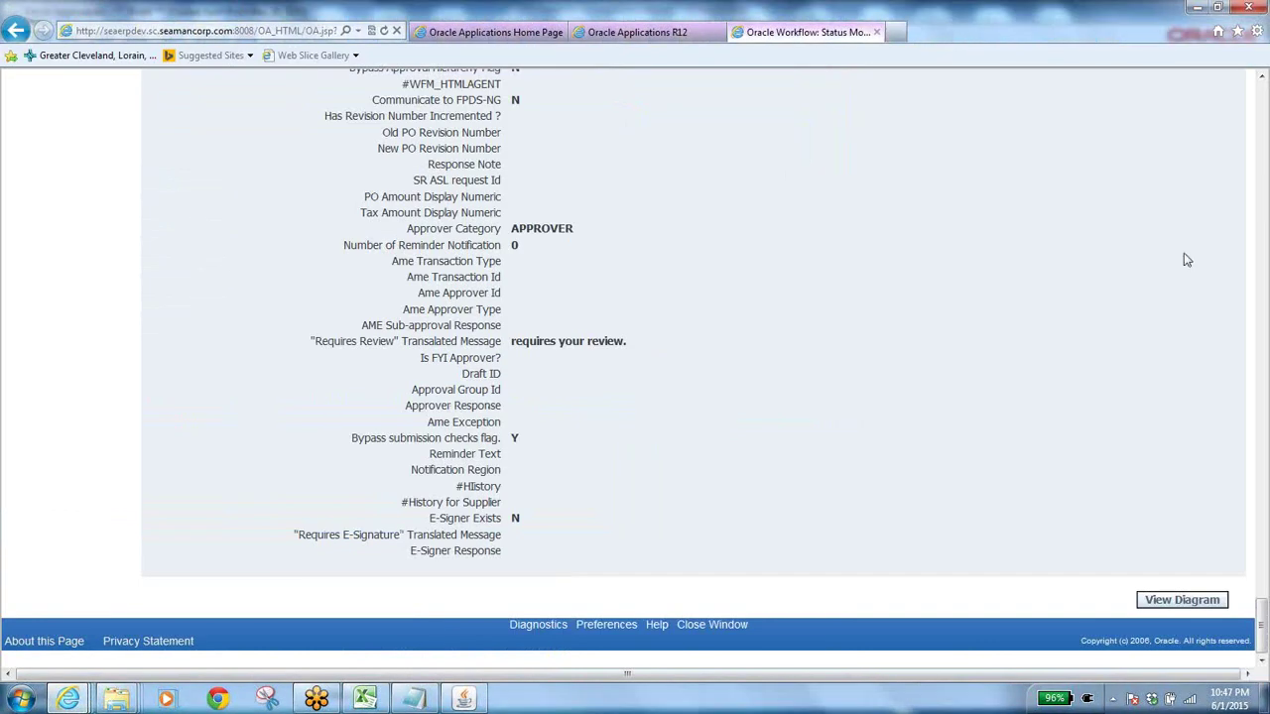
pyautogui.click(1265, 103)
pyautogui.click(1266, 103)
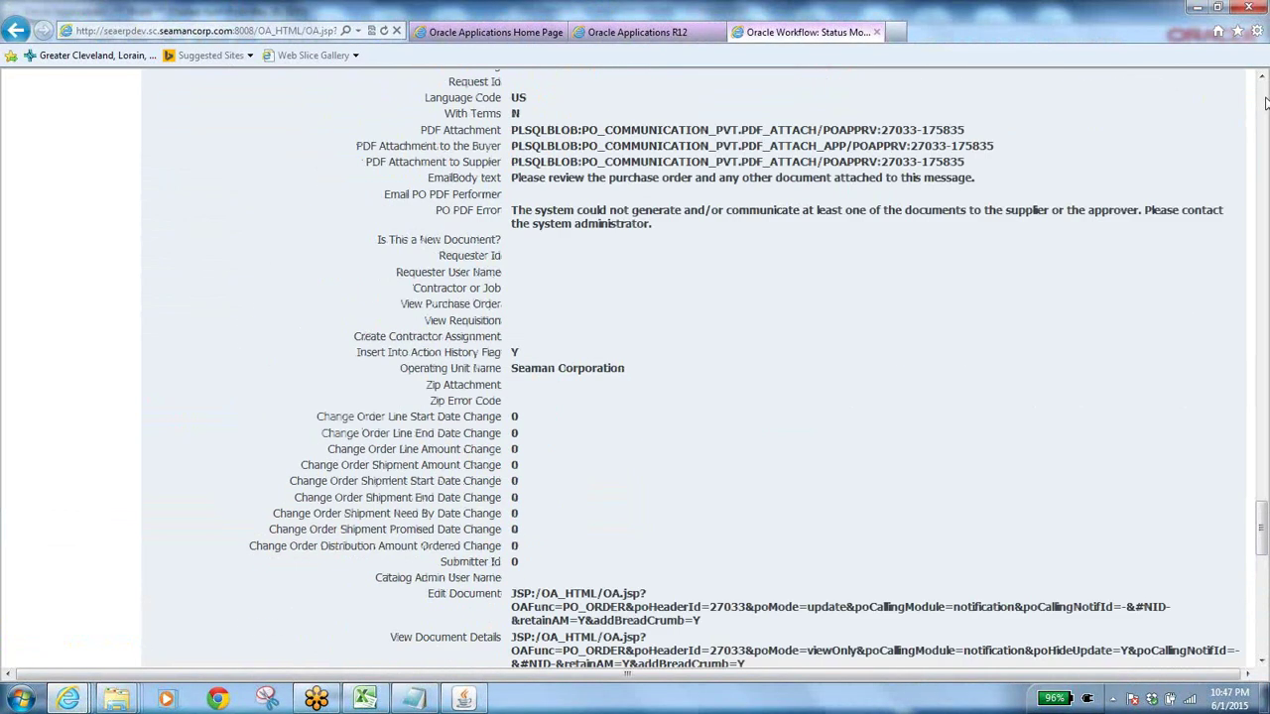
pyautogui.click(1265, 103)
pyautogui.click(1266, 103)
pyautogui.click(1266, 103)
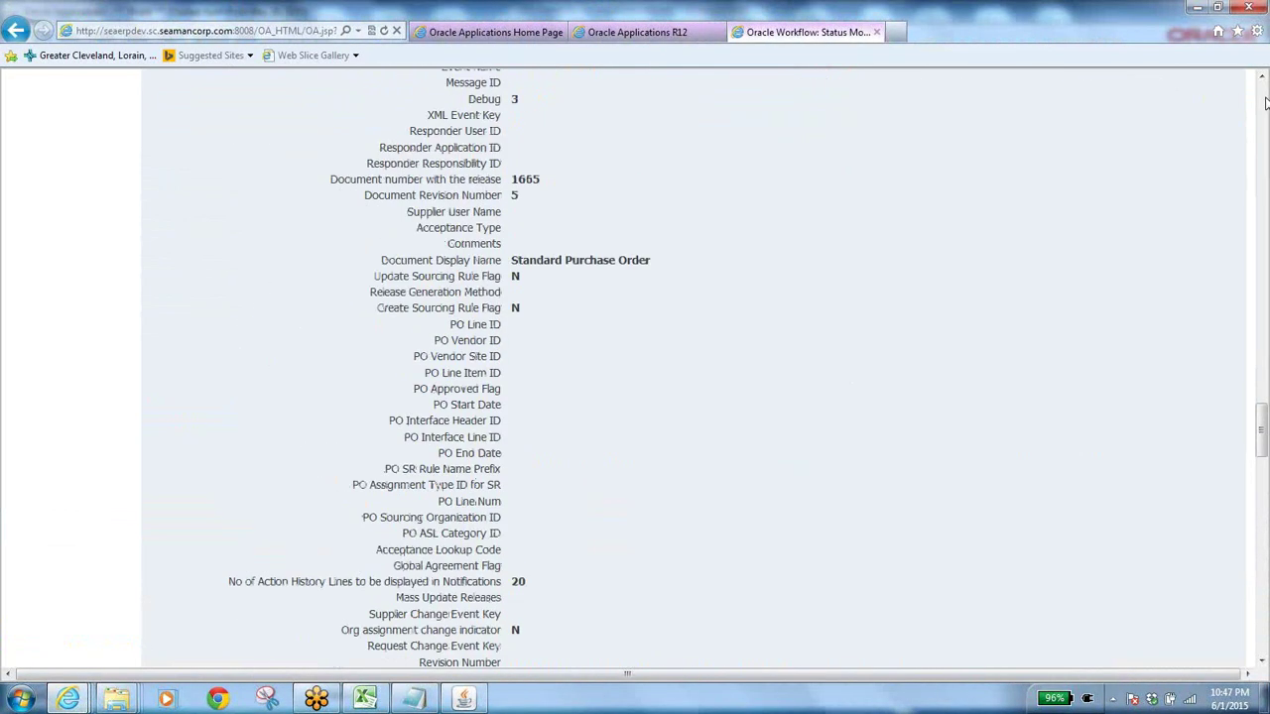
pyautogui.click(1266, 103)
pyautogui.click(1265, 103)
pyautogui.click(1266, 103)
pyautogui.click(1266, 103)
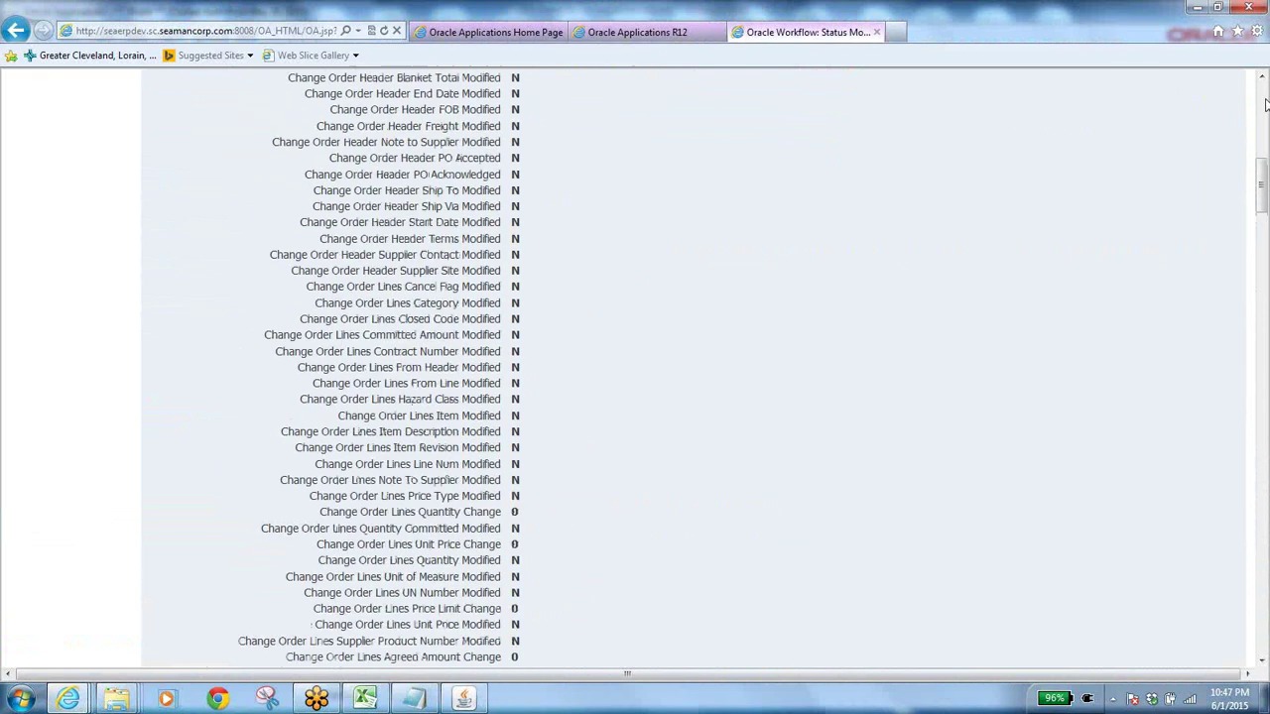
pyautogui.click(1266, 104)
pyautogui.click(1266, 103)
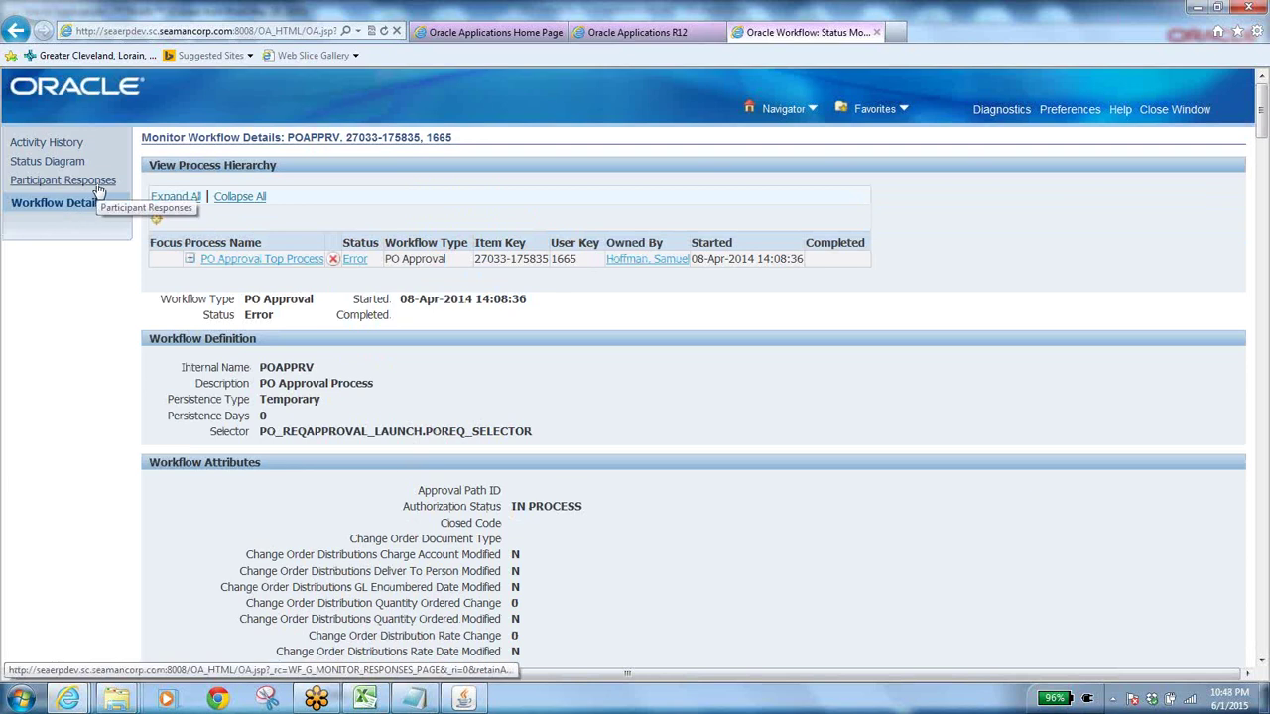
pyautogui.click(333, 260)
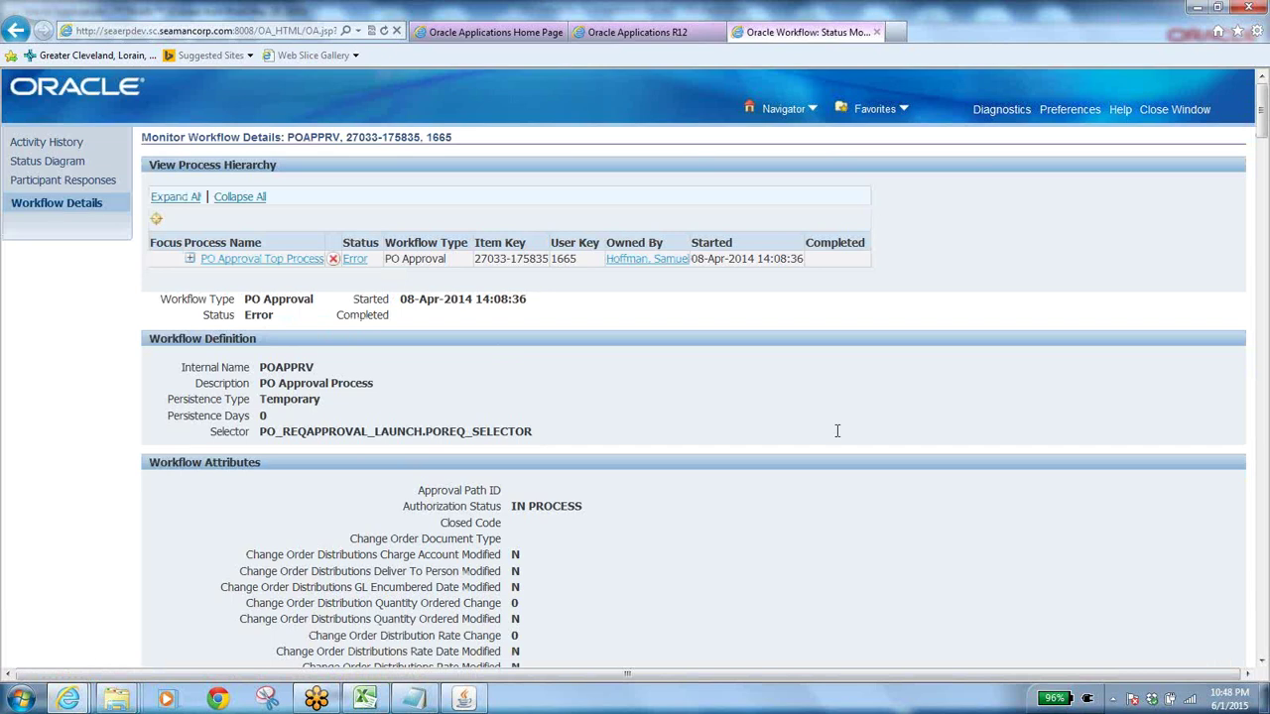
pyautogui.click(459, 700)
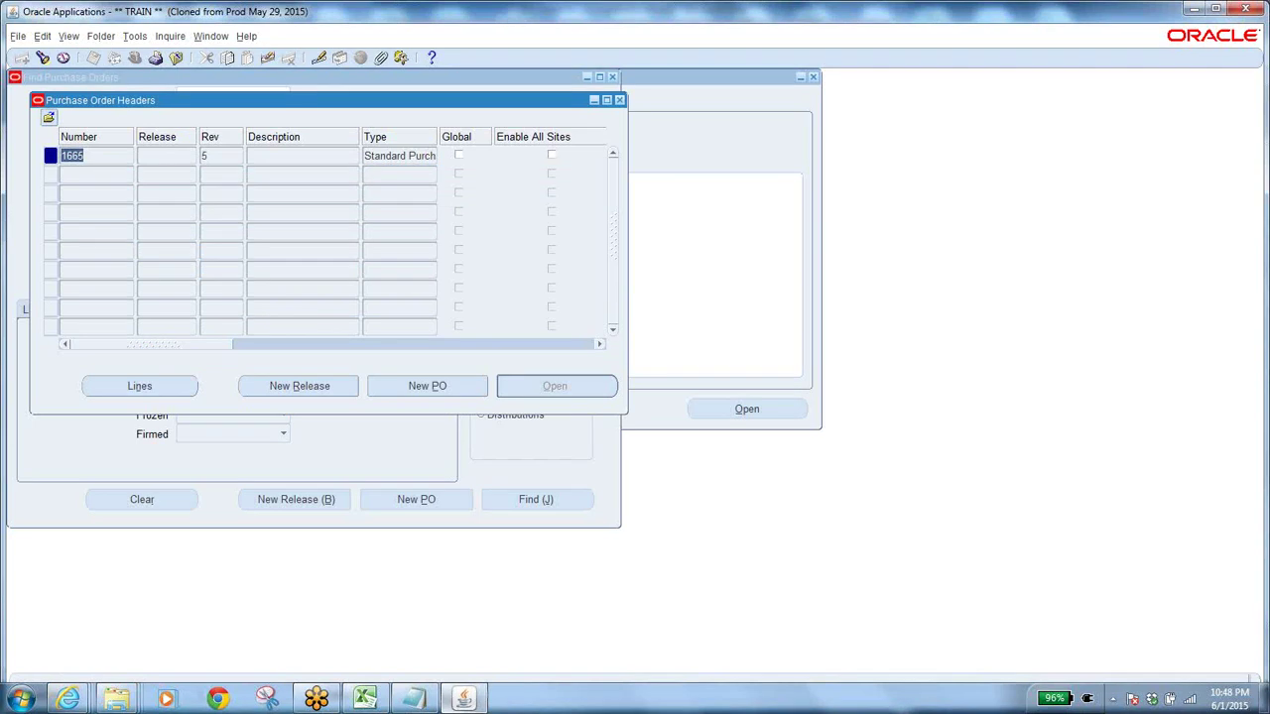
pyautogui.click(1240, 159)
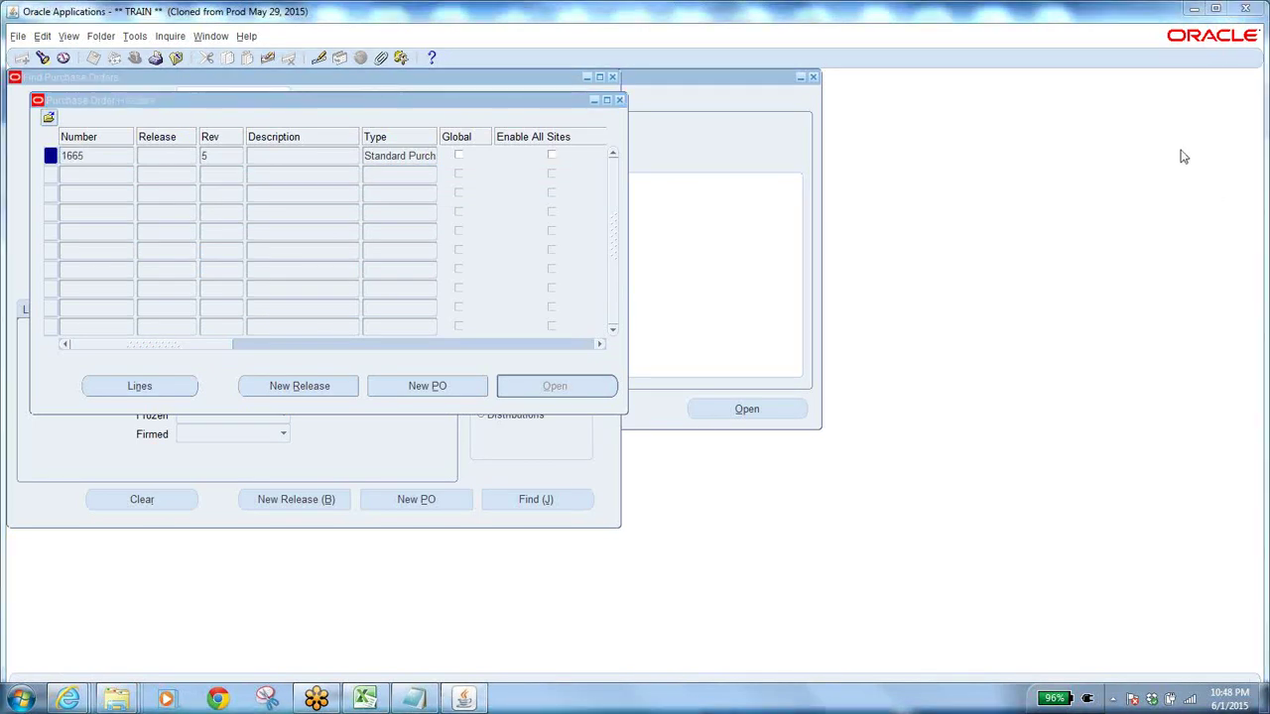